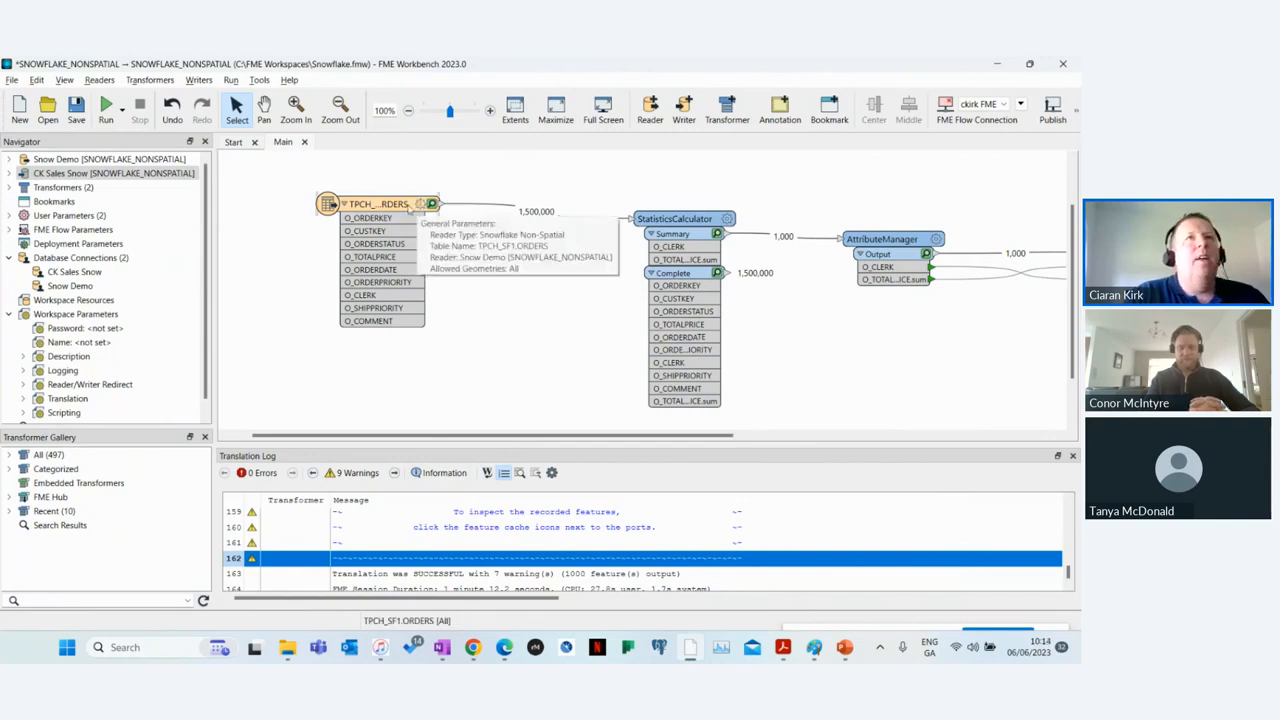
Step: Inspect the cached TPCH_SF1.ORDERS rows in Visual Preview, grouping Feature Information with the Translation Log to enlarge the table
{"action": "left_click", "coordinate": [433, 205]}
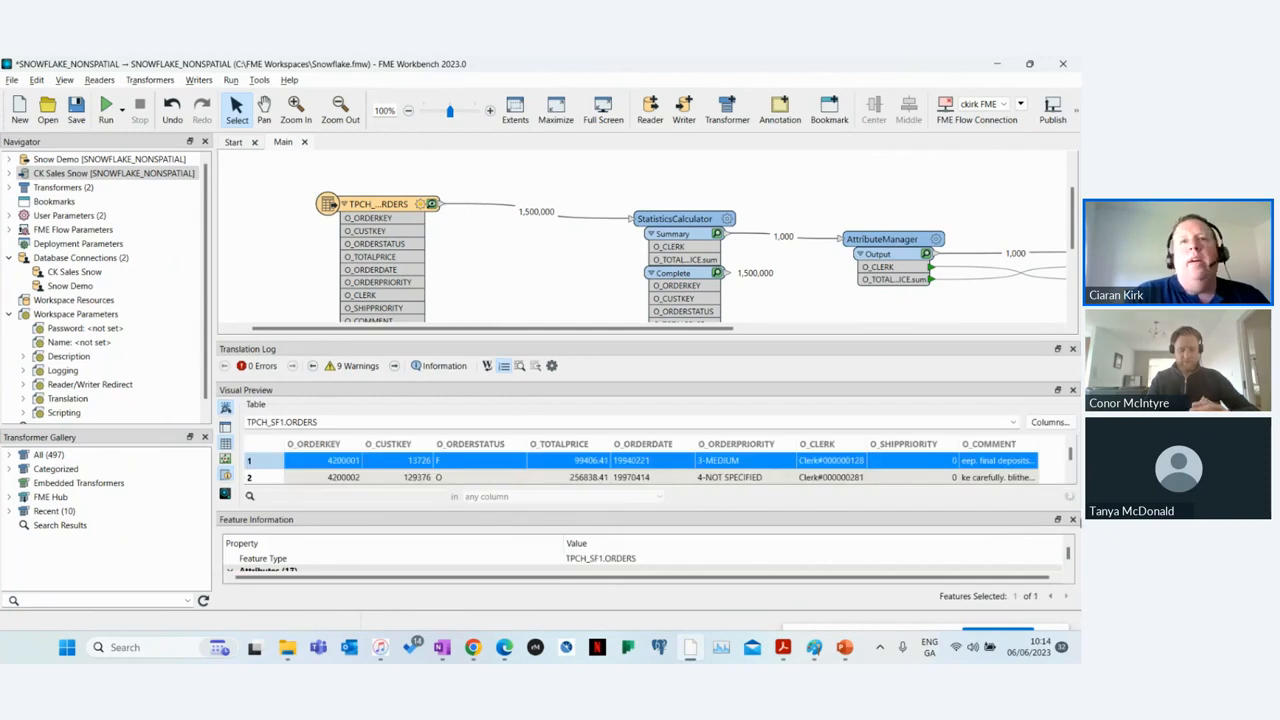
{"action": "left_click_drag", "start_coordinate": [748, 524], "coordinate": [905, 391]}
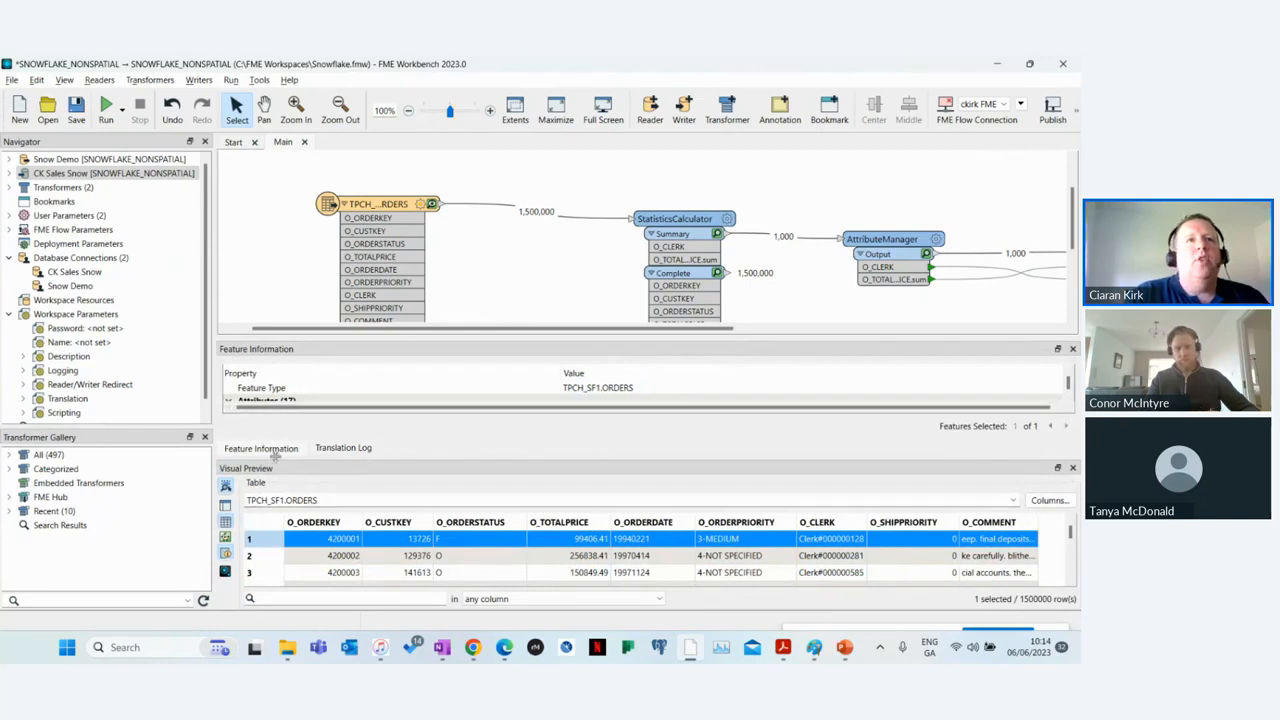
{"action": "left_click", "coordinate": [360, 452]}
{"action": "scroll", "coordinate": [333, 544], "scroll_direction": "down", "scroll_amount": 2}
{"action": "scroll", "coordinate": [333, 544], "scroll_direction": "down", "scroll_amount": 6}
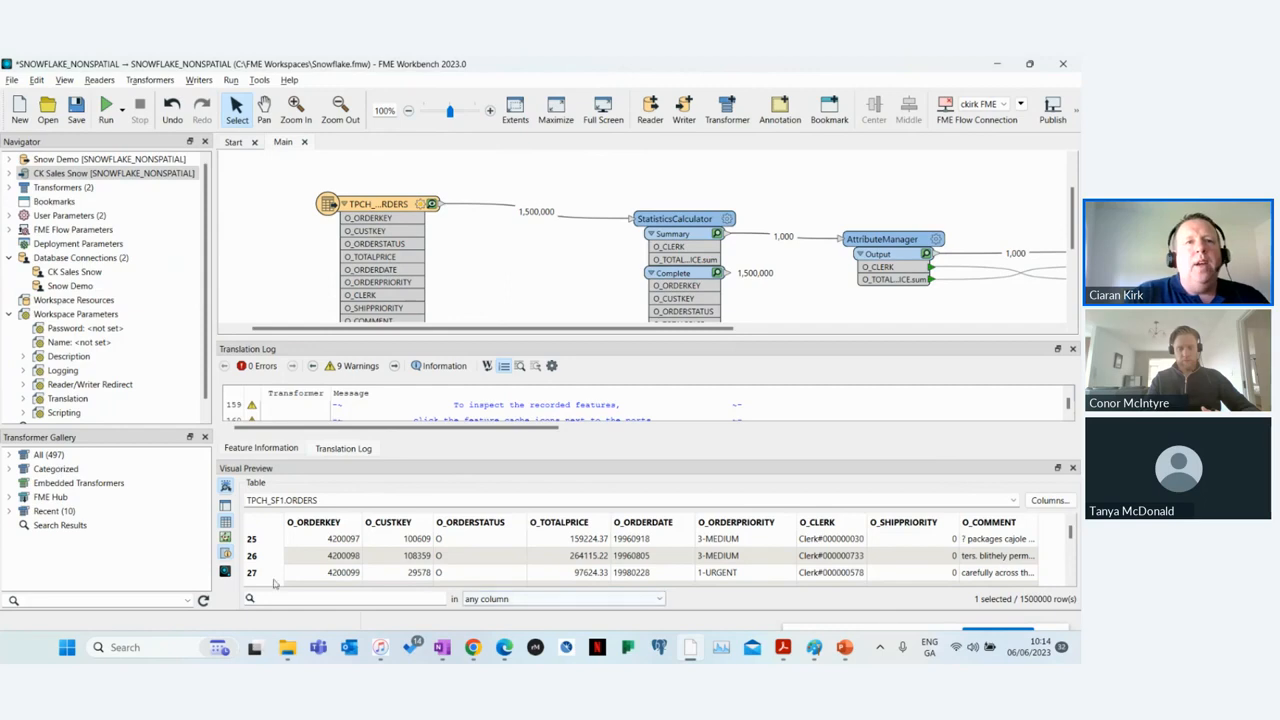
Step: Switch to the Snowflake worksheet in the Edge browser and collapse the FME database in the object list
{"action": "left_click", "coordinate": [504, 647]}
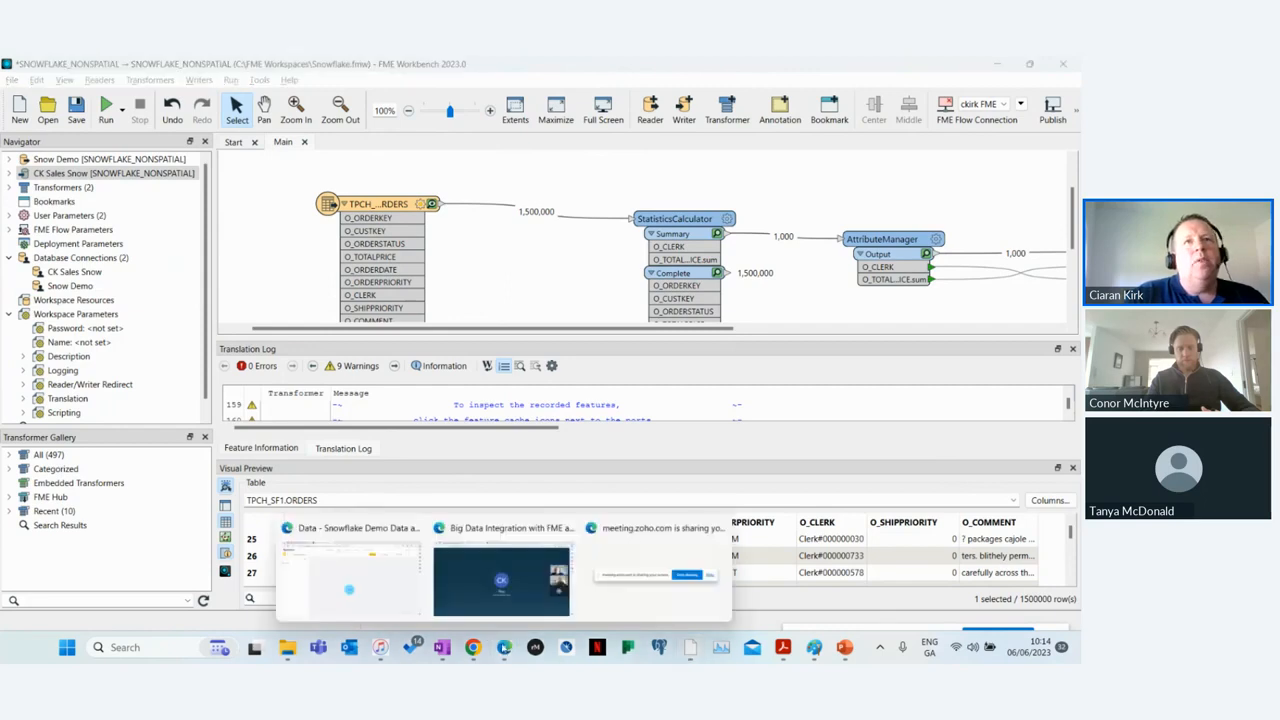
{"action": "left_click", "coordinate": [410, 565]}
{"action": "left_click", "coordinate": [160, 67]}
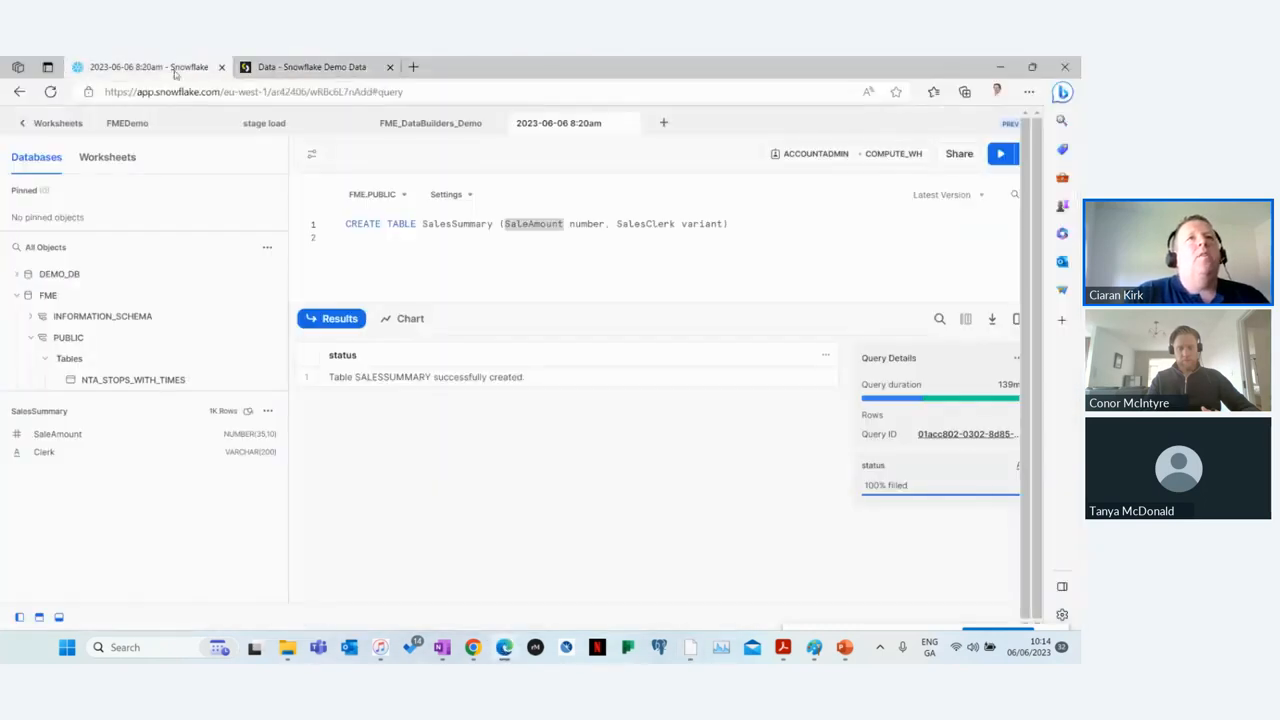
{"action": "left_click", "coordinate": [40, 295]}
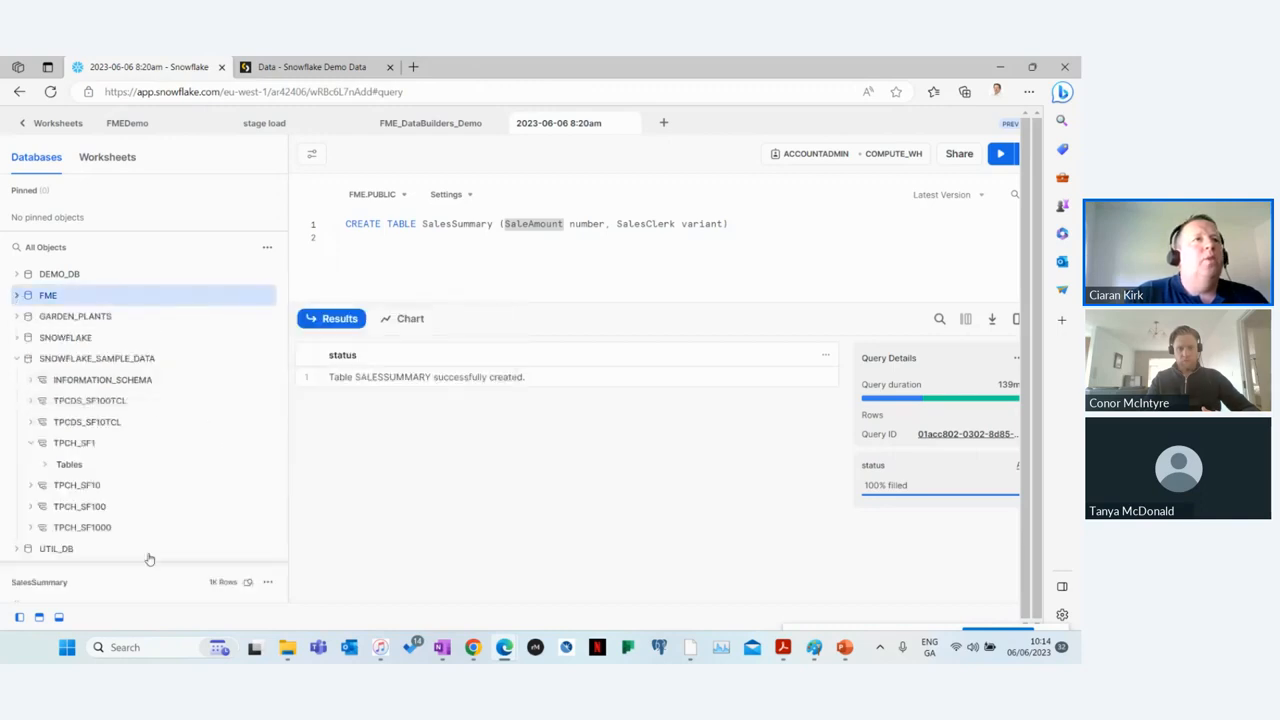
Step: Expand the TPCH_SF1 tables in SNOWFLAKE_SAMPLE_DATA and show the columns of the ORDERS table
{"action": "left_click", "coordinate": [104, 446]}
{"action": "left_click", "coordinate": [68, 445]}
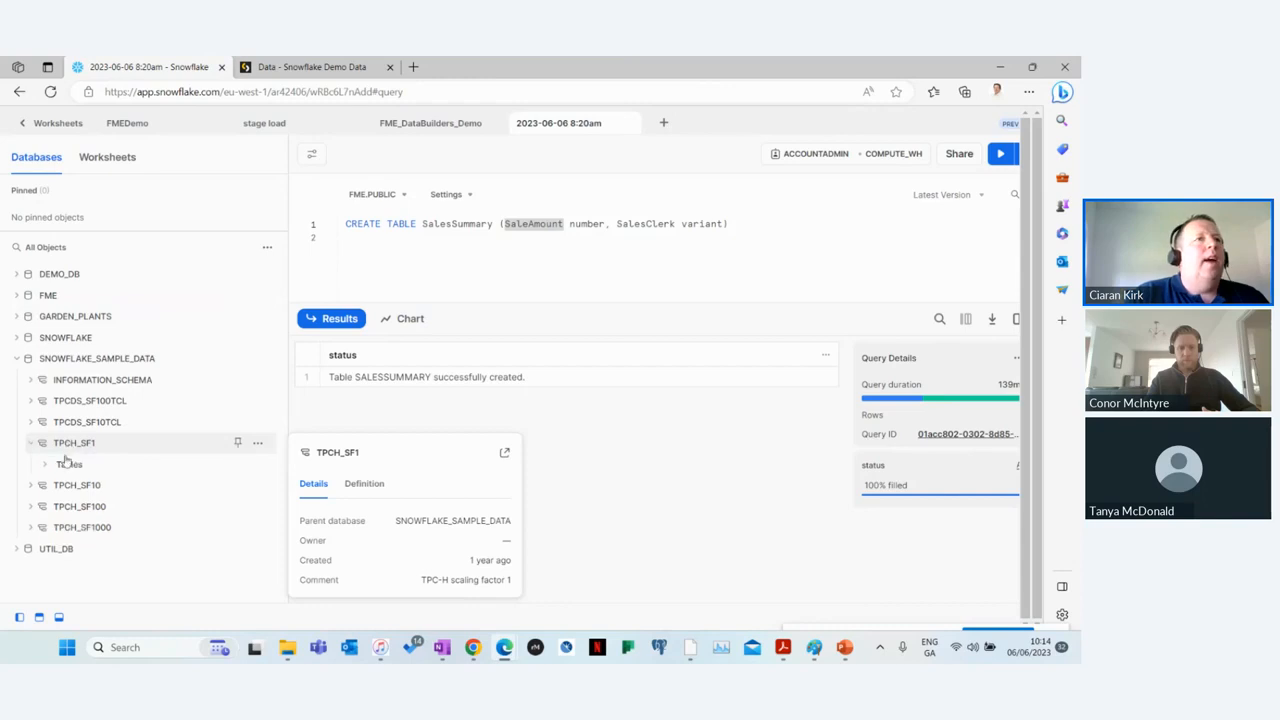
{"action": "left_click", "coordinate": [68, 465]}
{"action": "scroll", "coordinate": [110, 495], "scroll_direction": "down", "scroll_amount": 1}
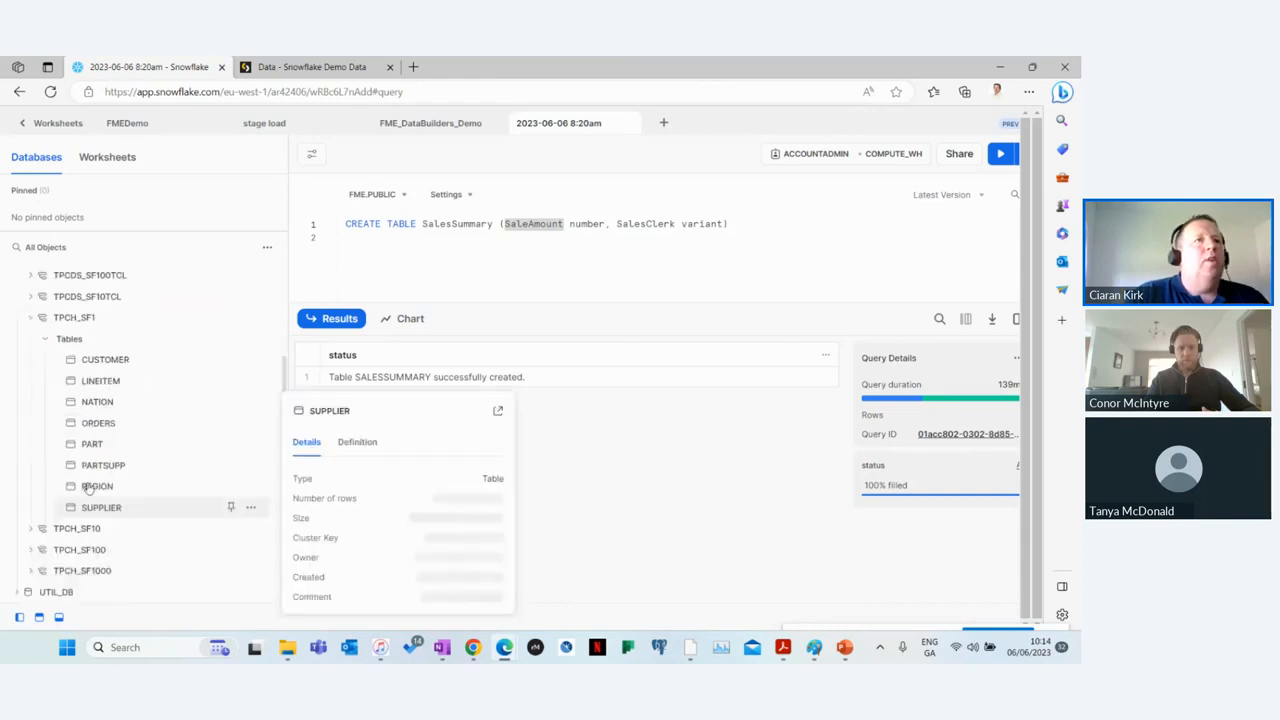
{"action": "left_click", "coordinate": [98, 423]}
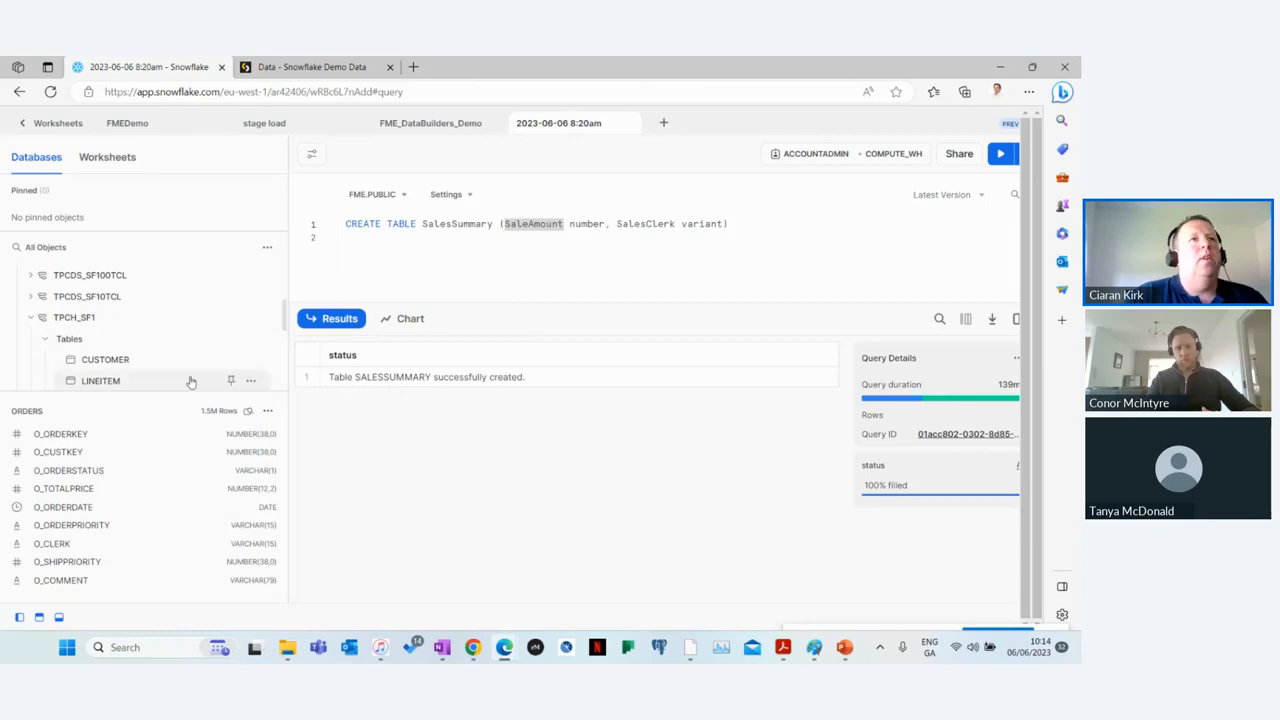
Step: Examine the ORDERS table's row count and size in its details, and select the neighbouring PART table
{"action": "scroll", "coordinate": [140, 345], "scroll_direction": "down", "scroll_amount": 2}
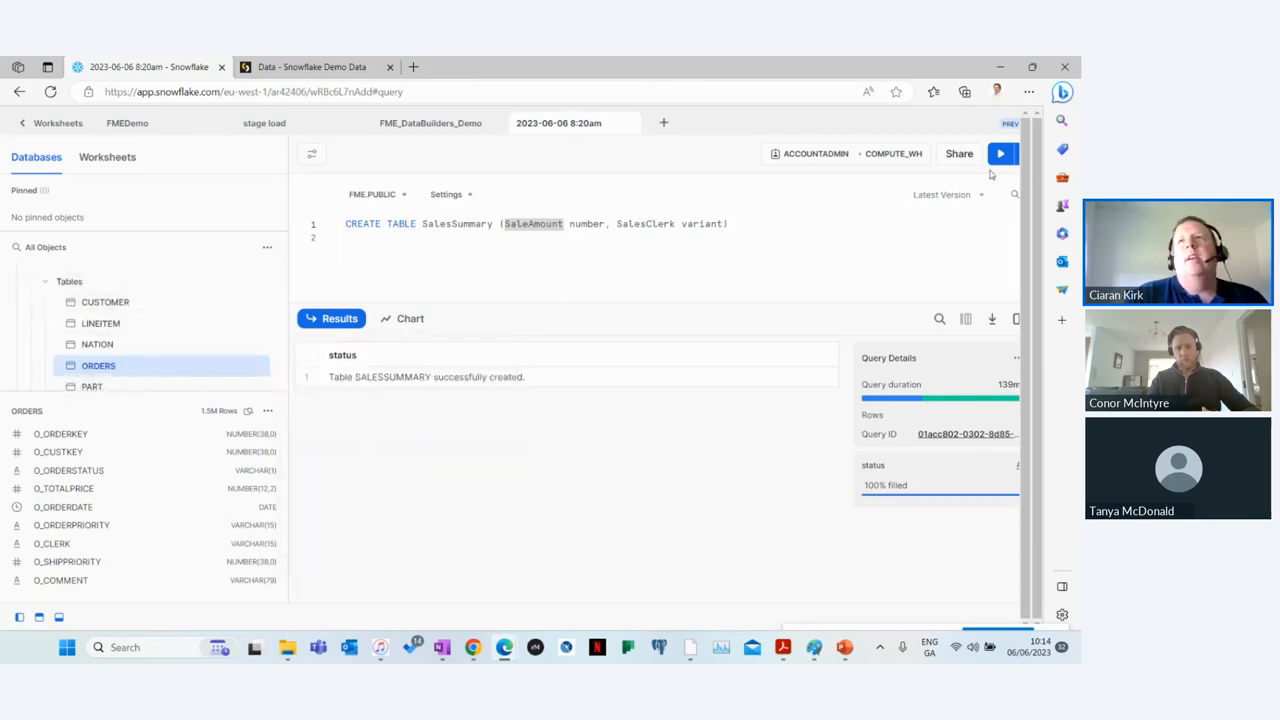
{"action": "scroll", "coordinate": [140, 340], "scroll_direction": "down", "scroll_amount": 1}
{"action": "mouse_move", "coordinate": [251, 346]}
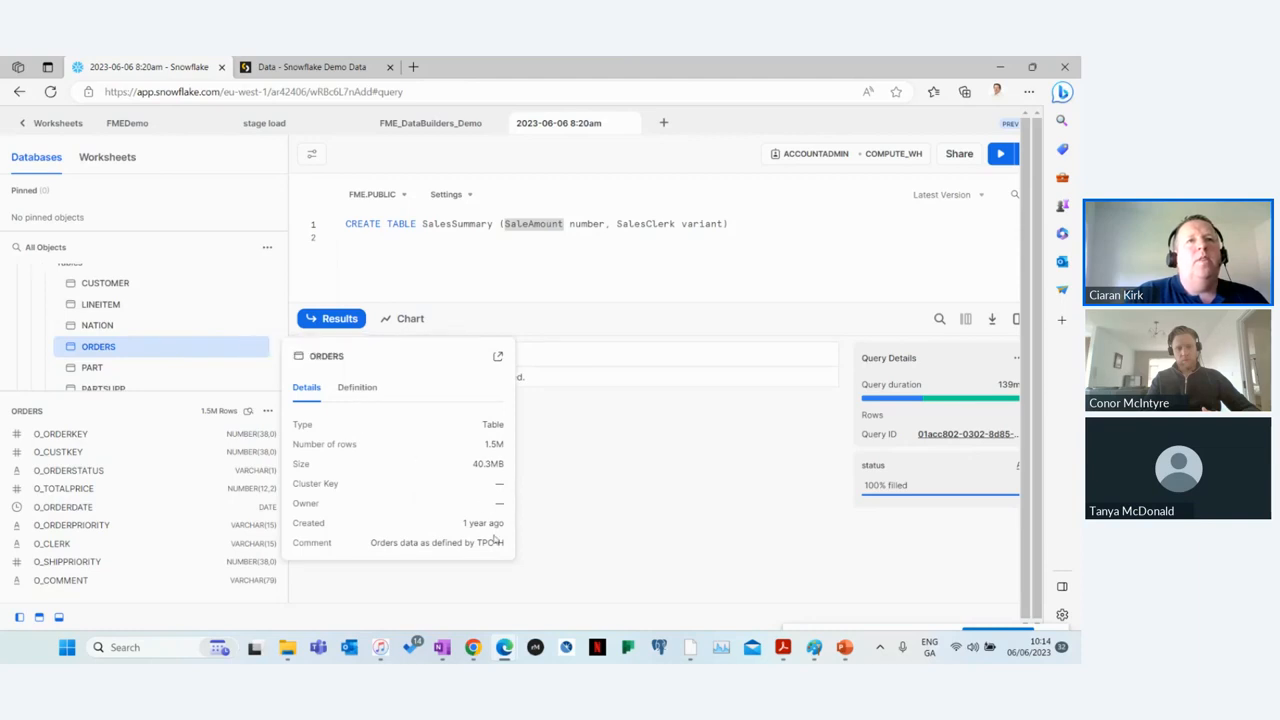
{"action": "left_click_drag", "start_coordinate": [488, 448], "coordinate": [507, 466]}
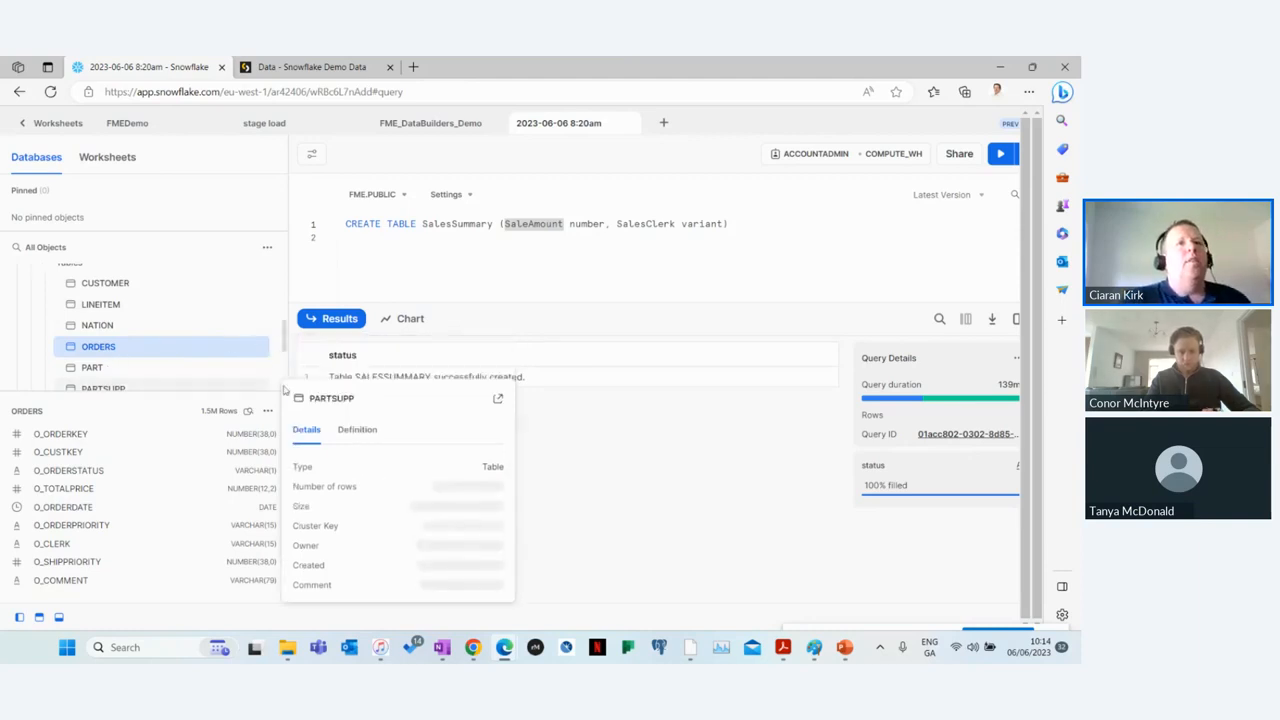
{"action": "left_click", "coordinate": [238, 369]}
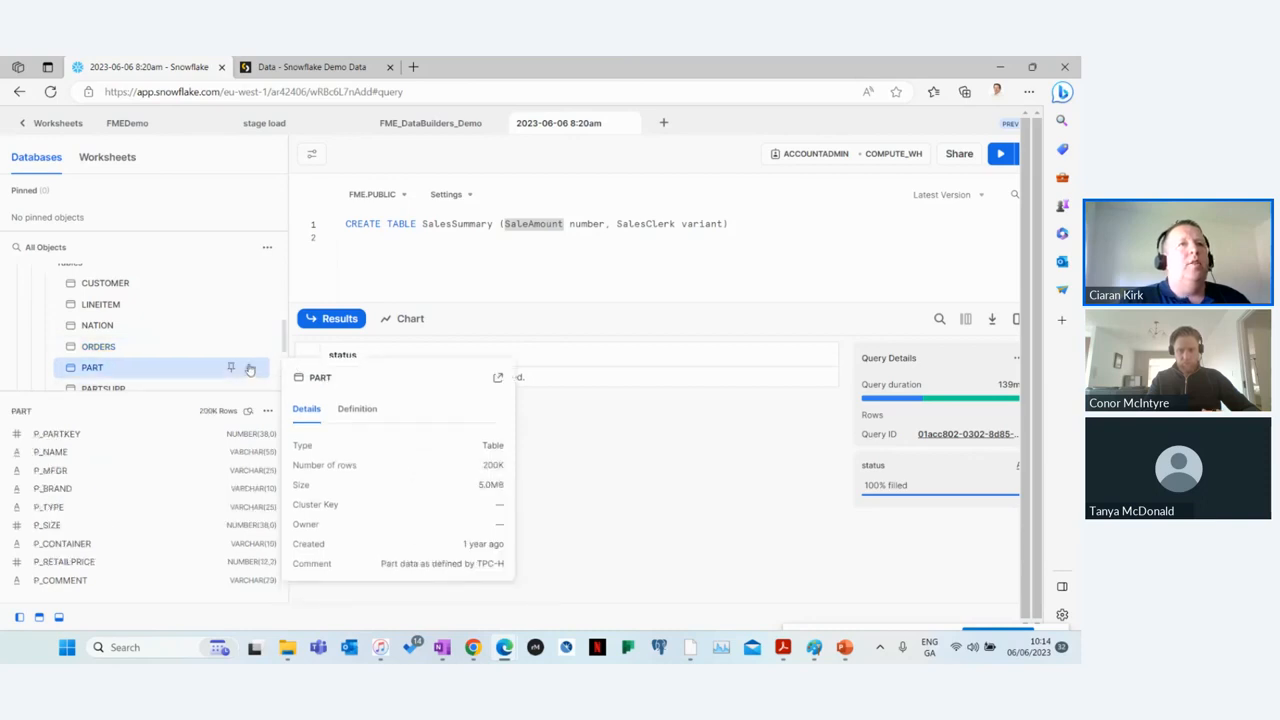
Step: Collapse TPCH_SF1, look over the larger TPCH schemas, and collapse the SNOWFLAKE_SAMPLE_DATA database
{"action": "mouse_move", "coordinate": [274, 331]}
{"action": "scroll", "coordinate": [180, 310], "scroll_direction": "up", "scroll_amount": 1}
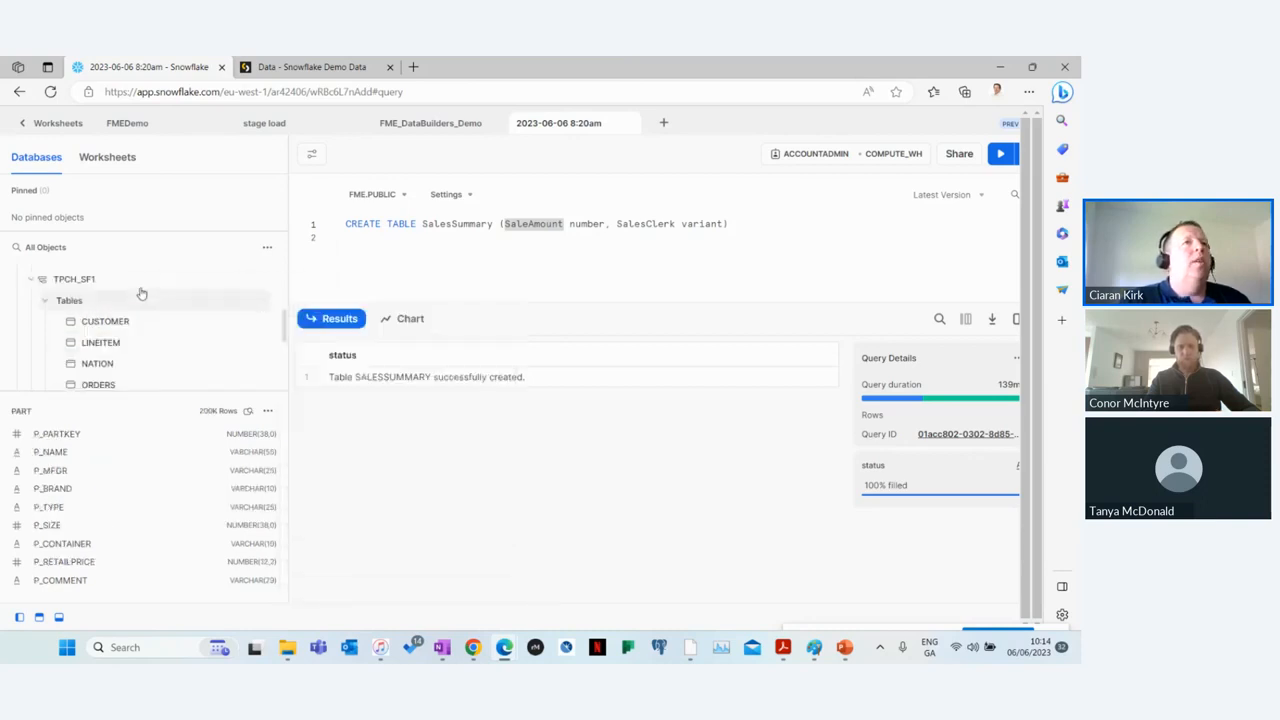
{"action": "left_click", "coordinate": [31, 281]}
{"action": "mouse_move", "coordinate": [90, 318]}
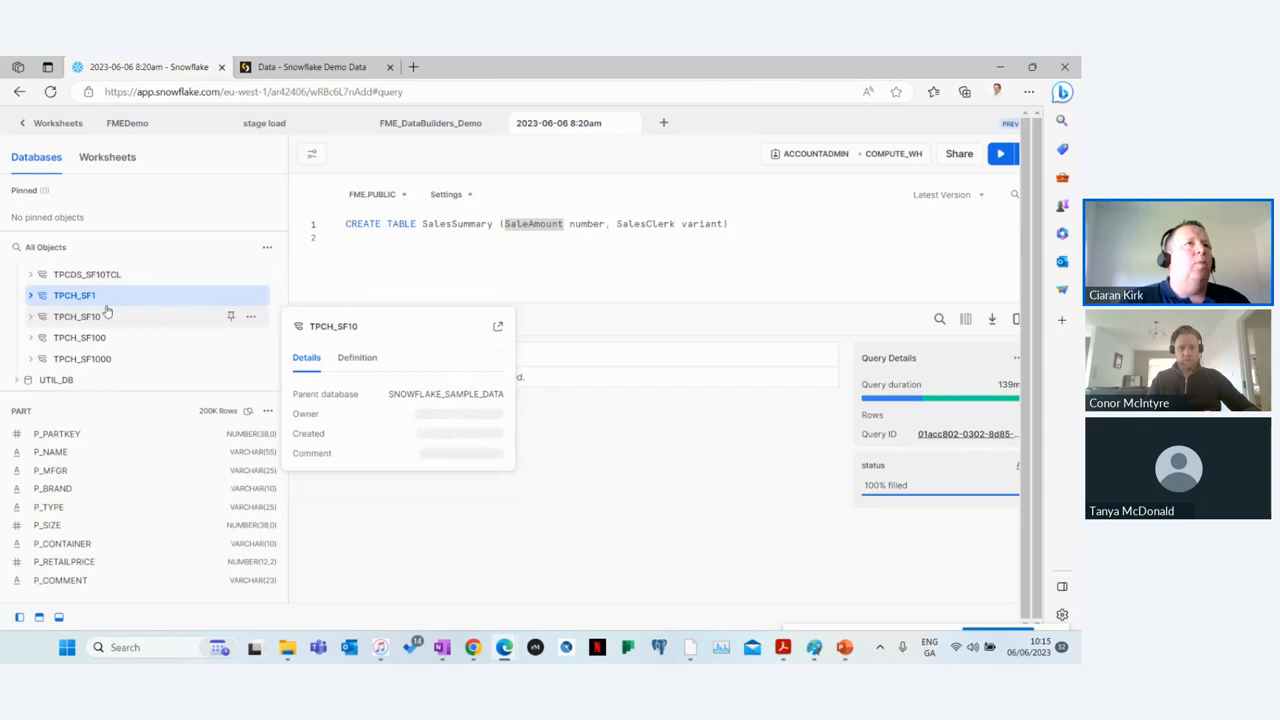
{"action": "mouse_move", "coordinate": [93, 341]}
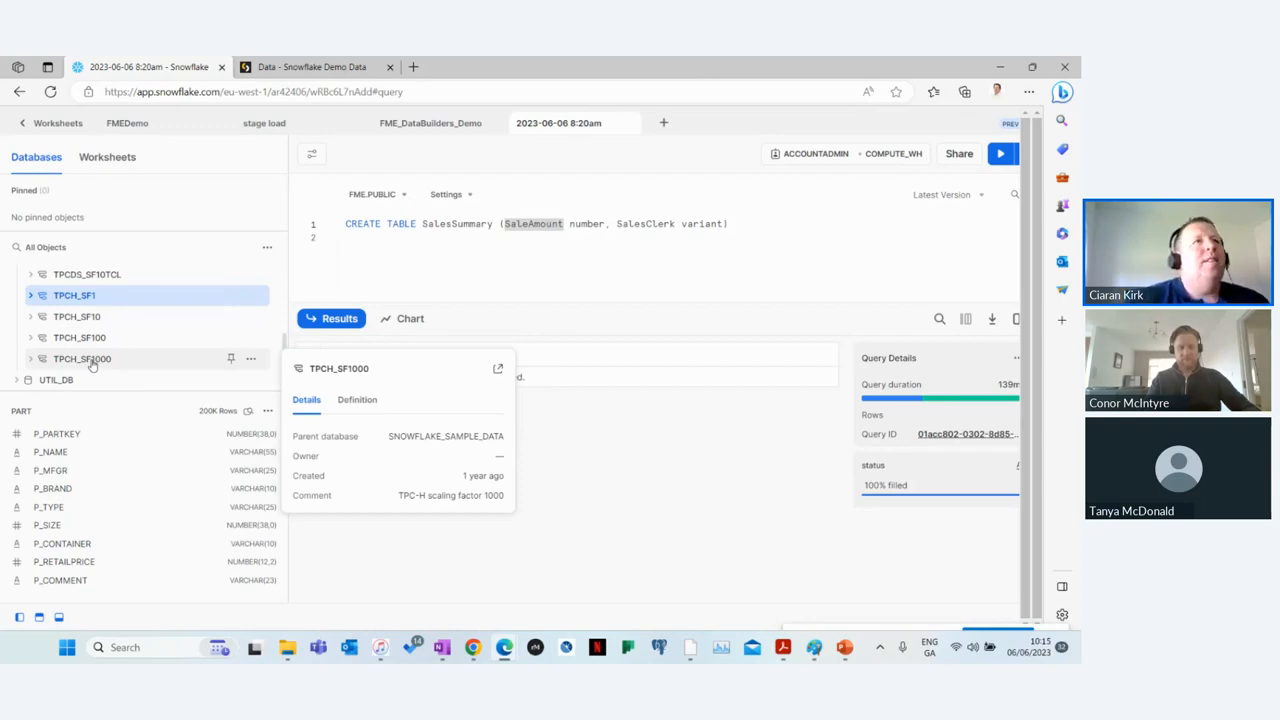
{"action": "scroll", "coordinate": [163, 310], "scroll_direction": "up", "scroll_amount": 2}
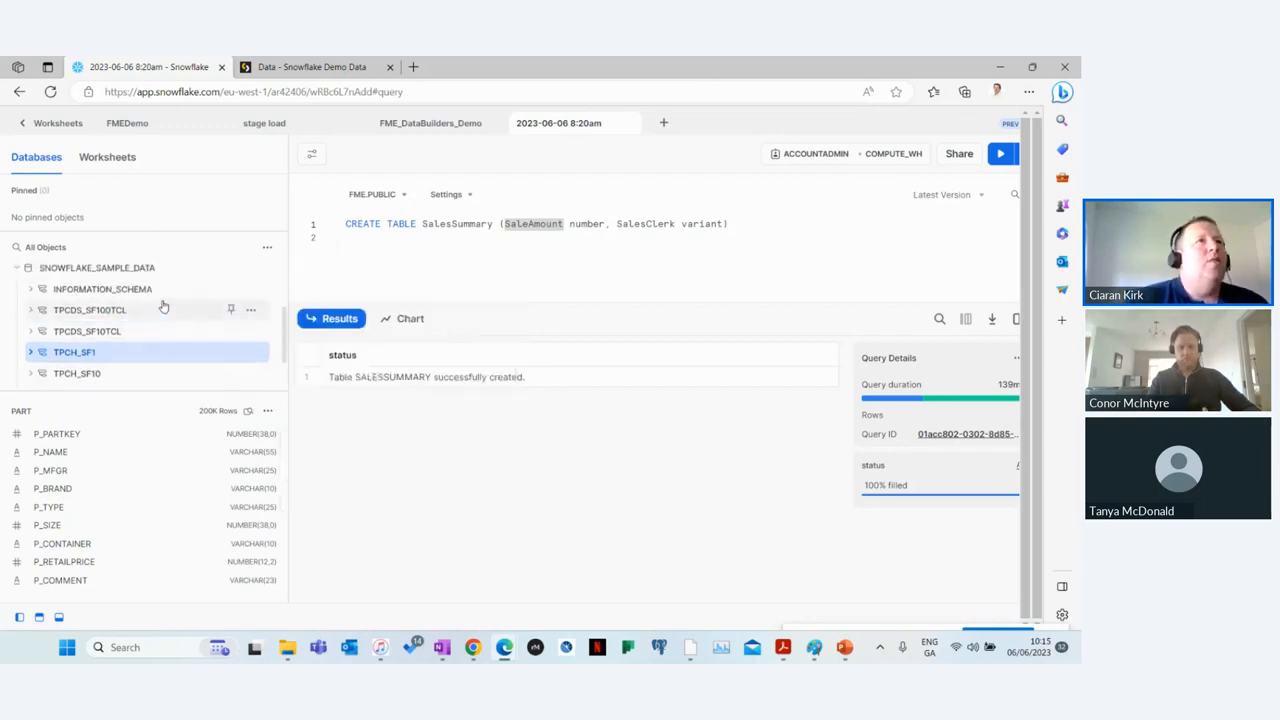
{"action": "scroll", "coordinate": [163, 310], "scroll_direction": "up", "scroll_amount": 2}
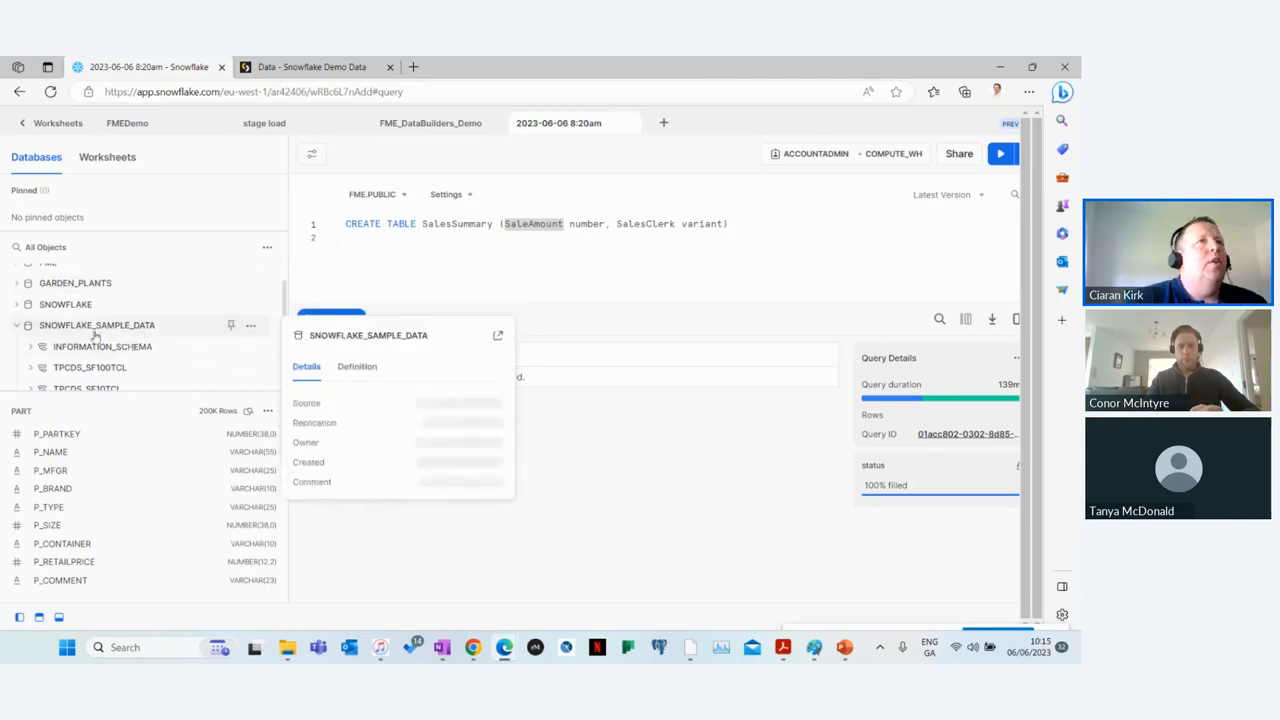
{"action": "left_click", "coordinate": [17, 326]}
{"action": "mouse_move", "coordinate": [240, 337]}
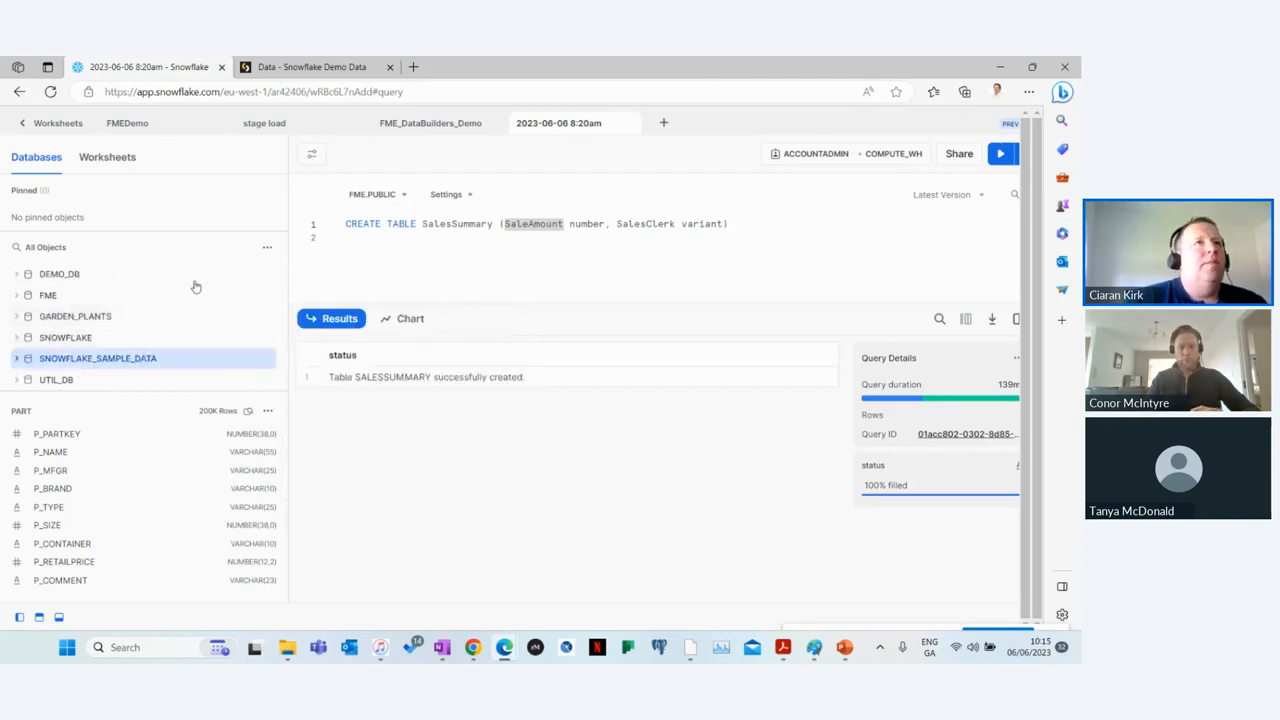
Step: Leave the worksheet for the warehouse administration page and review the settings of COMPUTE_WH
{"action": "left_click", "coordinate": [58, 124]}
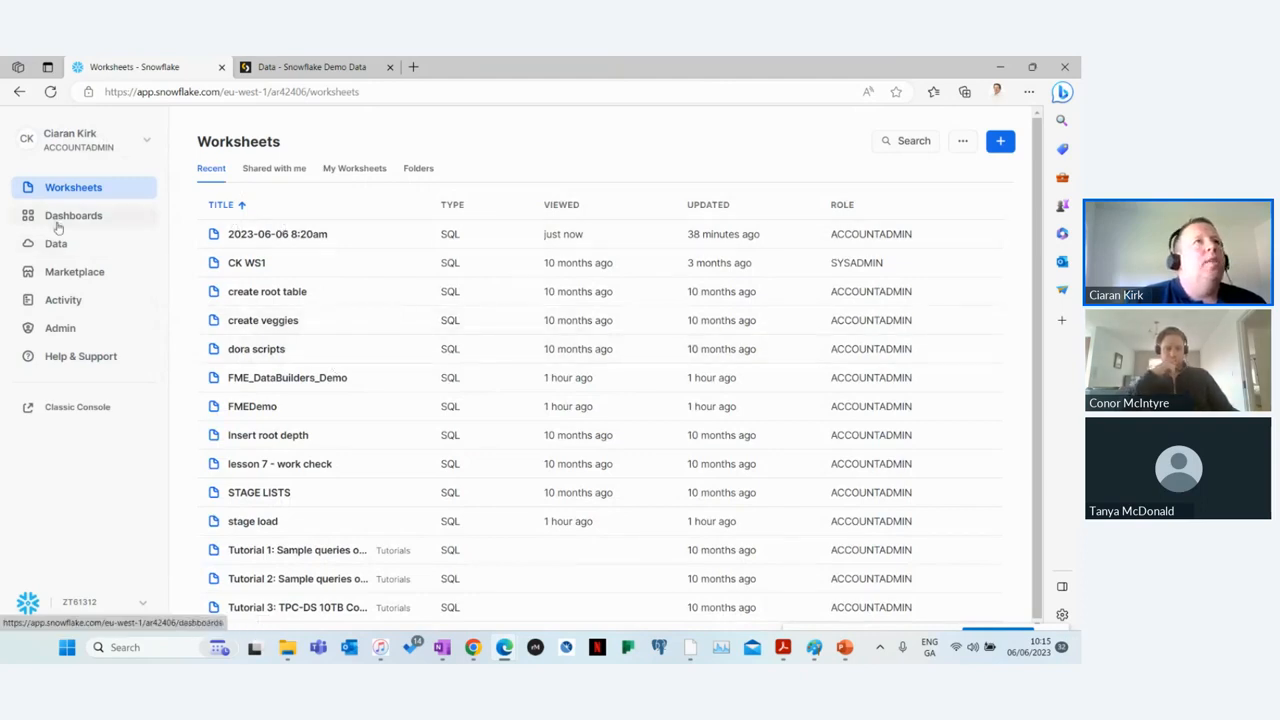
{"action": "left_click", "coordinate": [60, 330]}
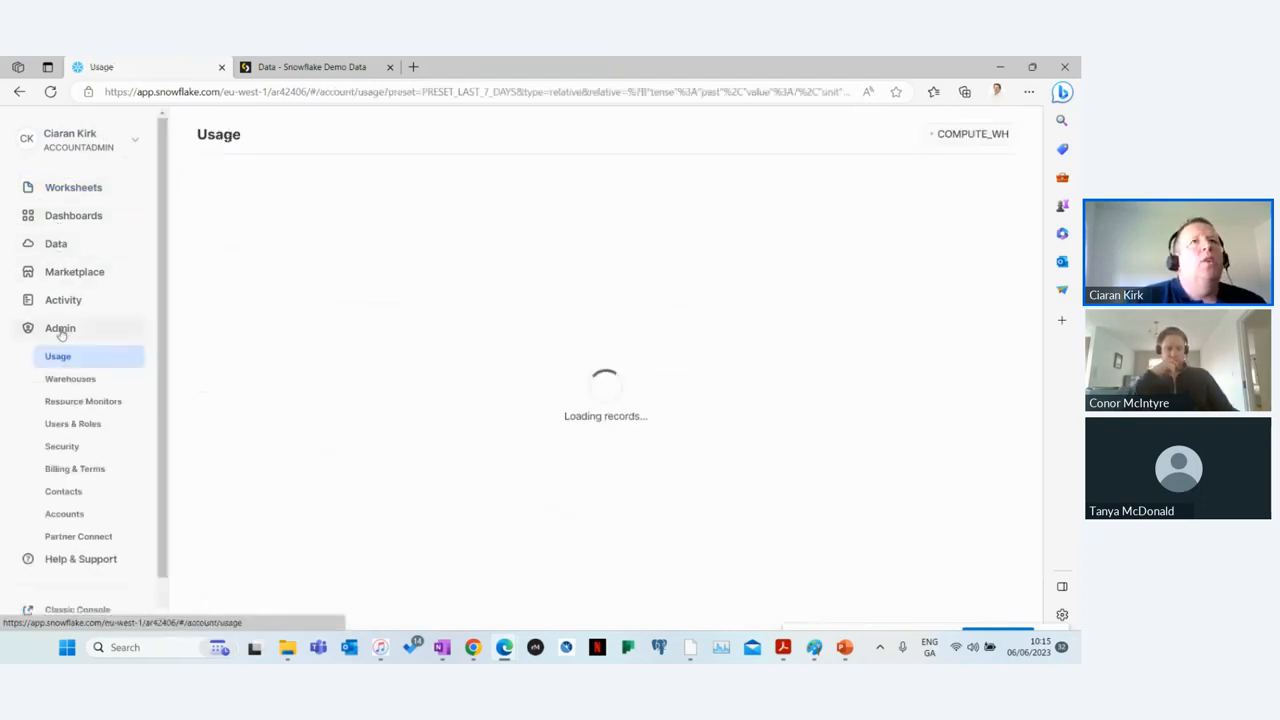
{"action": "left_click", "coordinate": [62, 379]}
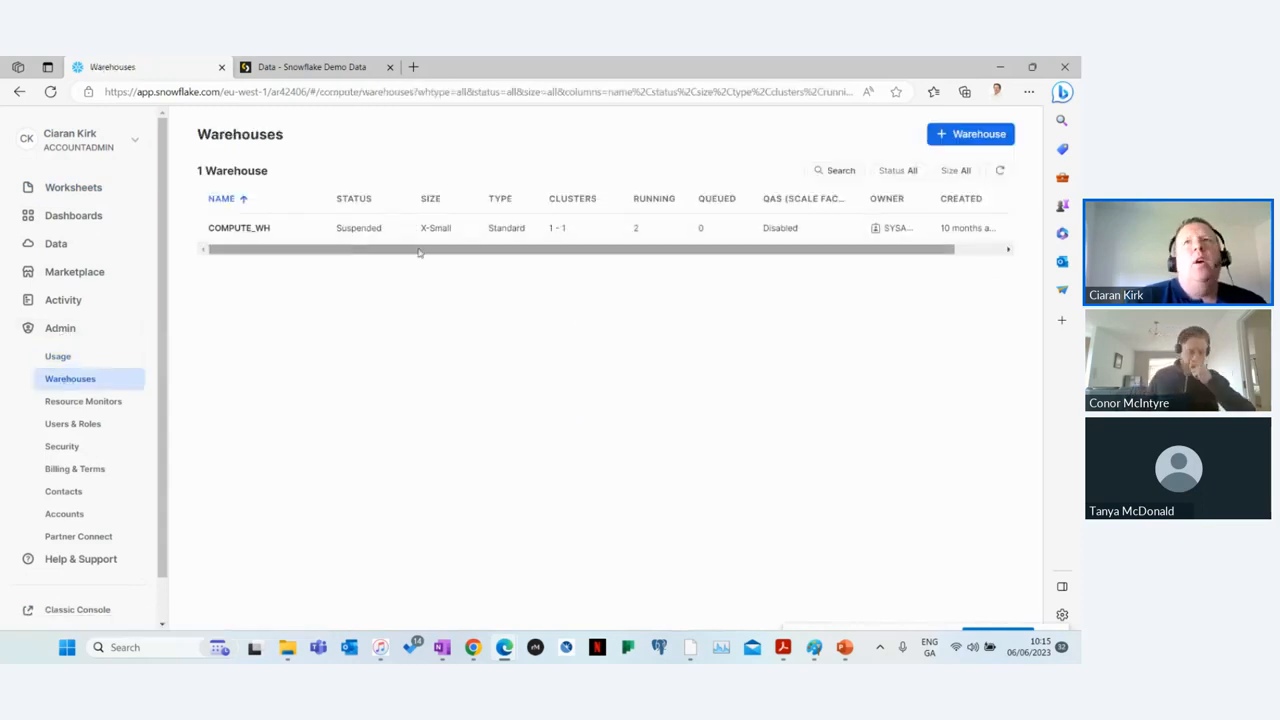
{"action": "left_click_drag", "start_coordinate": [480, 251], "coordinate": [687, 247]}
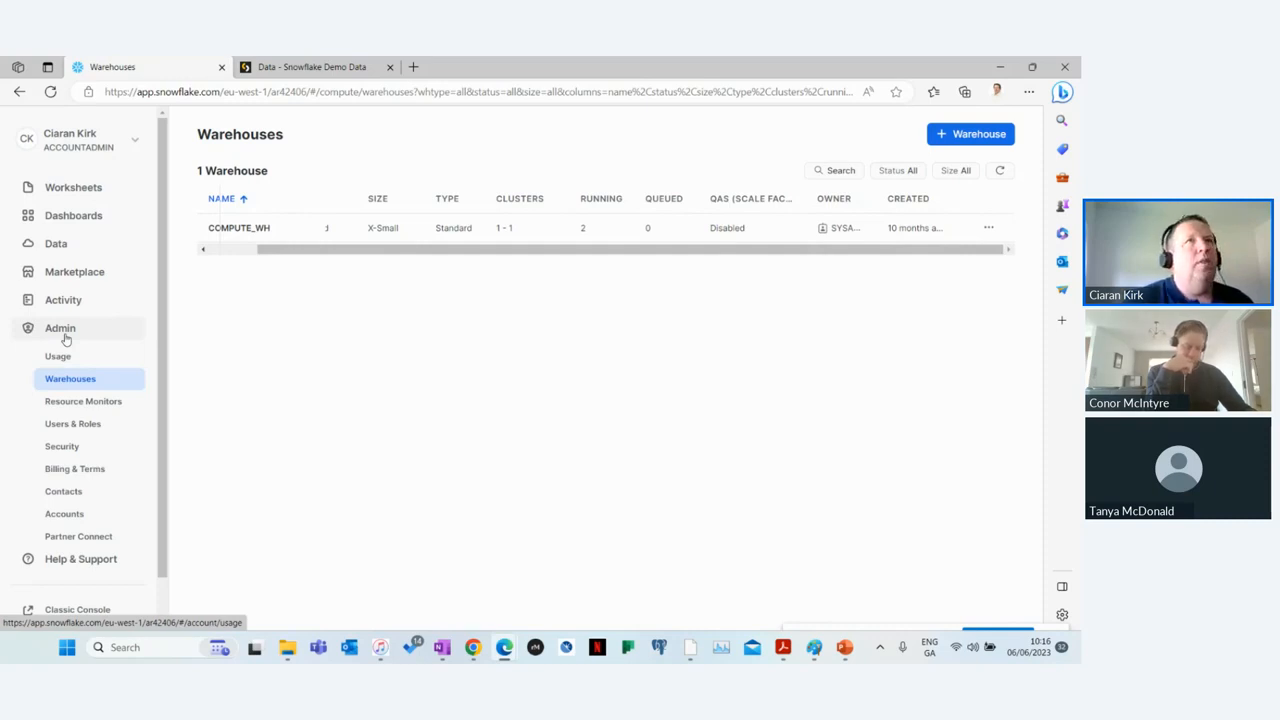
Step: Switch to the Sisense Snowflake Demo Data model and preview the rows of its ORDERS table
{"action": "left_click", "coordinate": [310, 68]}
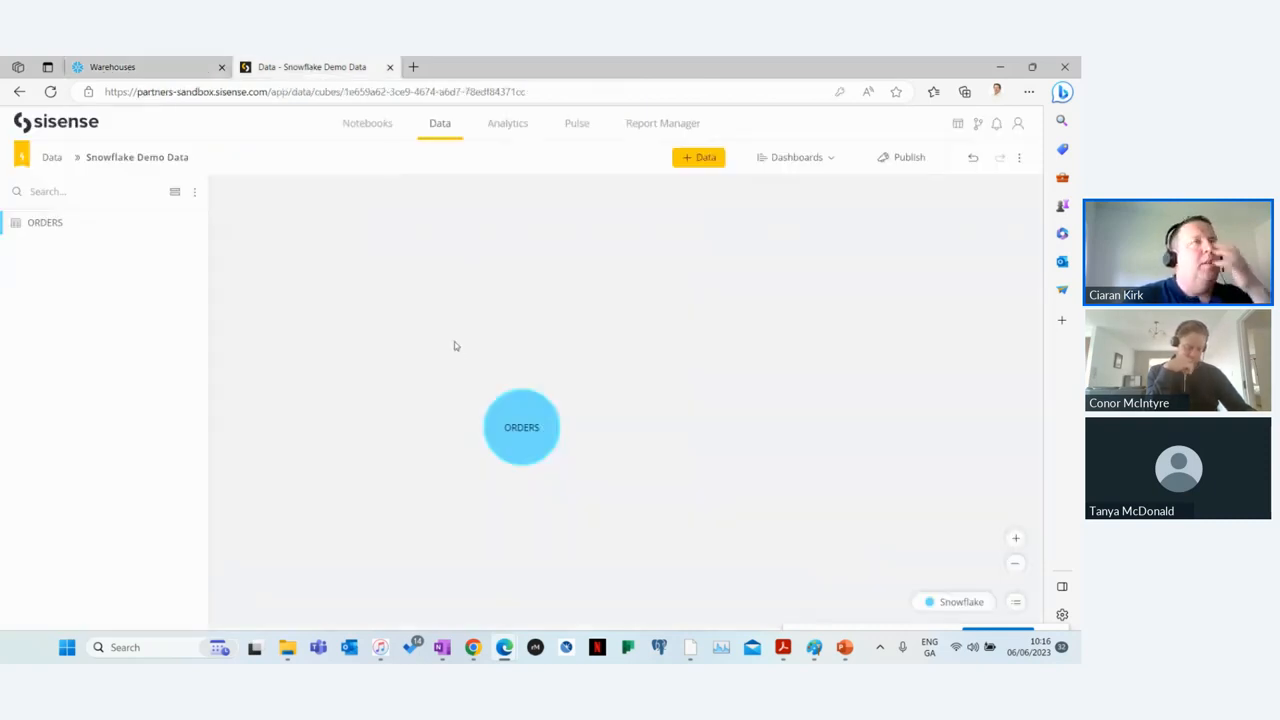
{"action": "left_click", "coordinate": [524, 433]}
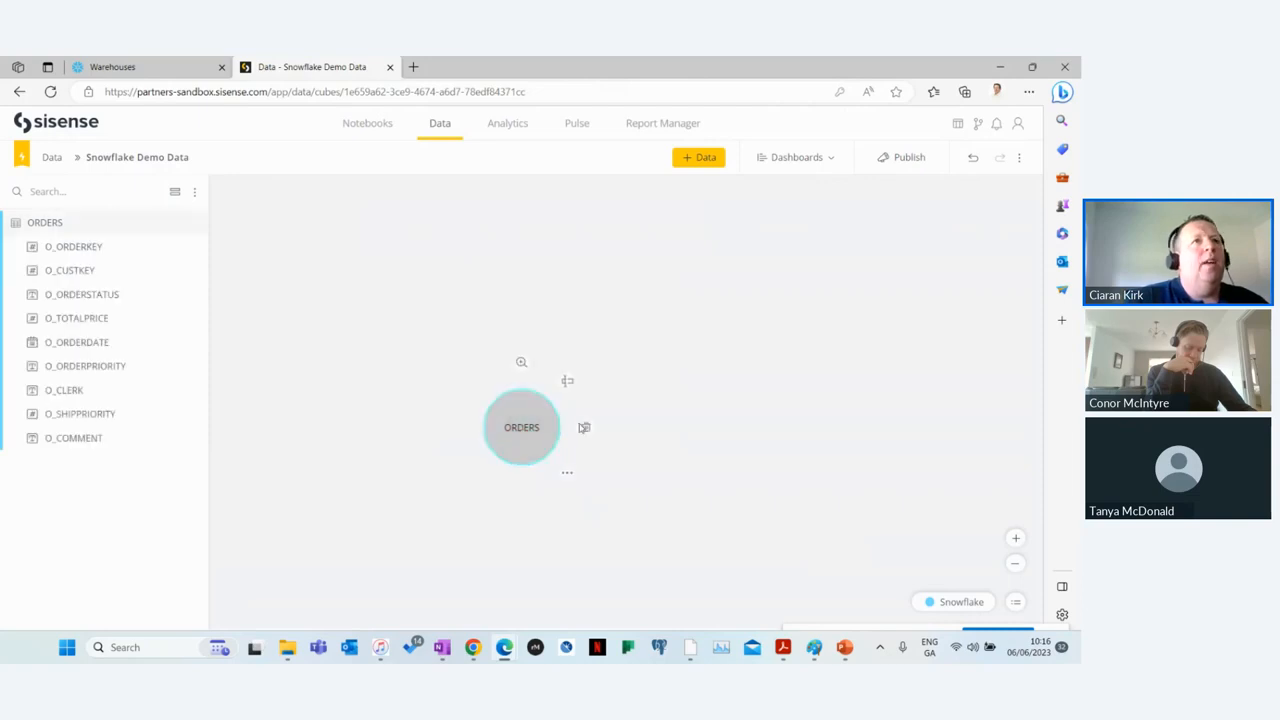
{"action": "left_click", "coordinate": [521, 364]}
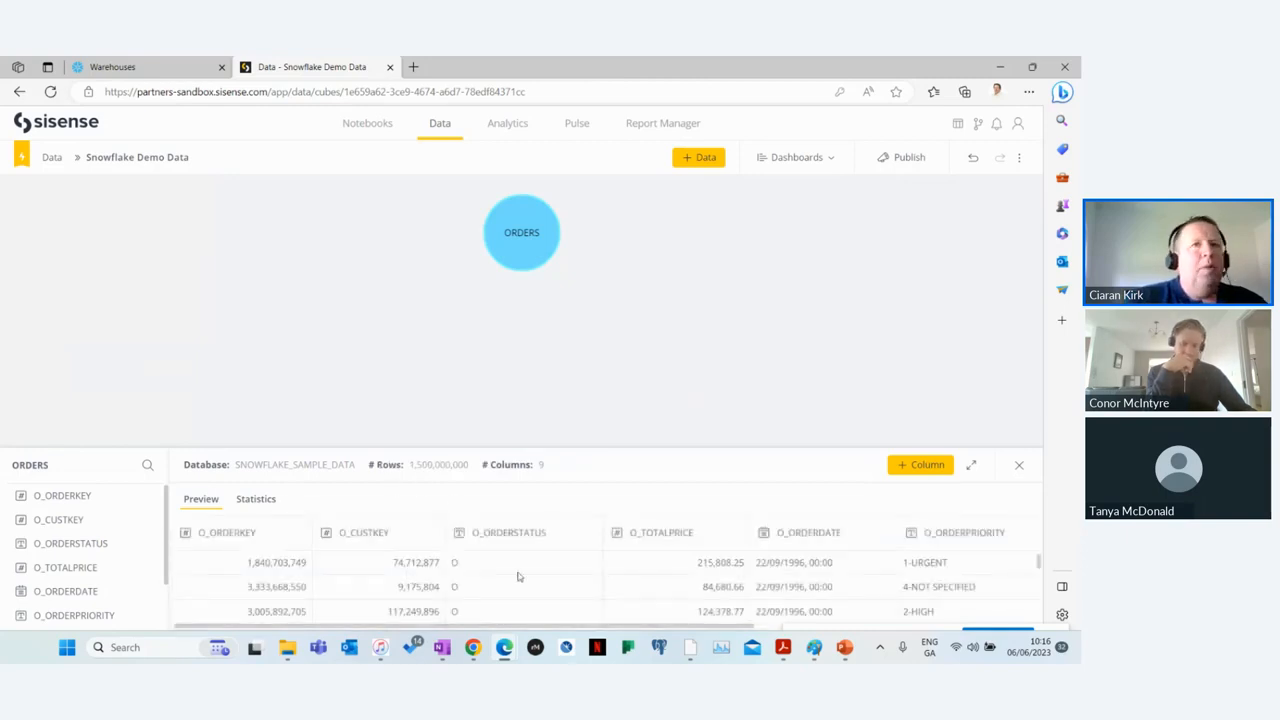
{"action": "scroll", "coordinate": [579, 575], "scroll_direction": "down", "scroll_amount": 4}
{"action": "scroll", "coordinate": [579, 575], "scroll_direction": "down", "scroll_amount": 3}
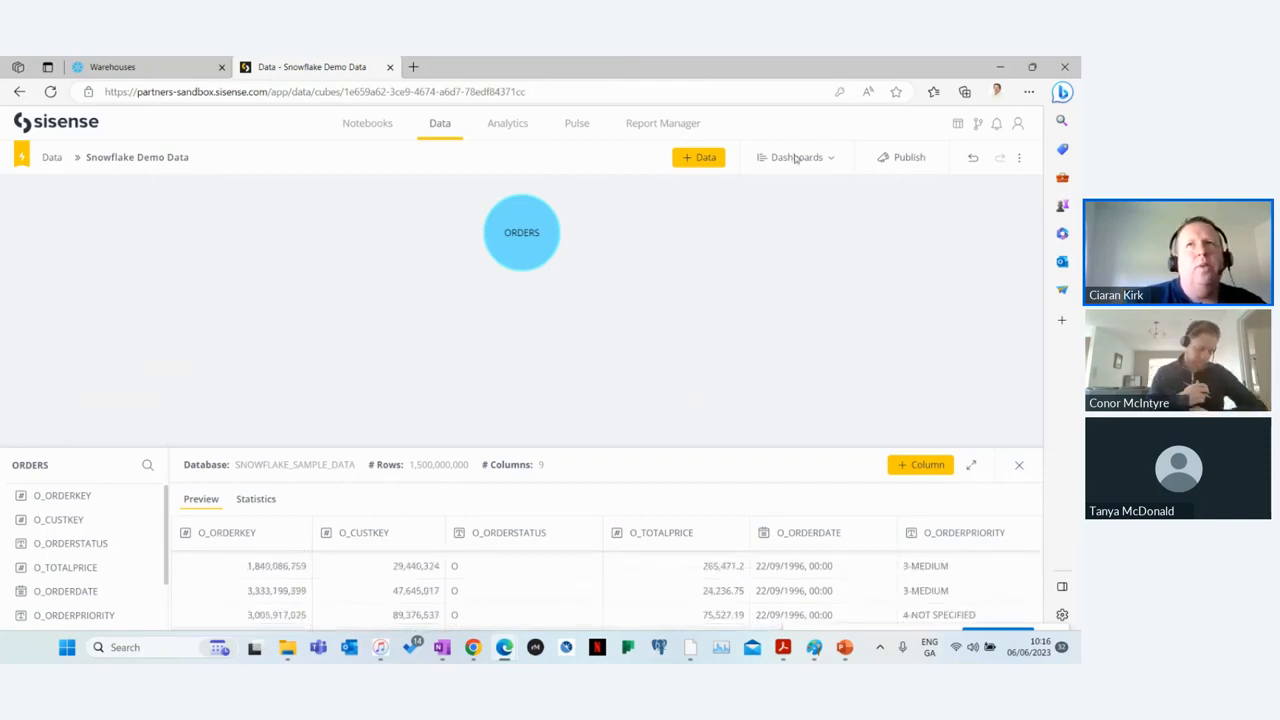
Step: Close the table preview and create a new dashboard titled Snowflake Demo Data from this data model
{"action": "left_click", "coordinate": [1019, 464]}
{"action": "left_click", "coordinate": [800, 160]}
{"action": "left_click", "coordinate": [805, 191]}
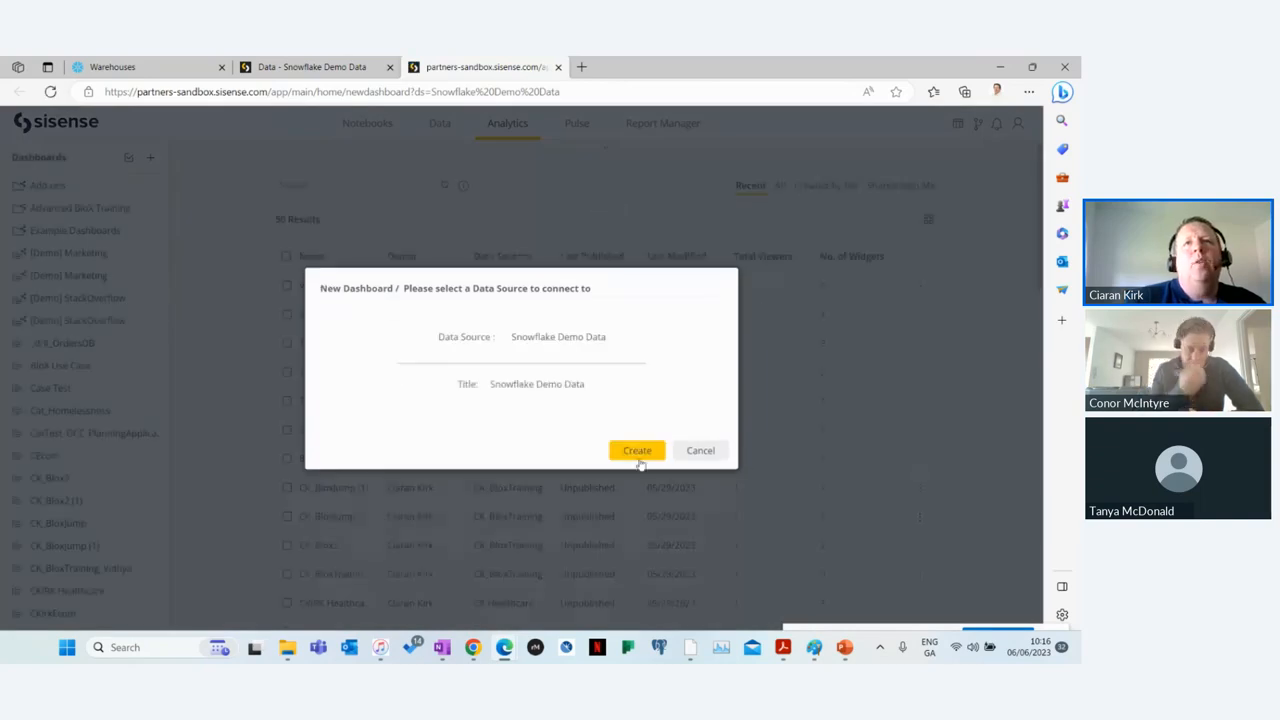
{"action": "left_click", "coordinate": [637, 451]}
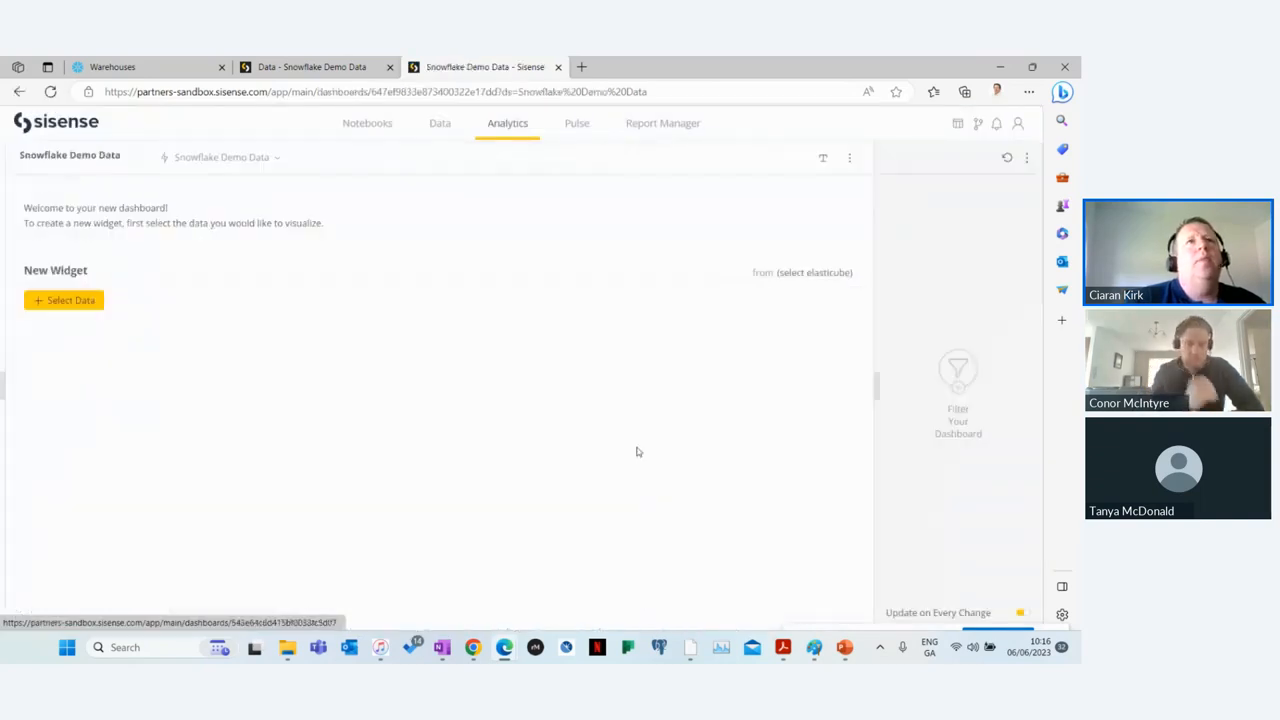
Step: Start a new widget on the dashboard with the O_CLERK field from the ORDERS table
{"action": "left_click", "coordinate": [62, 300]}
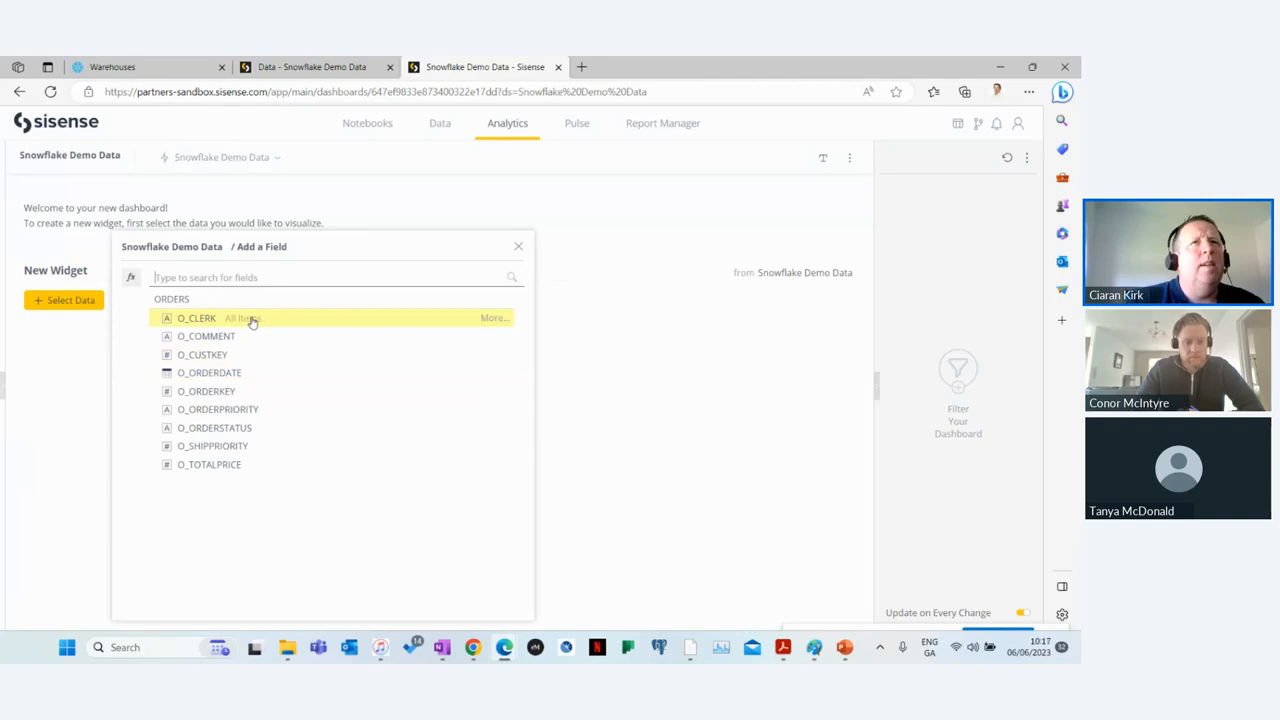
{"action": "left_click", "coordinate": [228, 320]}
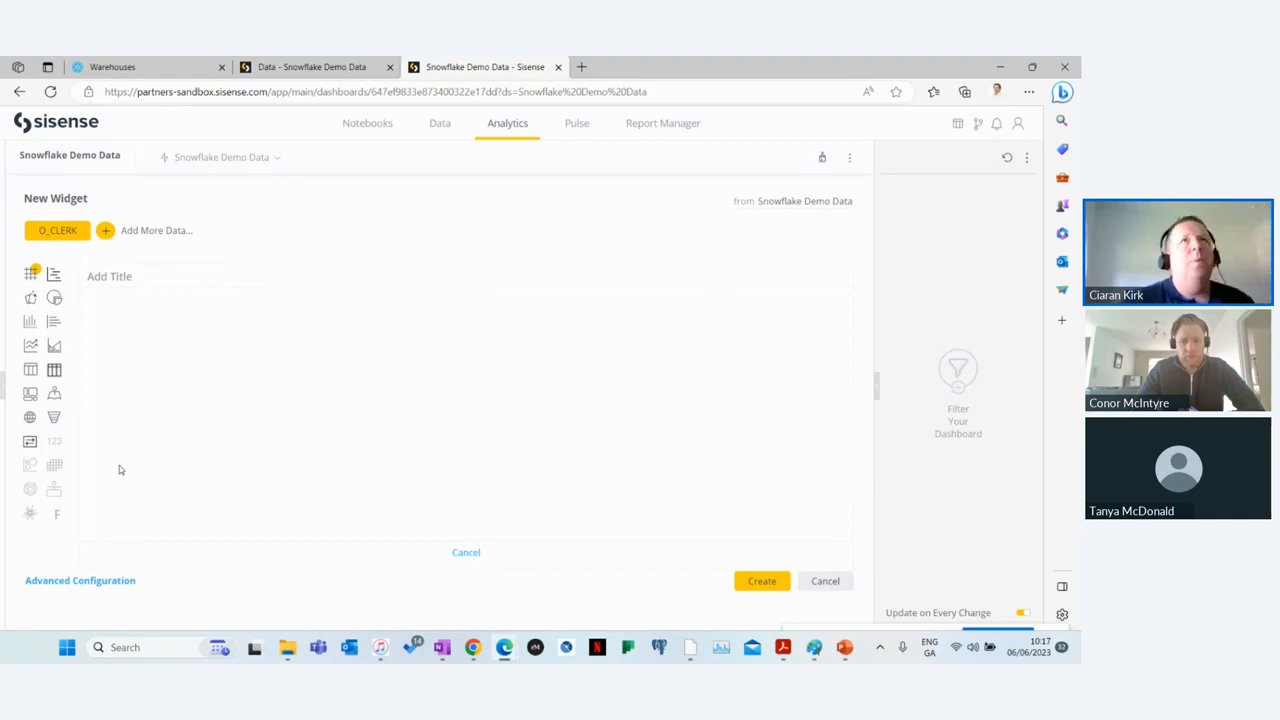
Step: Review the ORDERS table in the Snowflake Demo Data model again and return to the new dashboard
{"action": "left_click", "coordinate": [288, 68]}
{"action": "mouse_move", "coordinate": [514, 421]}
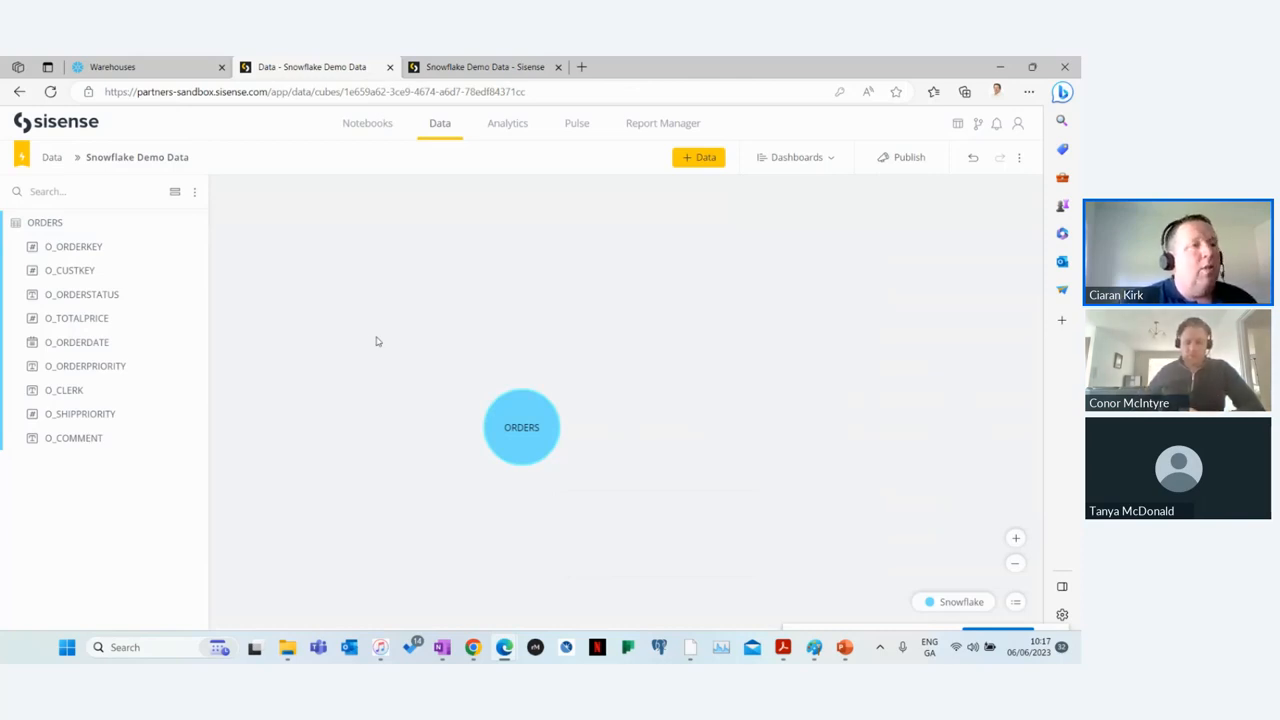
{"action": "left_click", "coordinate": [502, 69]}
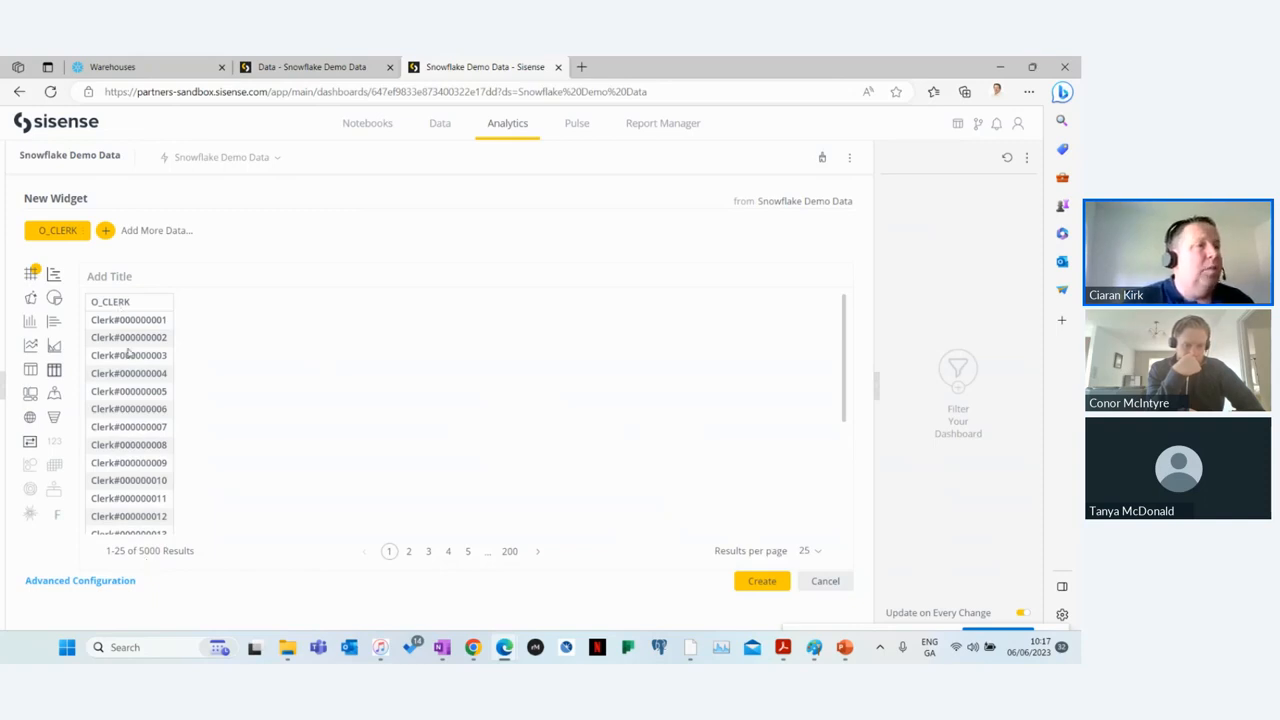
Step: Open the new widget's advanced configuration and add the total of O_TOTALPRICE as a value beside the O_CLERK rows
{"action": "left_click", "coordinate": [40, 581]}
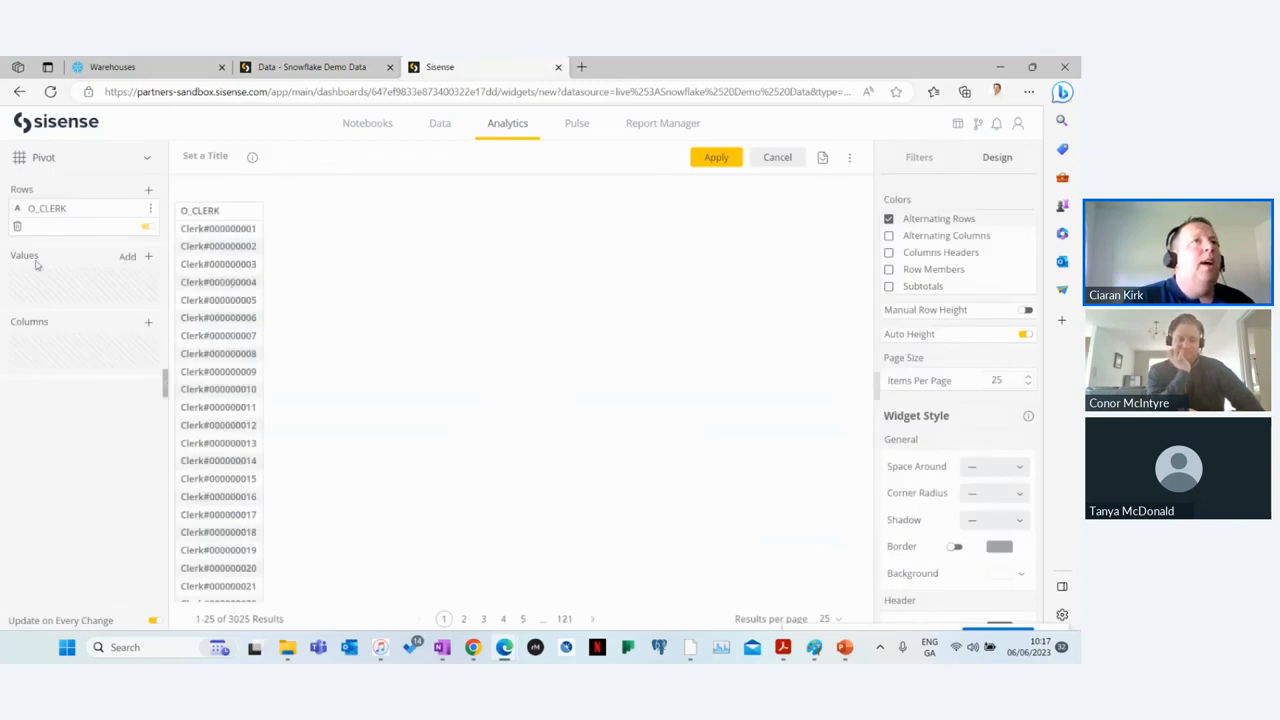
{"action": "left_click", "coordinate": [128, 259]}
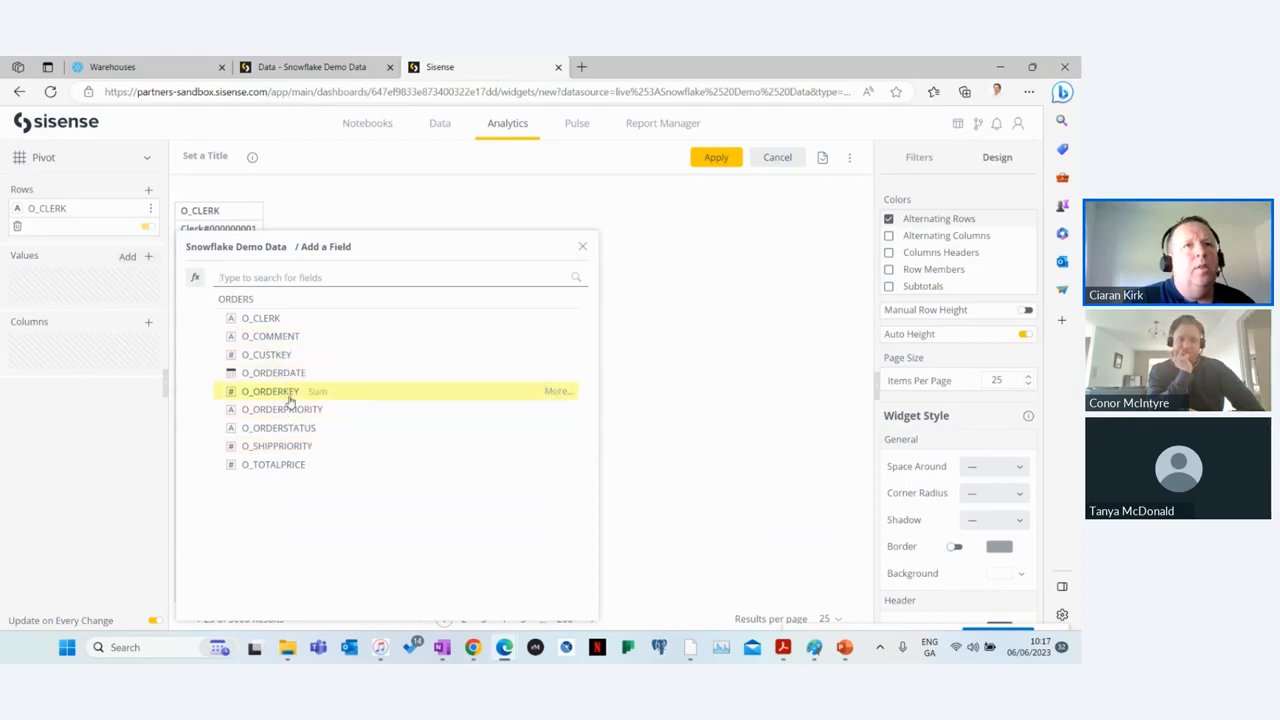
{"action": "left_click", "coordinate": [320, 465]}
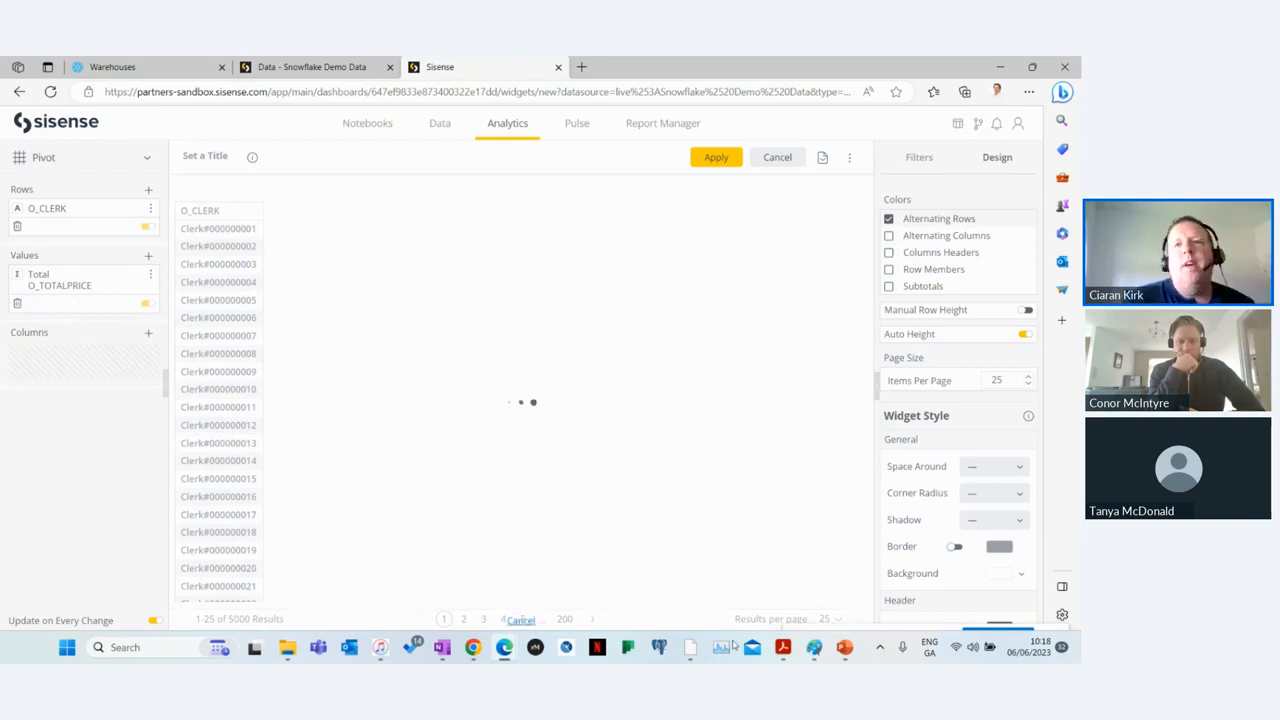
Step: Switch to FME Workbench, close the Feature Information pane and shrink the Visual Preview to enlarge the canvas
{"action": "left_click", "coordinate": [690, 647]}
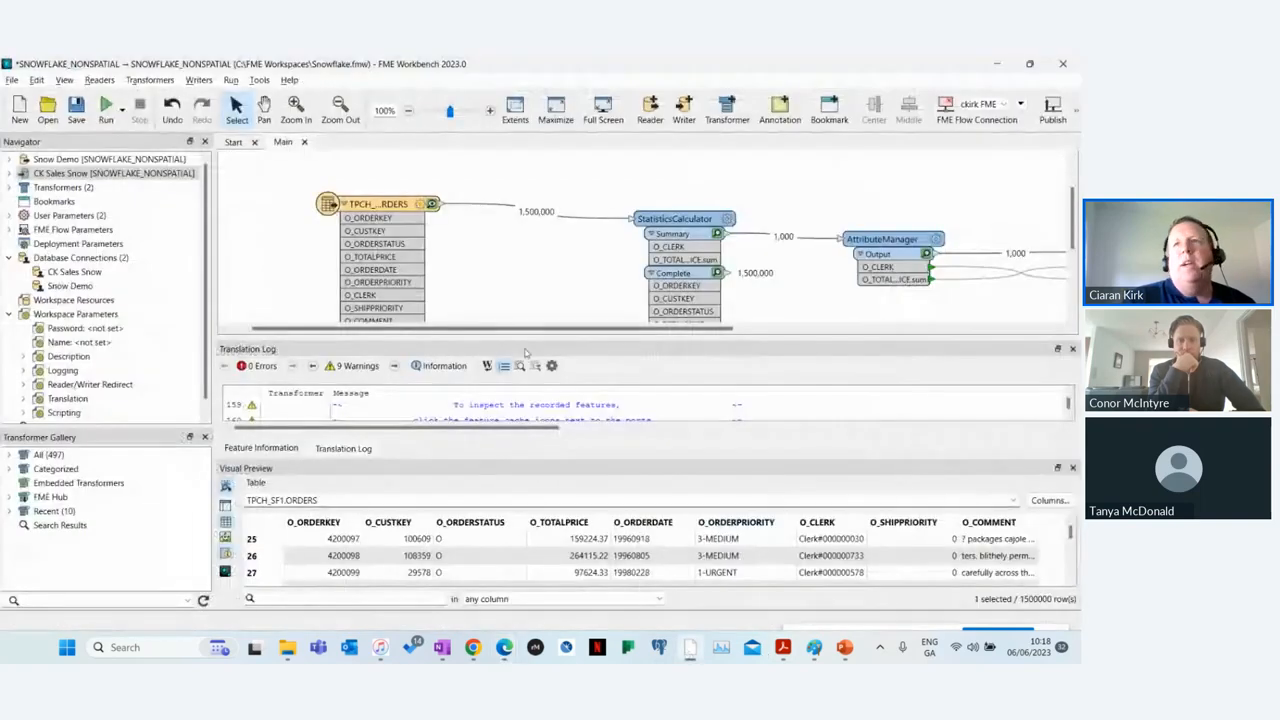
{"action": "left_click", "coordinate": [1072, 348]}
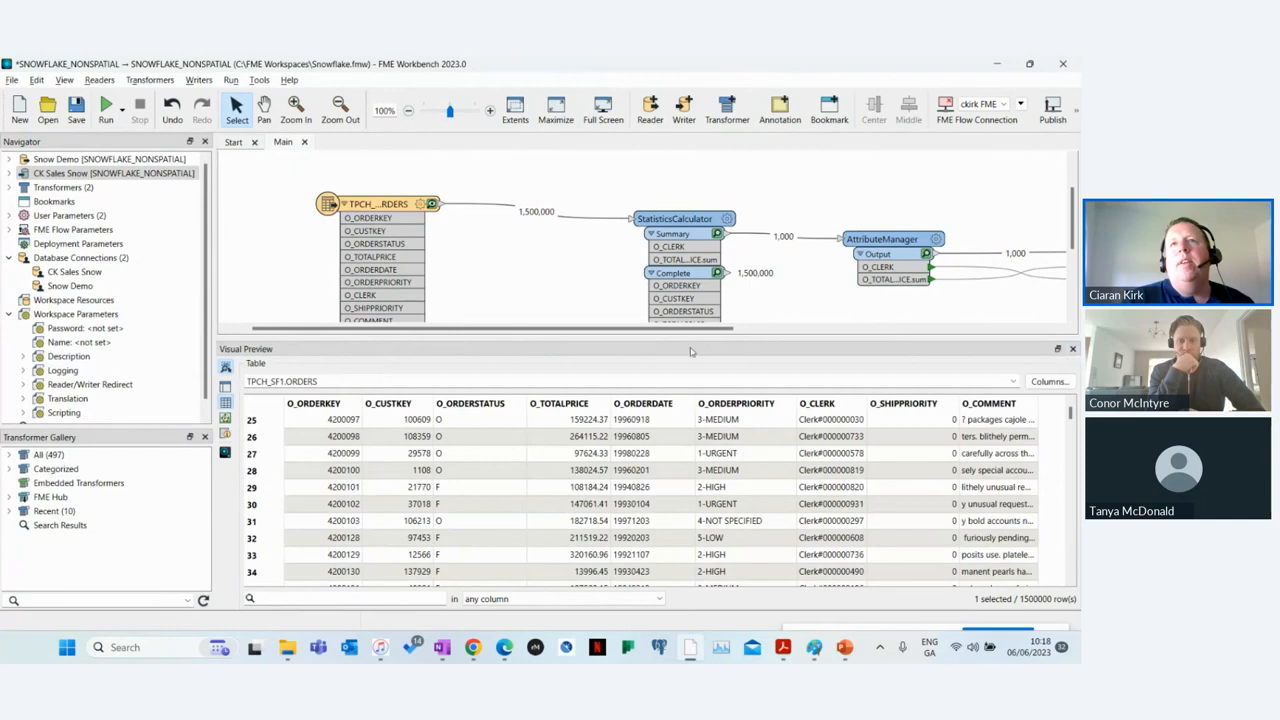
{"action": "left_click_drag", "start_coordinate": [697, 346], "coordinate": [698, 484]}
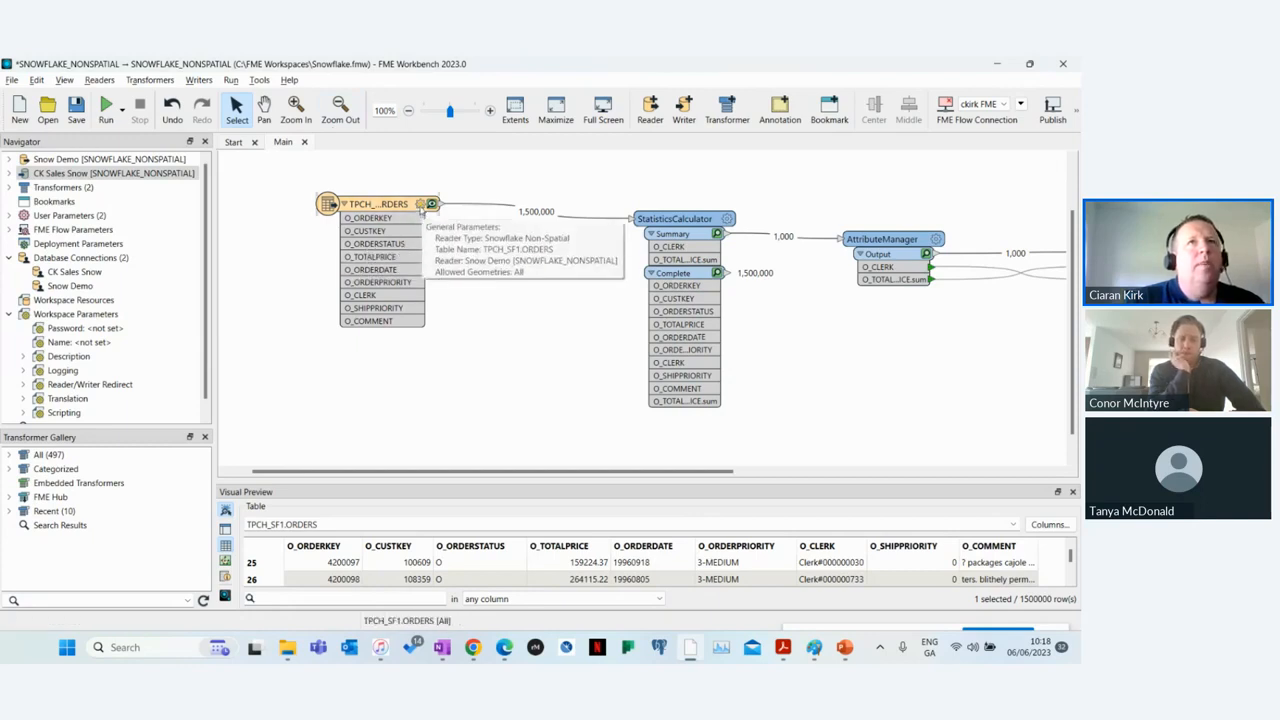
Step: Review the user and format attributes of the TPCH_SF1.ORDERS reader feature type and leave them unchanged
{"action": "double_click", "coordinate": [423, 214]}
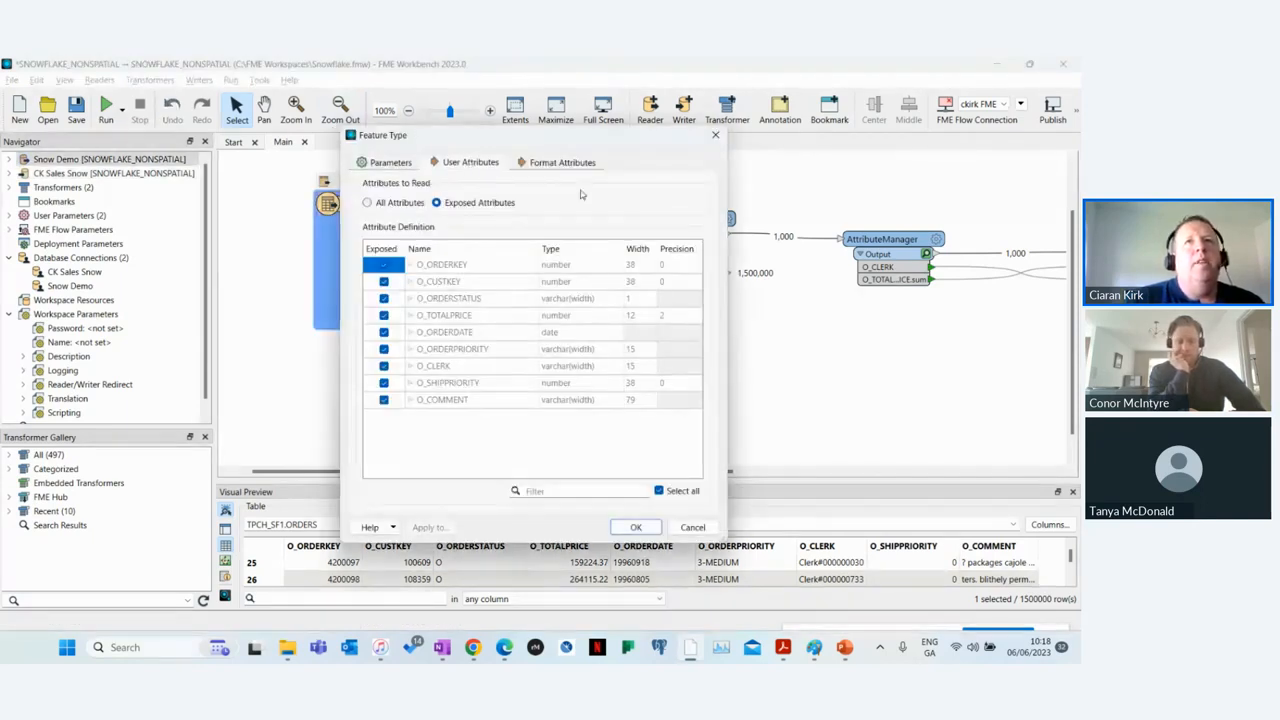
{"action": "left_click", "coordinate": [561, 162]}
{"action": "left_click", "coordinate": [692, 527]}
Step: Examine the StatisticsCalculator parameters, including its group-by attribute and the statistics calculated on O_TOTALPRICE
{"action": "left_click_drag", "start_coordinate": [429, 472], "coordinate": [543, 476]}
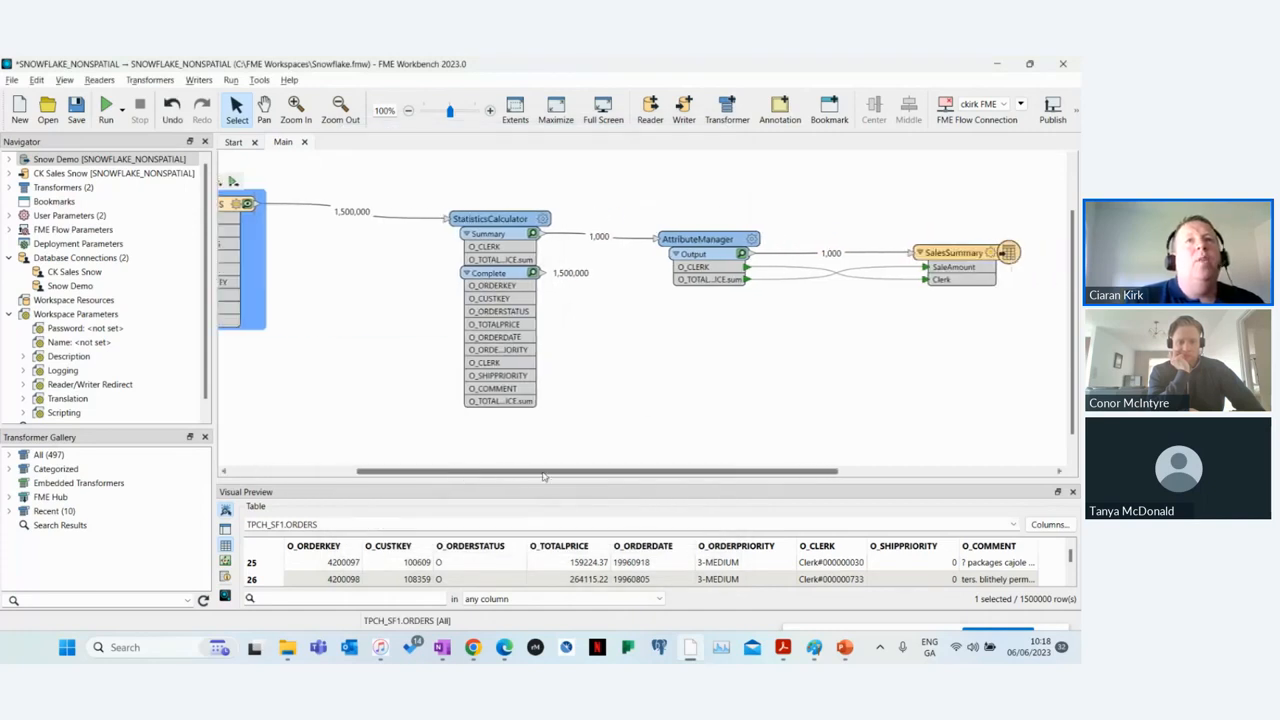
{"action": "left_click", "coordinate": [538, 300]}
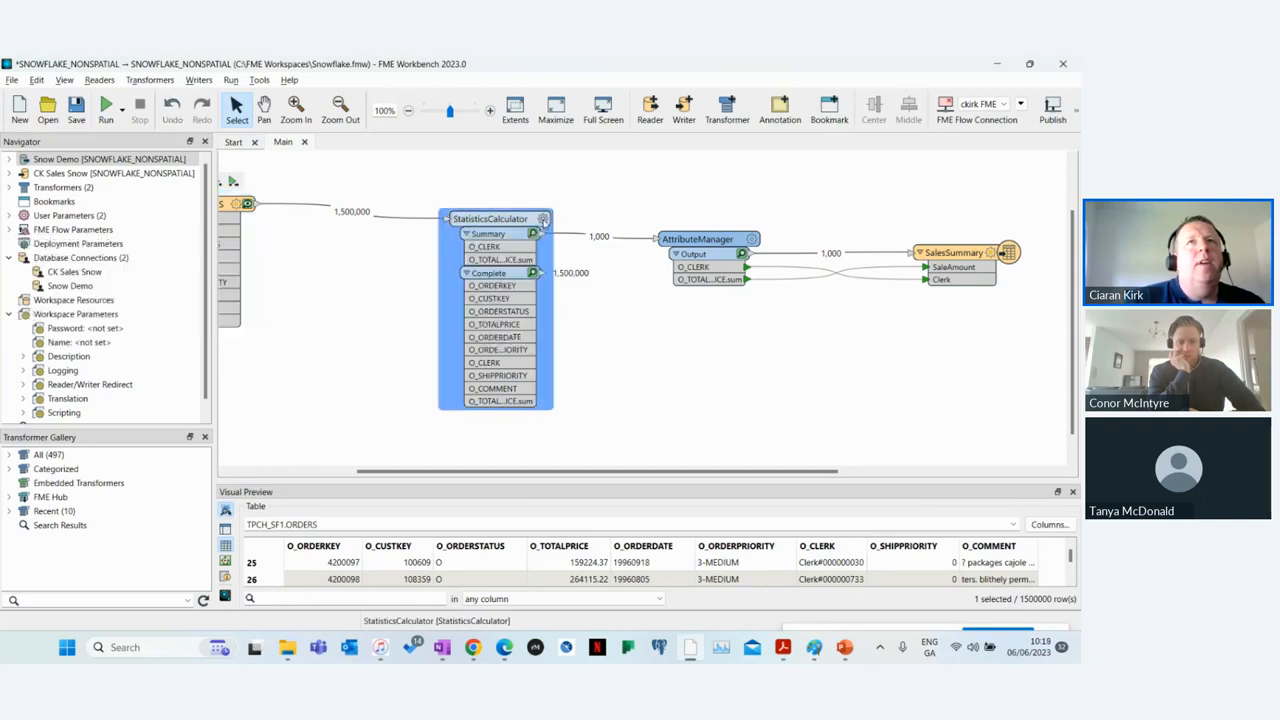
{"action": "double_click", "coordinate": [547, 221]}
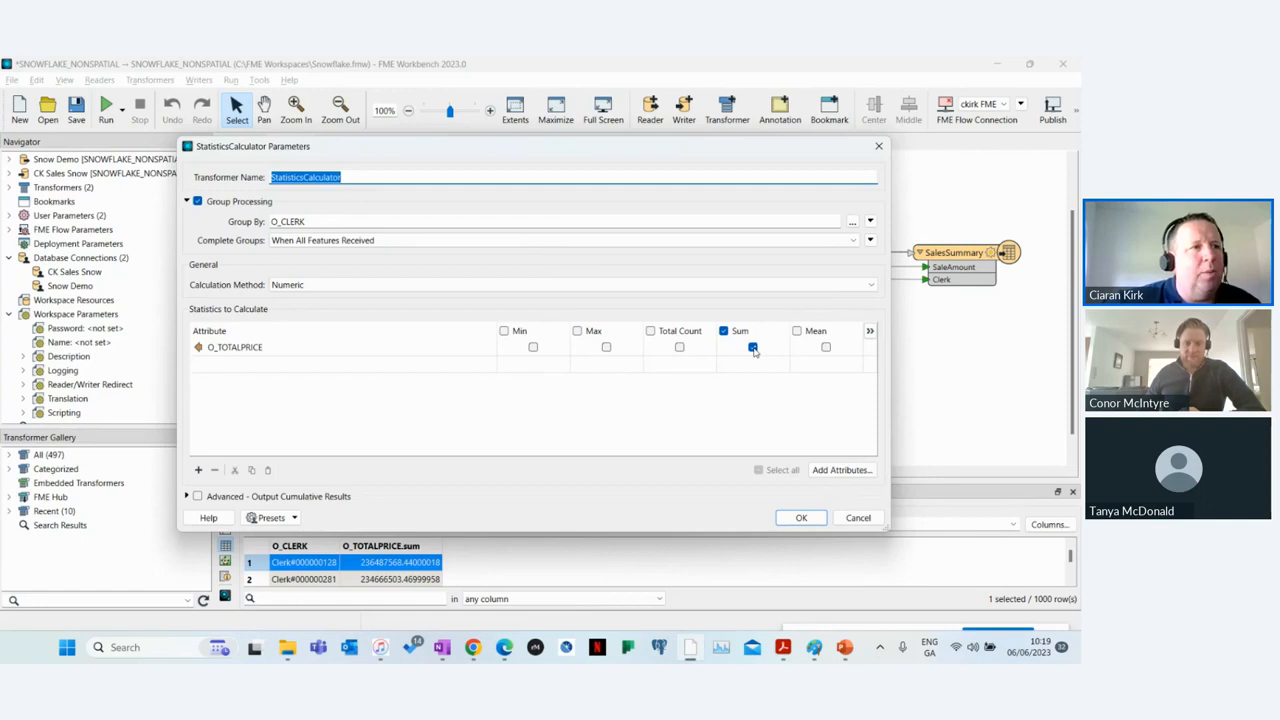
{"action": "left_click", "coordinate": [815, 518]}
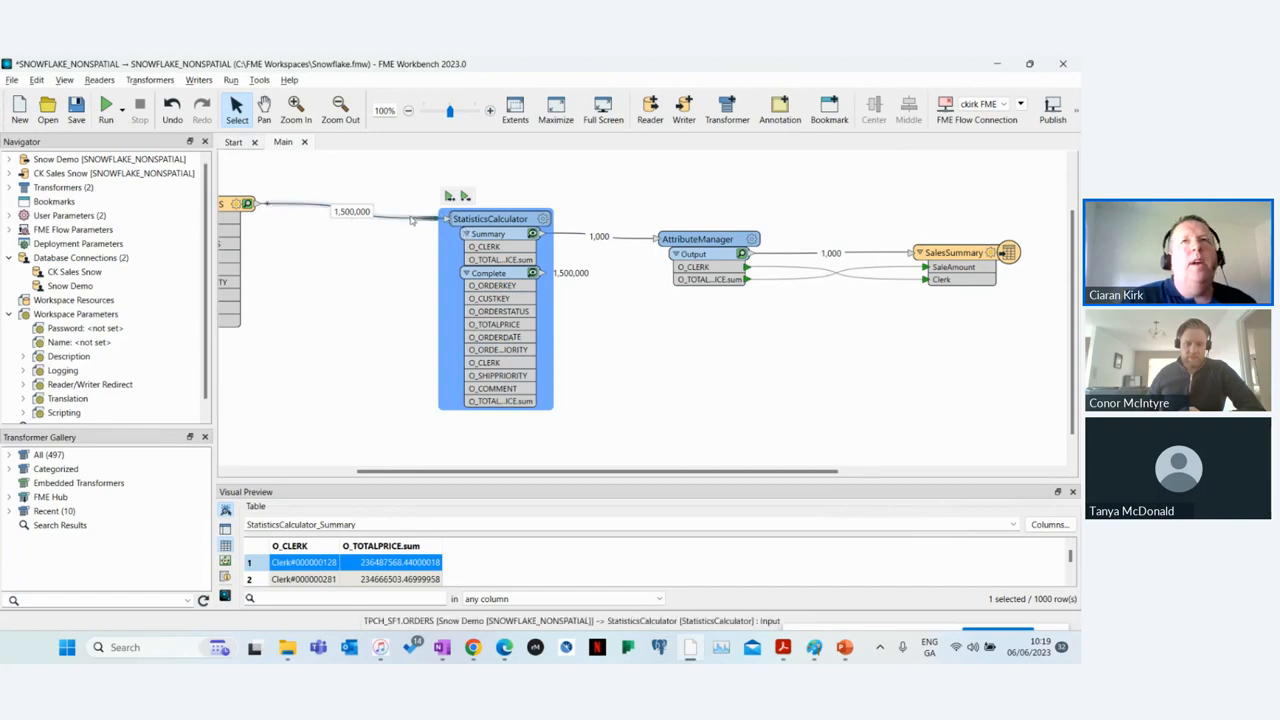
Step: Inspect the AttributeManager output and the table parameters of the SalesSummary writer feature type
{"action": "double_click", "coordinate": [700, 240]}
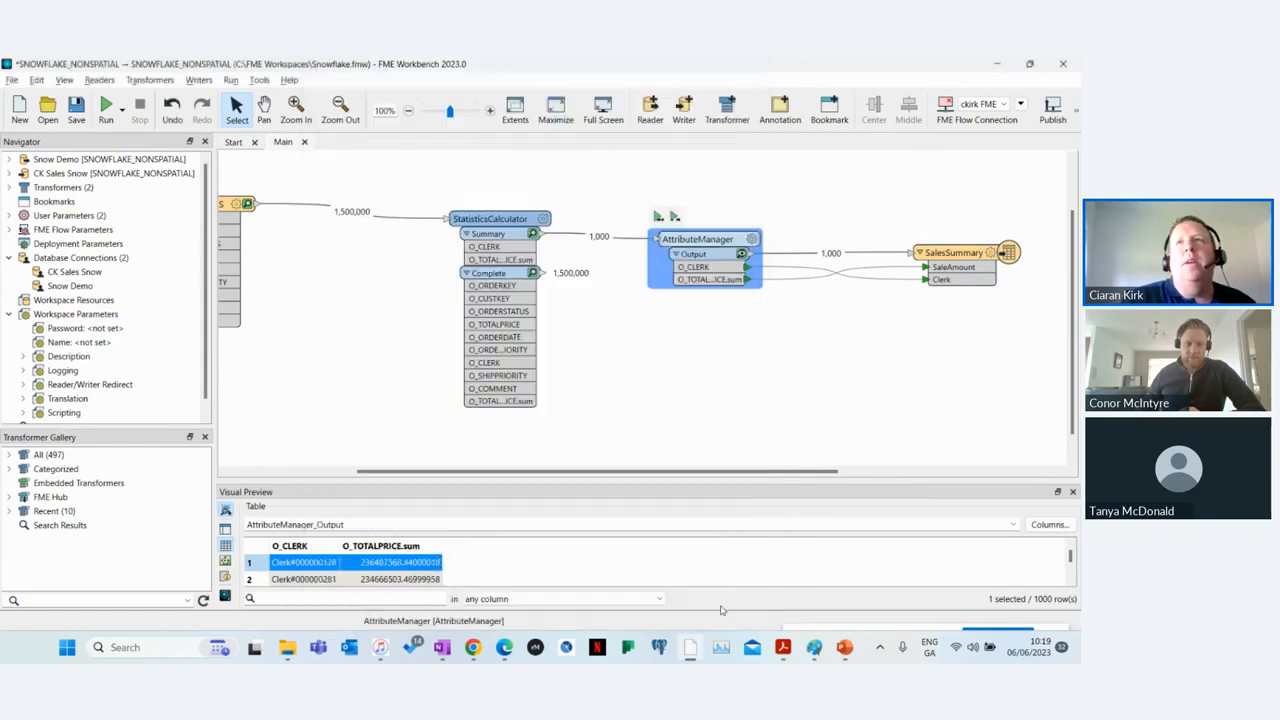
{"action": "left_click", "coordinate": [719, 610]}
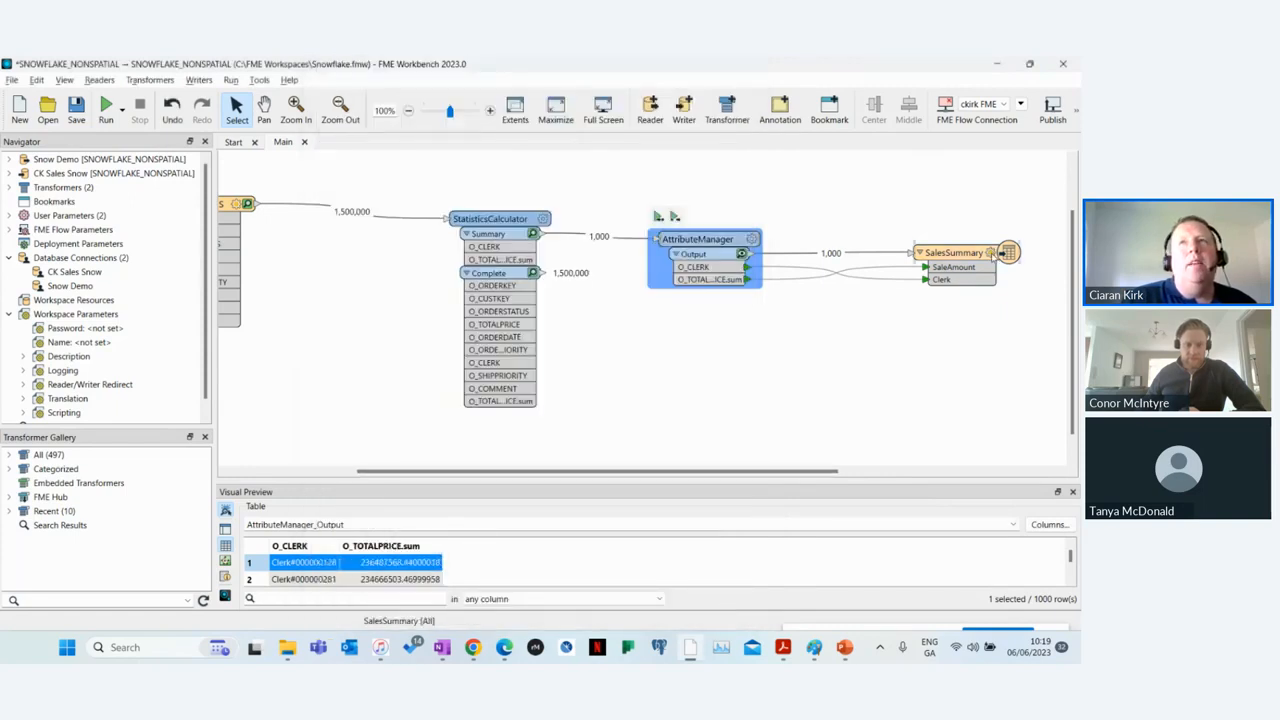
{"action": "double_click", "coordinate": [992, 256]}
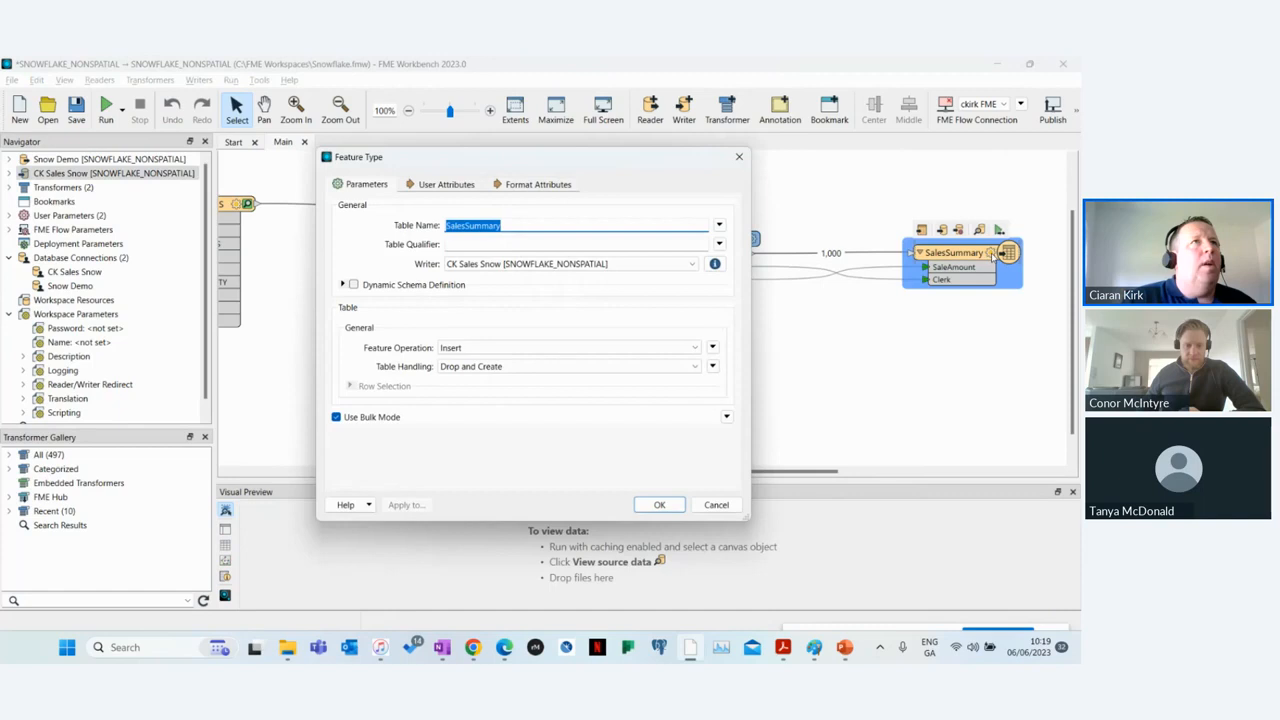
{"action": "left_click", "coordinate": [716, 504]}
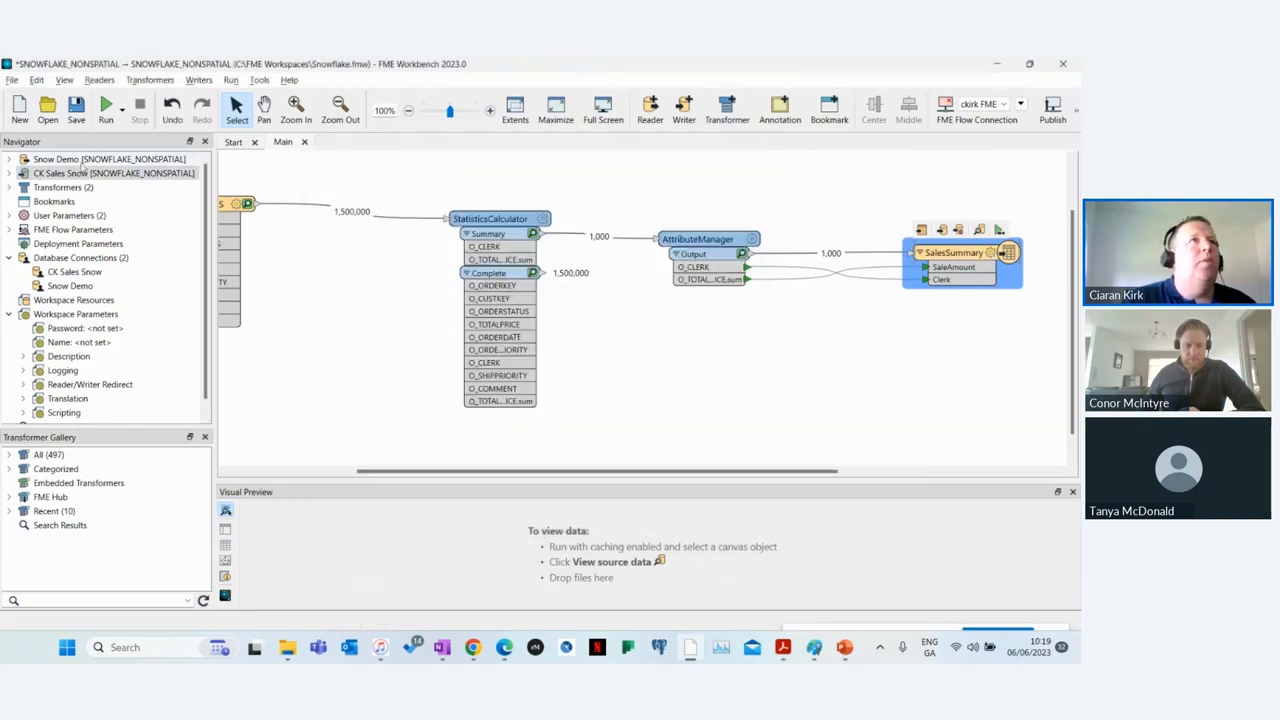
Step: Examine the CK Sales Snow writer's settings and its connection and coordinate system parameters without changing them
{"action": "left_click", "coordinate": [10, 174]}
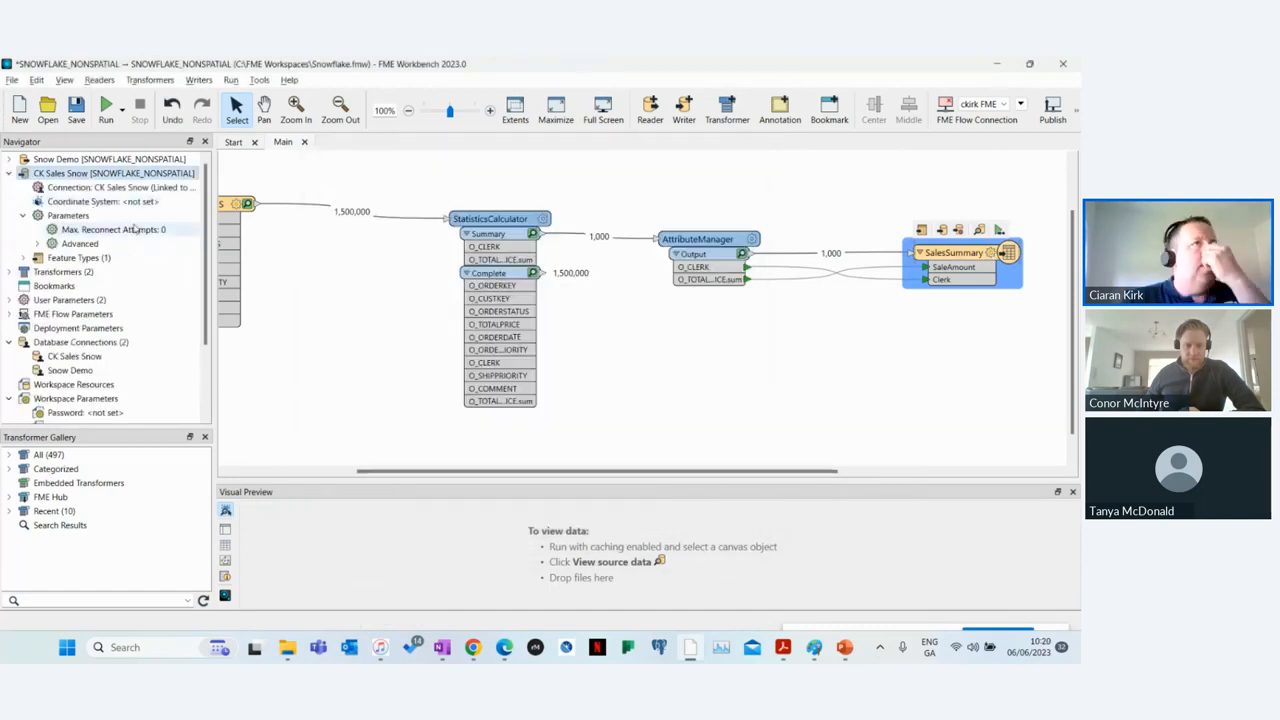
{"action": "right_click", "coordinate": [181, 174]}
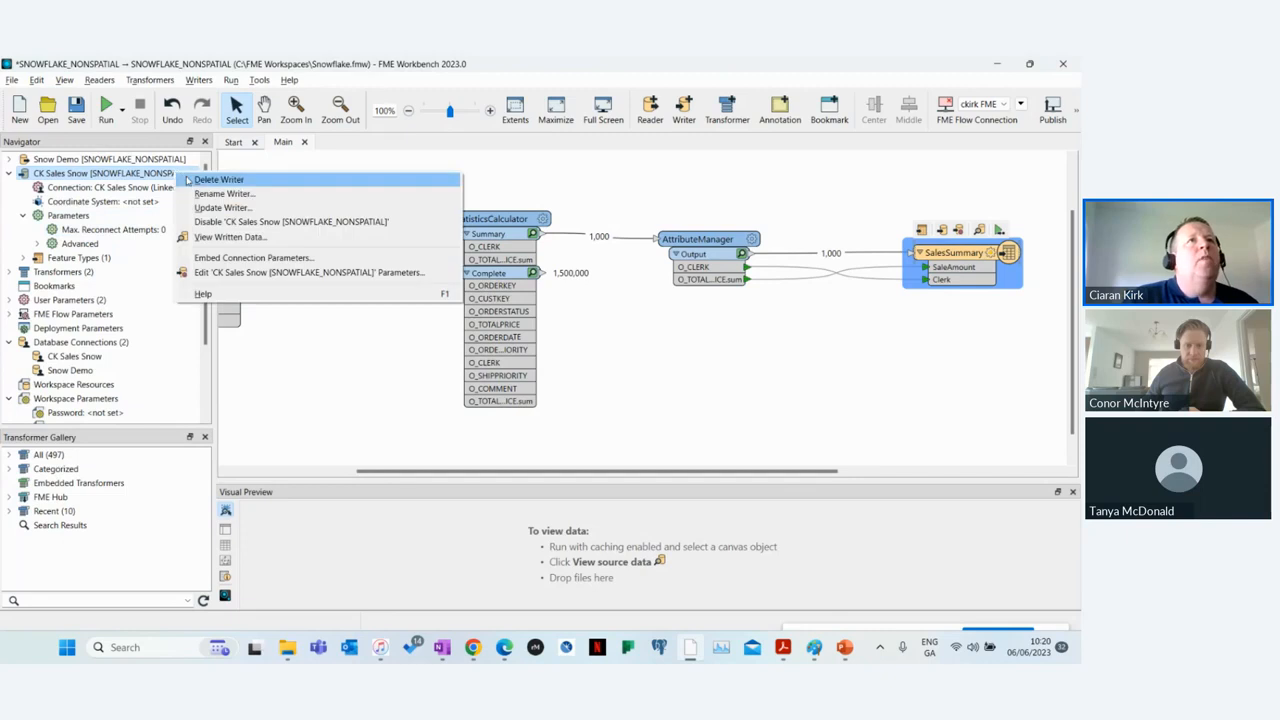
{"action": "left_click", "coordinate": [258, 273]}
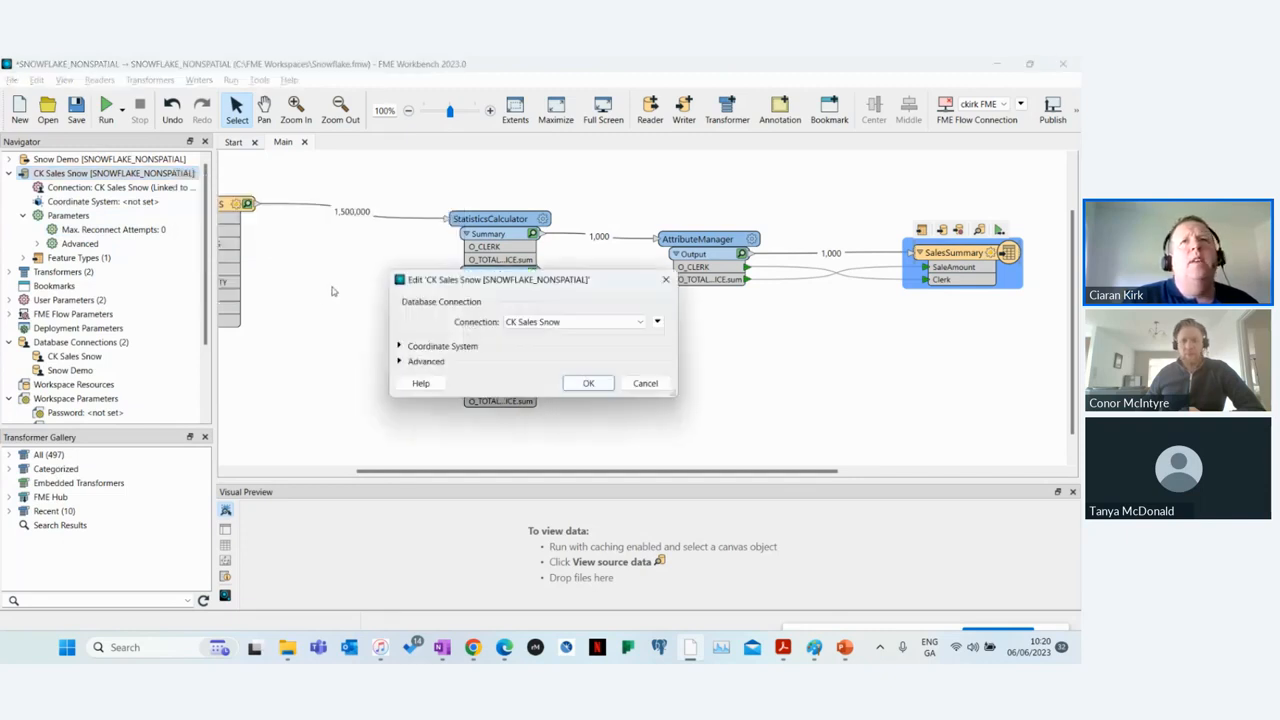
{"action": "left_click", "coordinate": [641, 322]}
{"action": "left_click", "coordinate": [643, 326]}
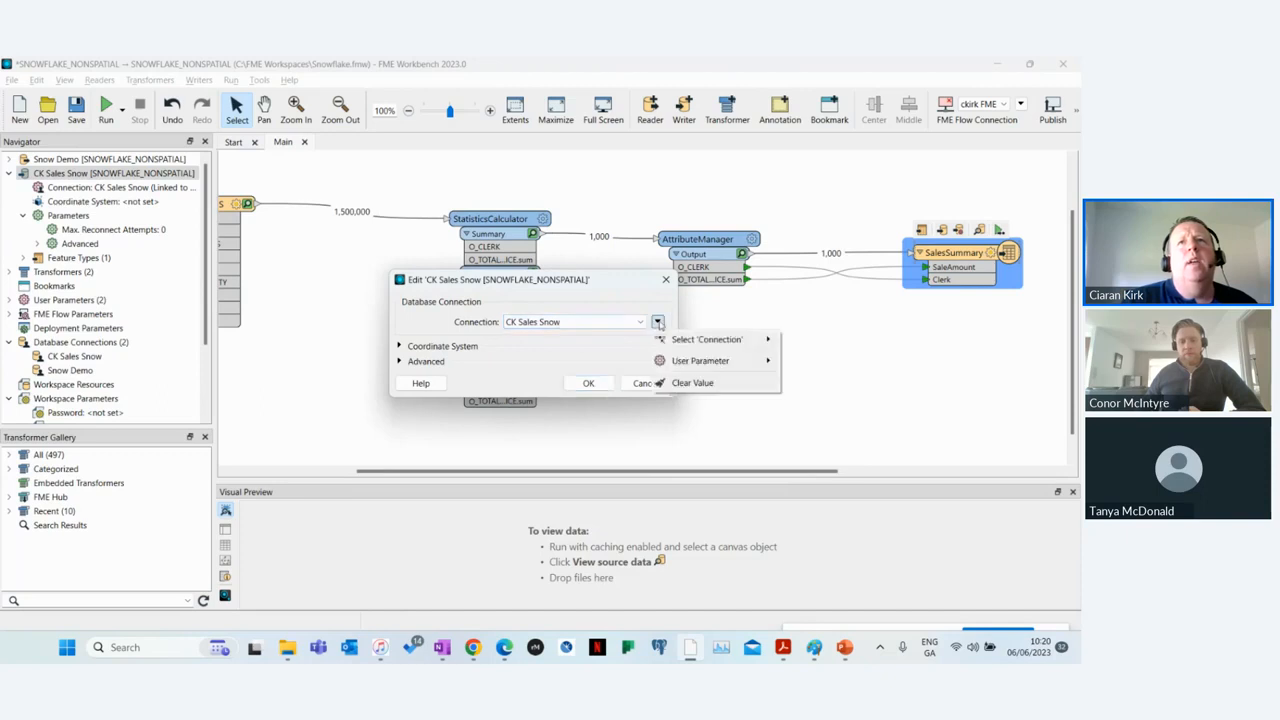
{"action": "left_click", "coordinate": [403, 347]}
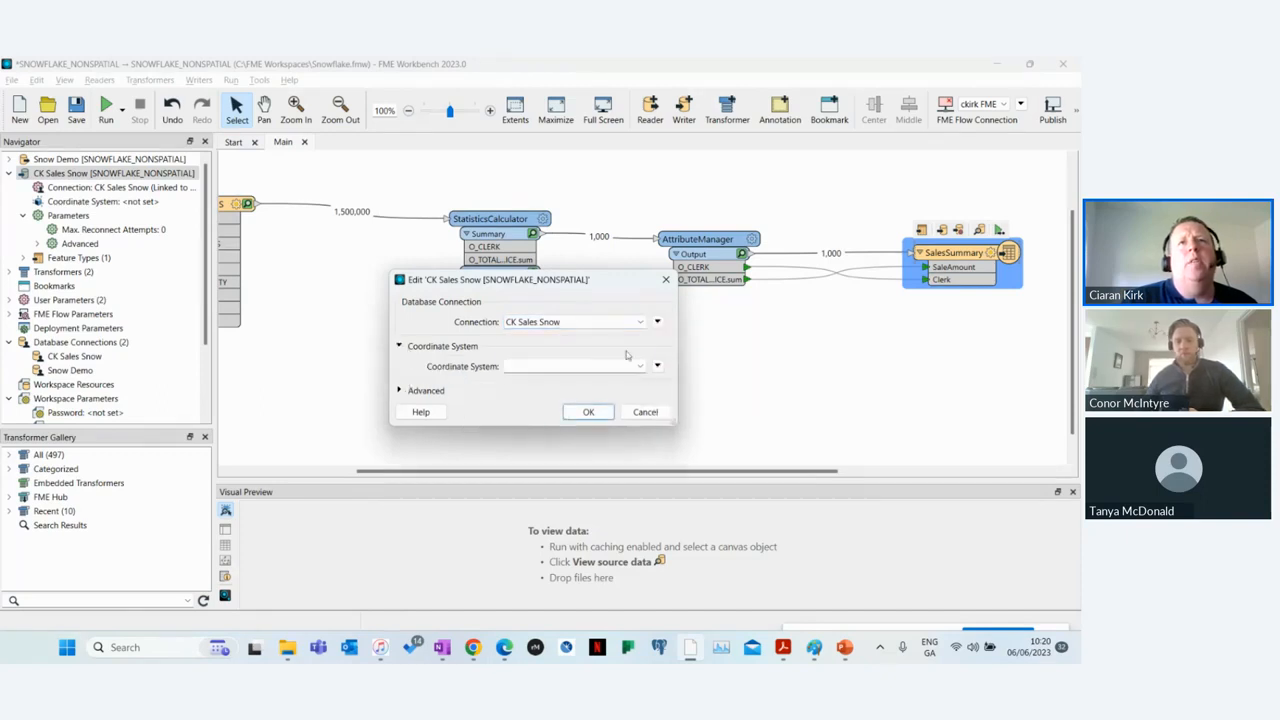
{"action": "left_click", "coordinate": [640, 323]}
{"action": "left_click", "coordinate": [645, 412]}
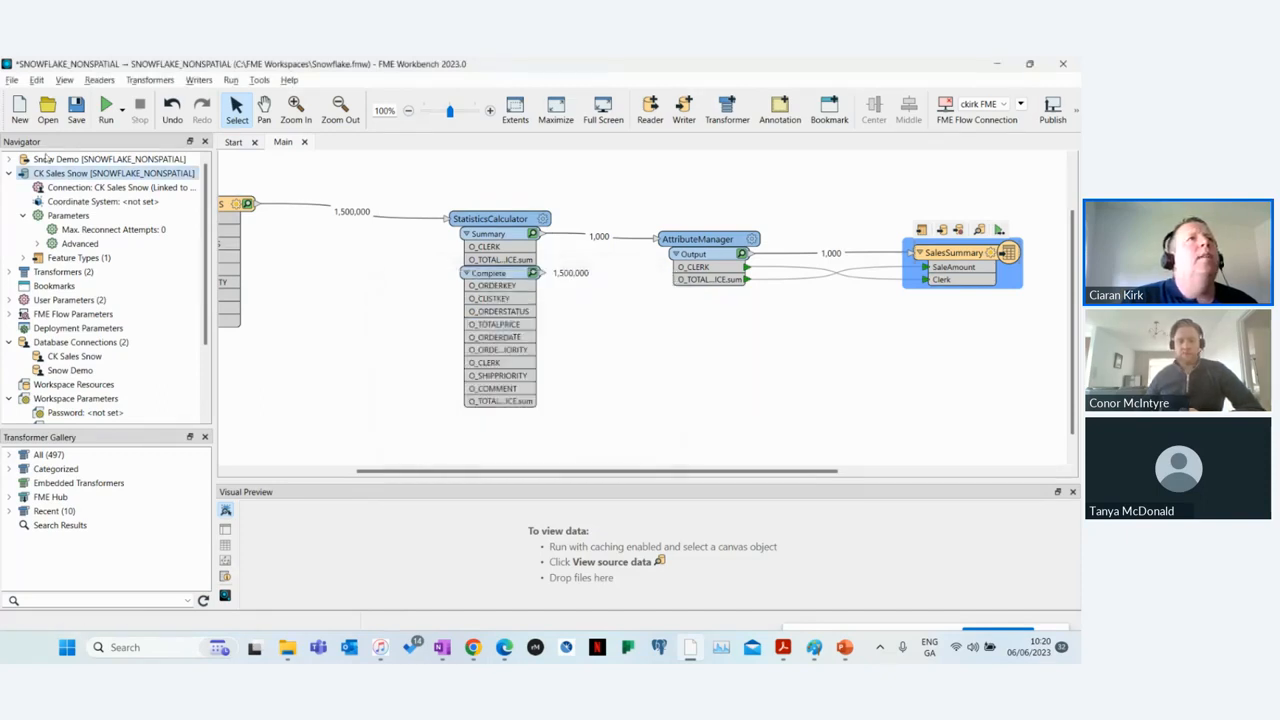
{"action": "right_click", "coordinate": [104, 176]}
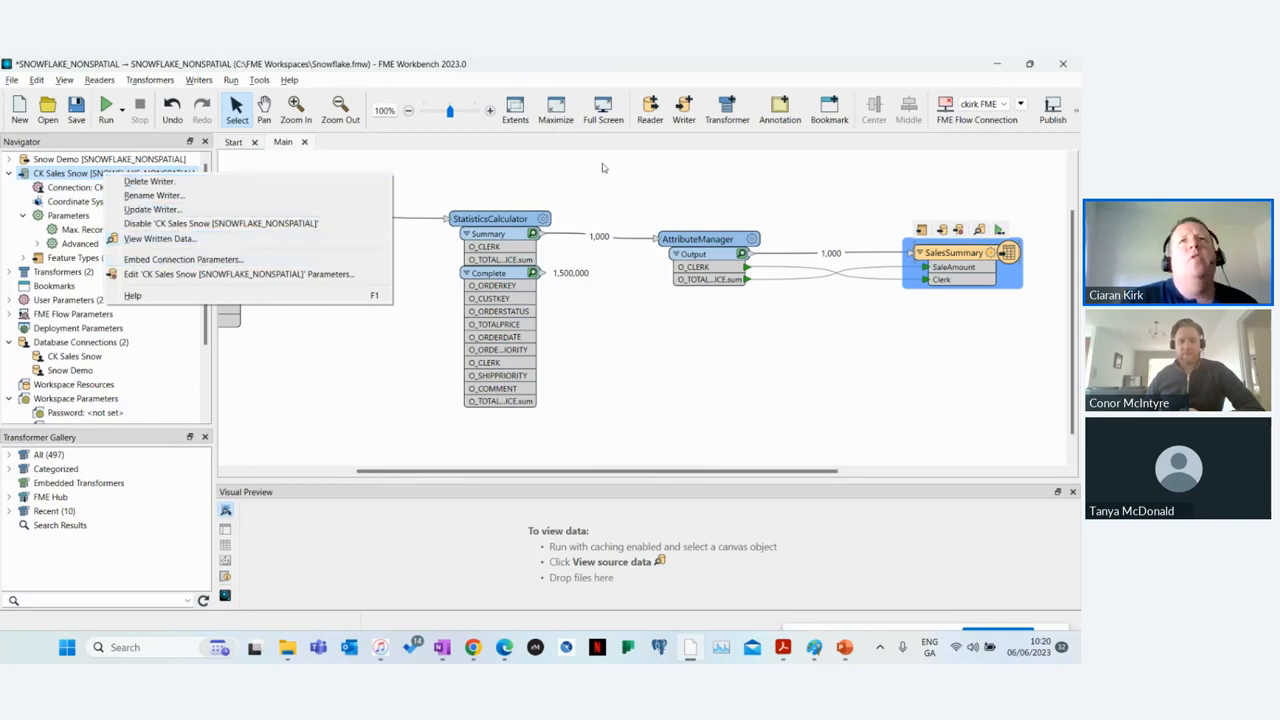
{"action": "left_click", "coordinate": [165, 240]}
Step: Start adding a Snowflake Non-Spatial writer and open the form for a new database connection
{"action": "left_click", "coordinate": [686, 110]}
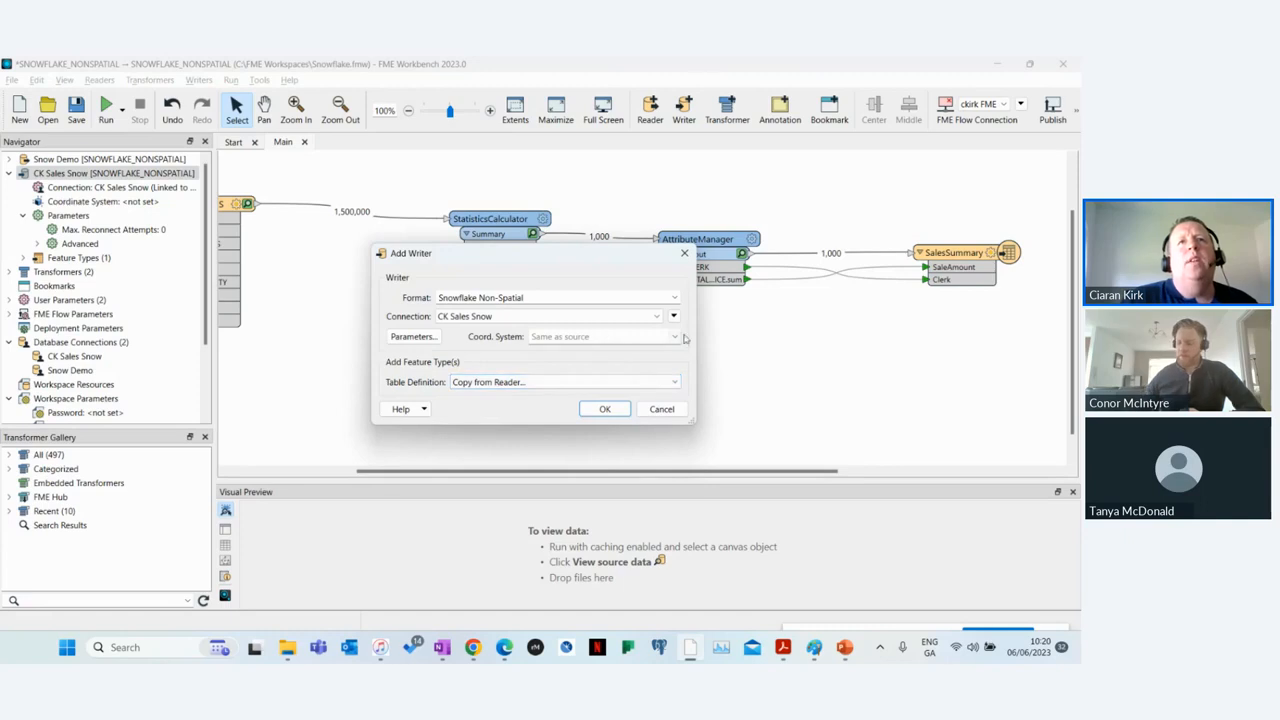
{"action": "left_click", "coordinate": [603, 317]}
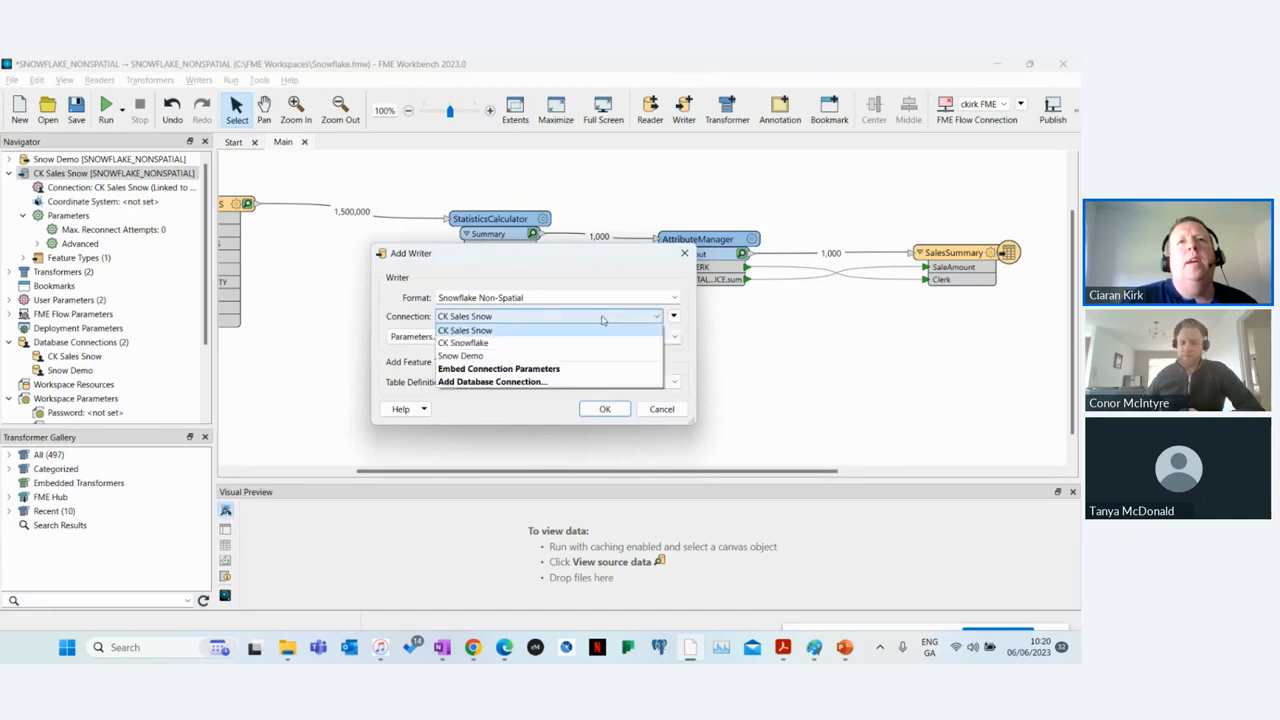
{"action": "left_click", "coordinate": [493, 382]}
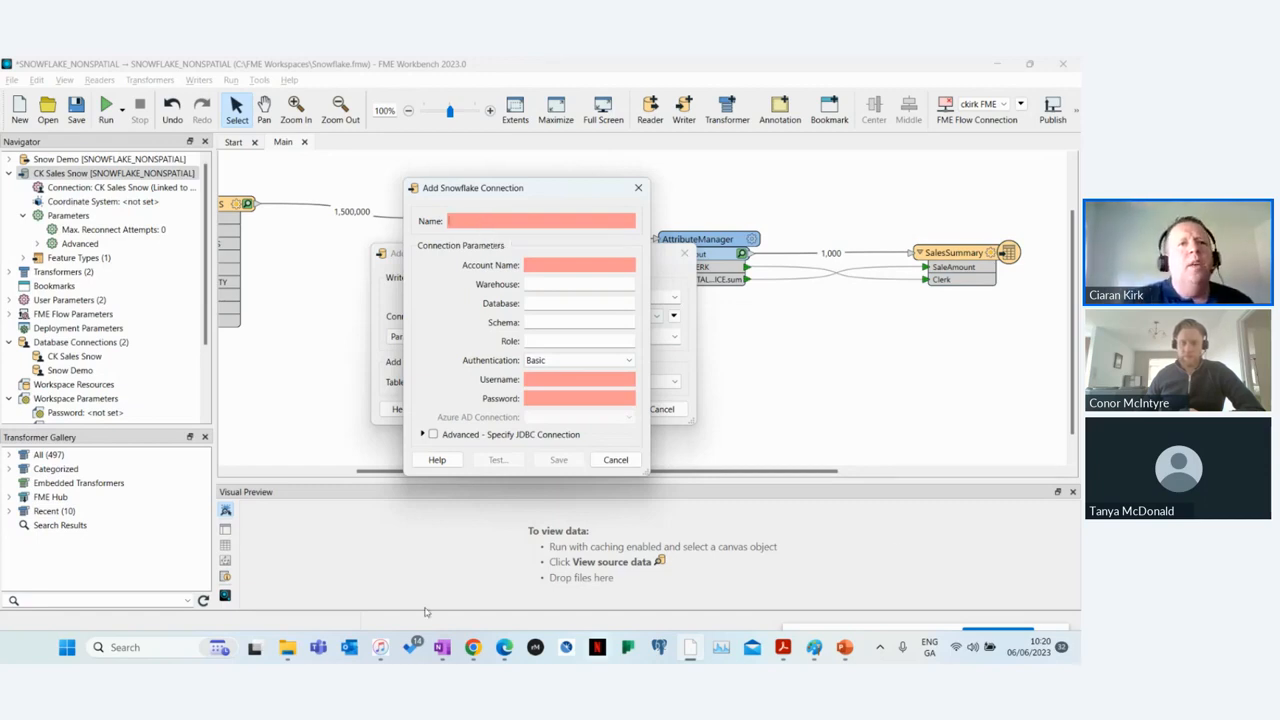
Step: Switch to the Snowflake Warehouses page in the browser and examine the account part of its web address and the account details
{"action": "mouse_move", "coordinate": [504, 647]}
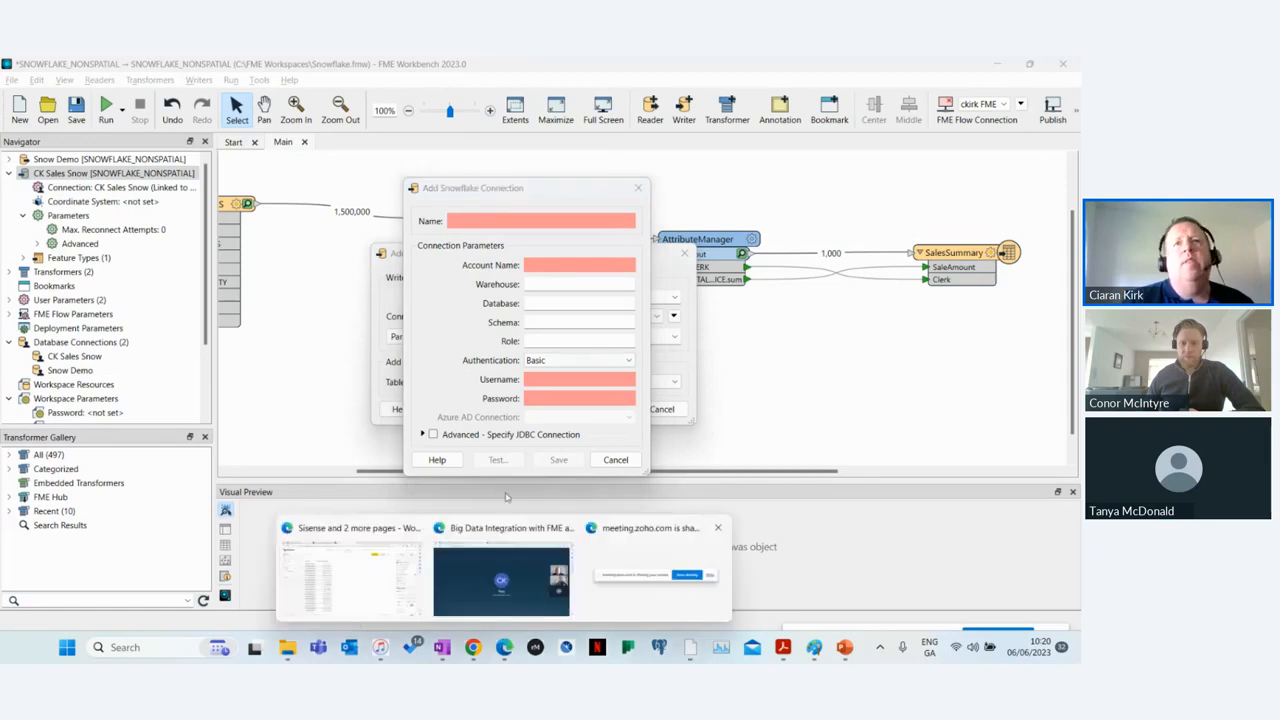
{"action": "left_click", "coordinate": [345, 575]}
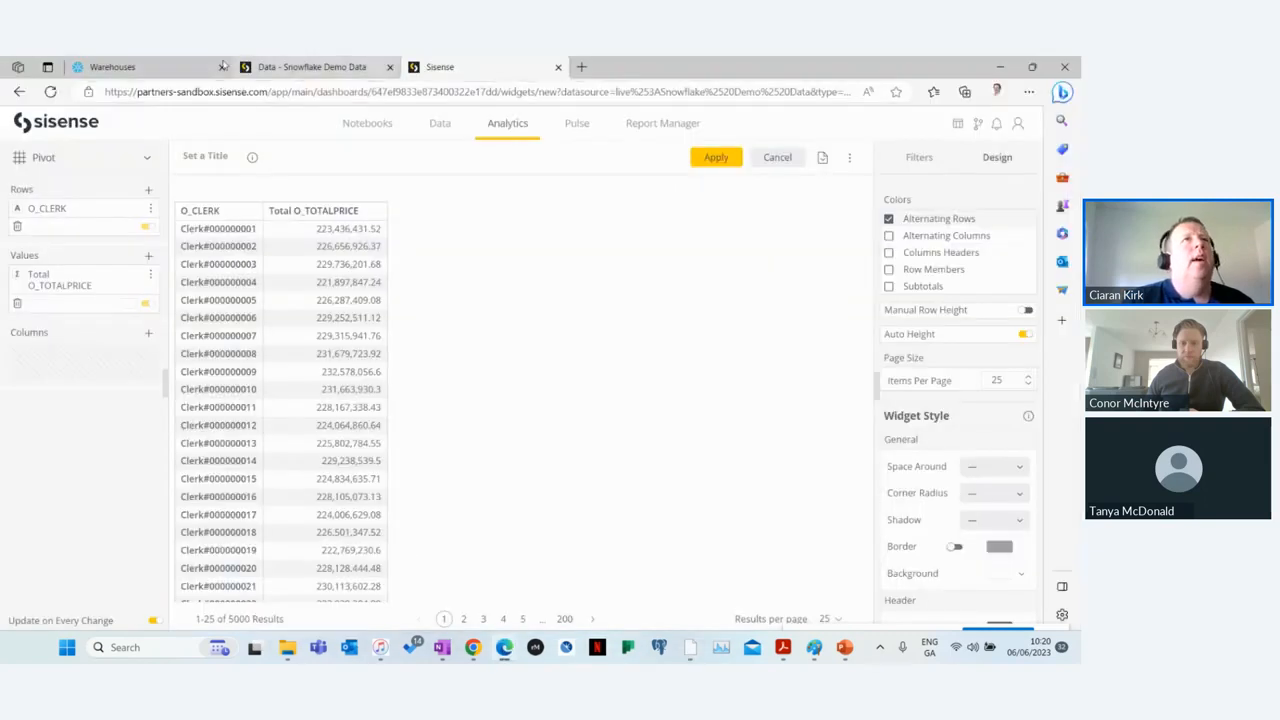
{"action": "left_click", "coordinate": [112, 67]}
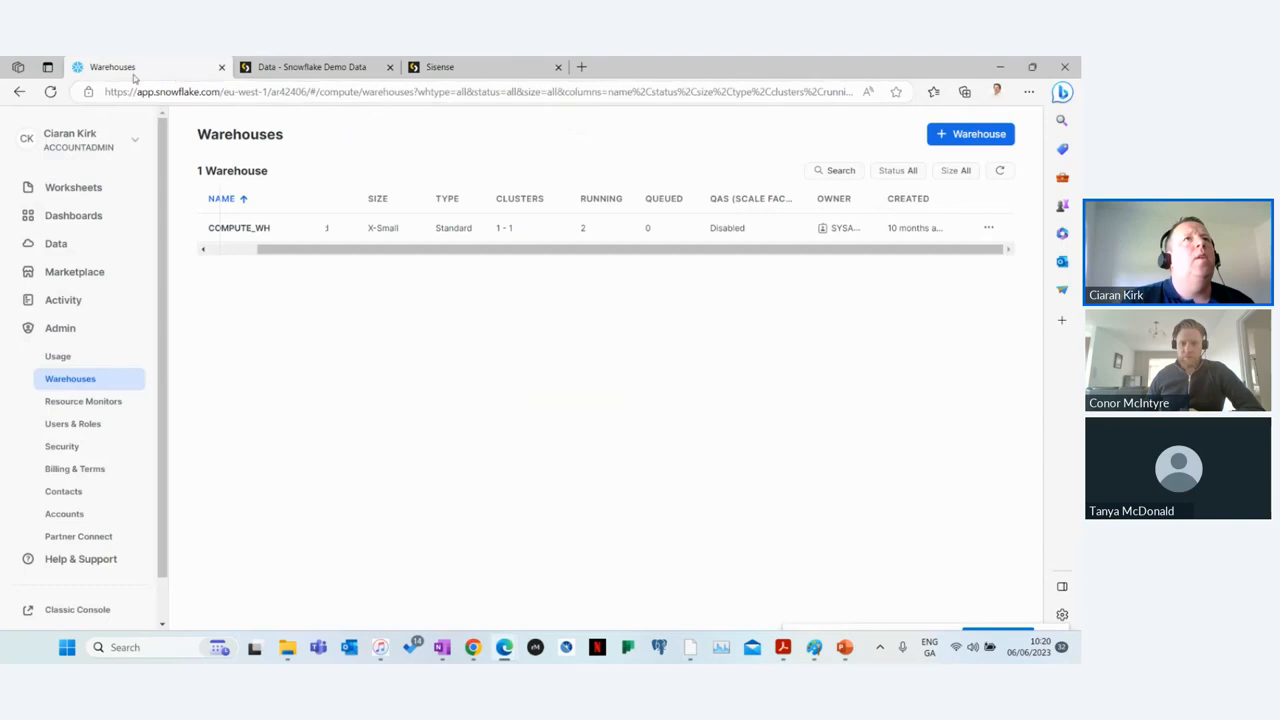
{"action": "left_click_drag", "start_coordinate": [307, 92], "coordinate": [172, 84]}
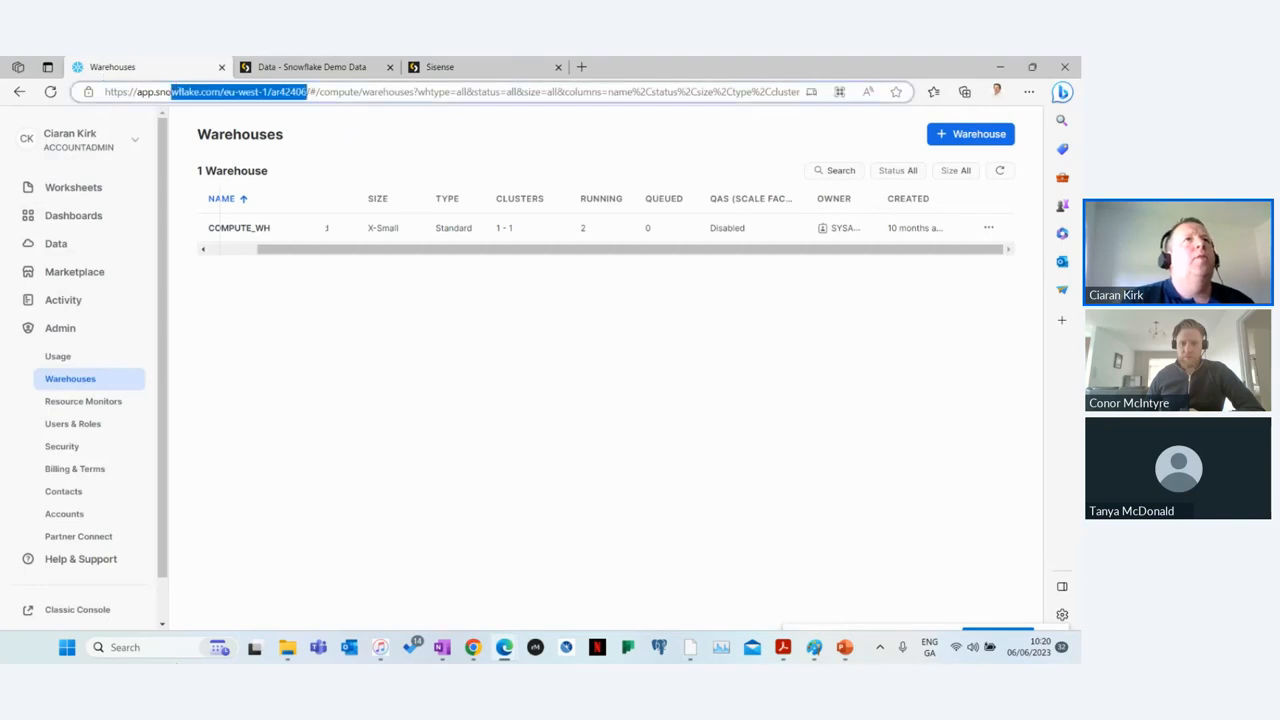
{"action": "left_click", "coordinate": [88, 145]}
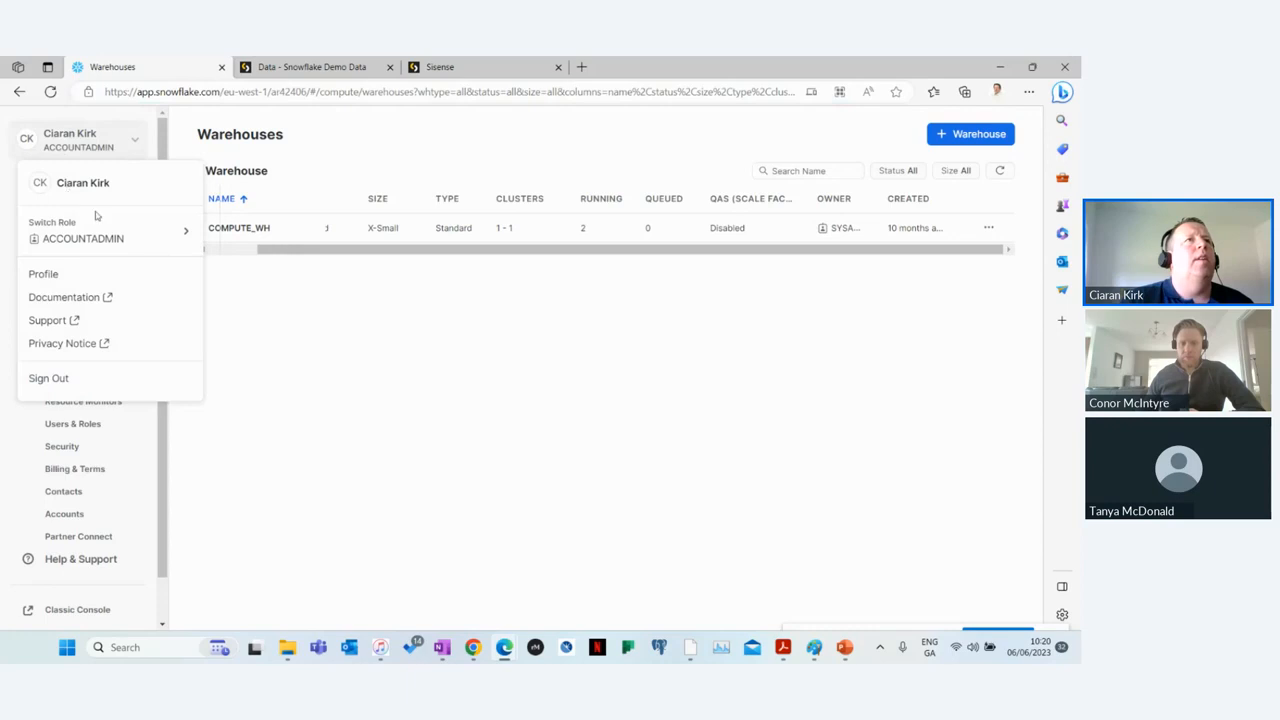
{"action": "left_click", "coordinate": [478, 554]}
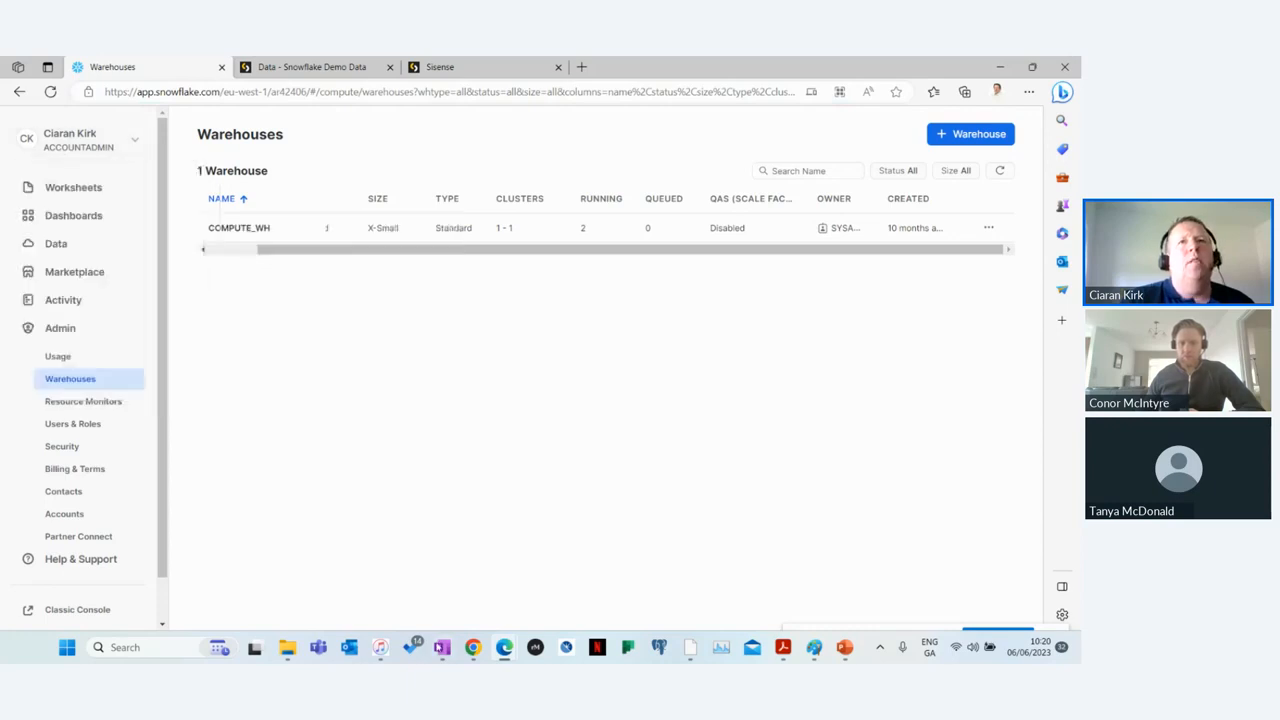
Step: Switch to FME Workbench and paste the Snowflake account URL into the new connection's name and account name
{"action": "left_click", "coordinate": [442, 648]}
{"action": "left_click_drag", "start_coordinate": [706, 77], "coordinate": [2, 77]}
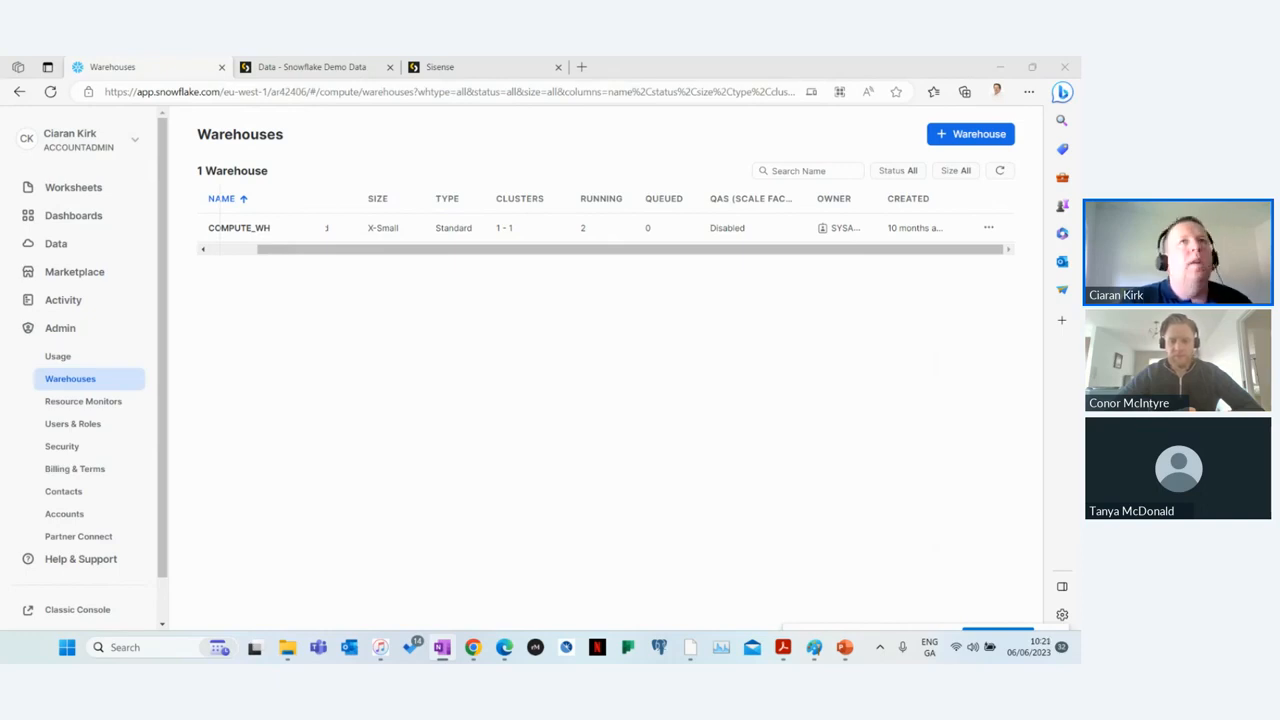
{"action": "key", "text": "alt+Tab"}
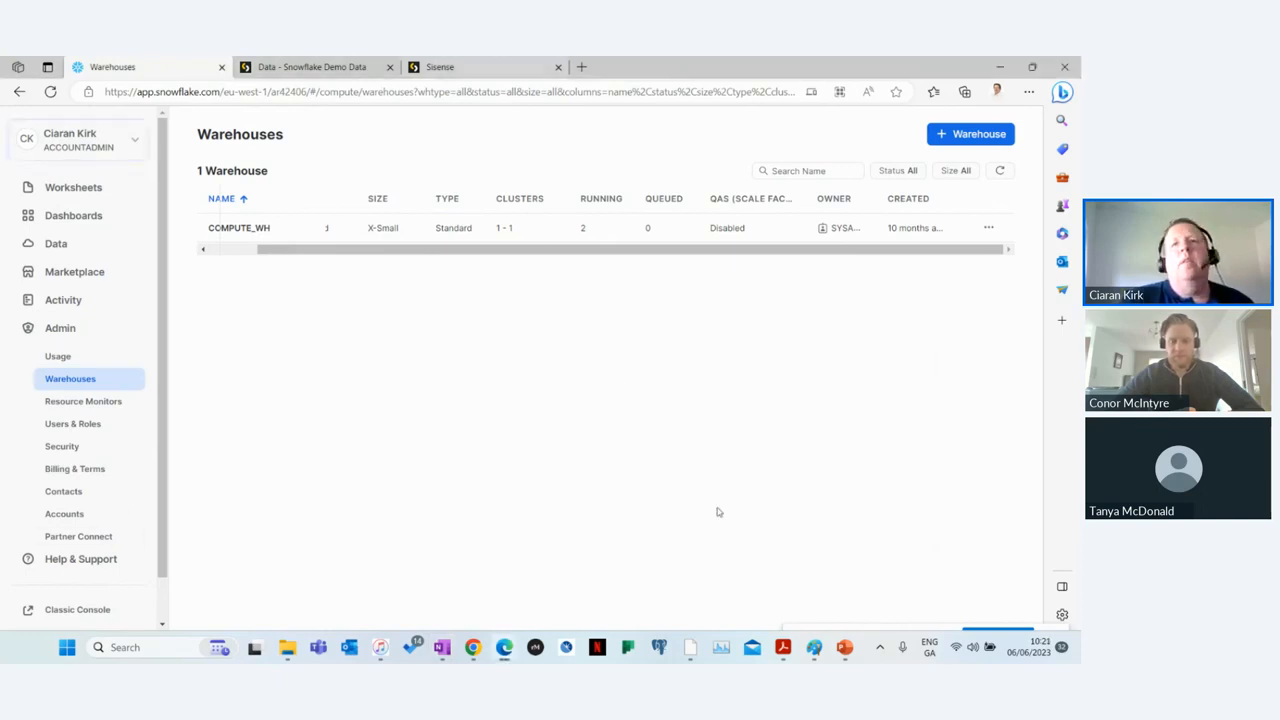
{"action": "left_click", "coordinate": [690, 648]}
{"action": "left_click", "coordinate": [534, 223]}
{"action": "type", "text": "https://AR42406.eu-west-1.snowflakecomputing.com/"}
{"action": "key", "text": "Home"}
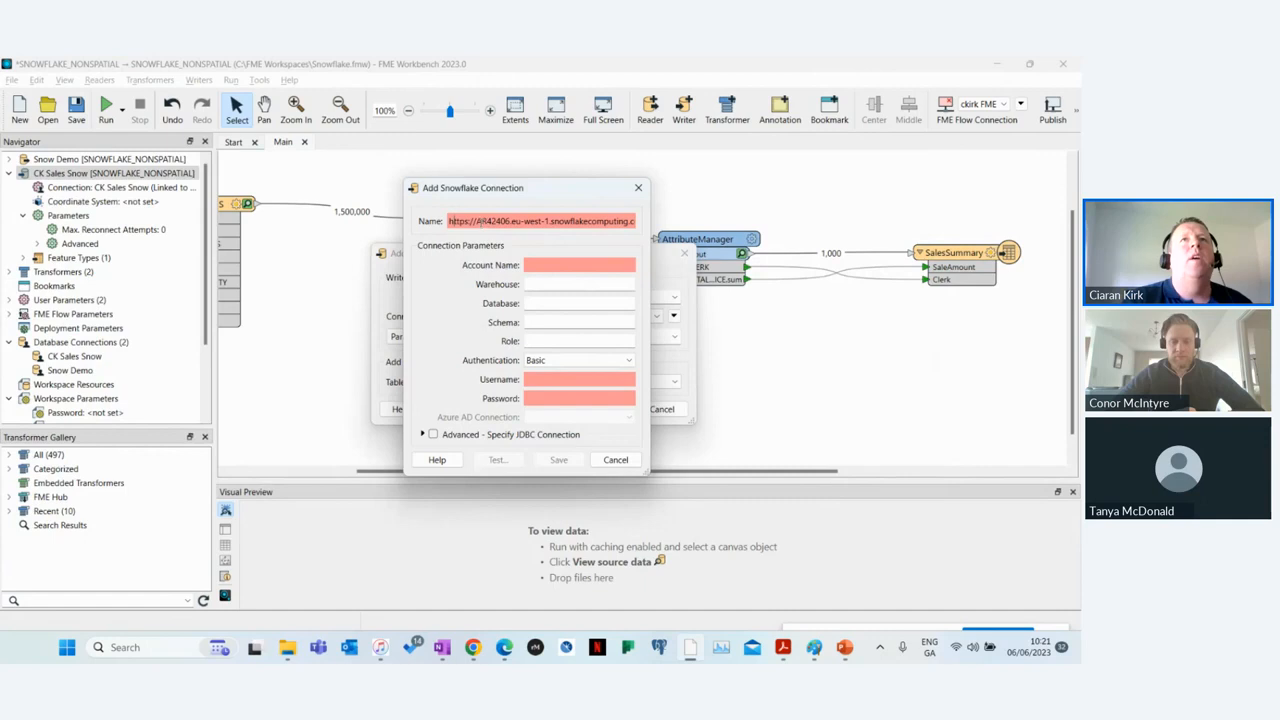
{"action": "left_click_drag", "start_coordinate": [477, 221], "coordinate": [511, 221]}
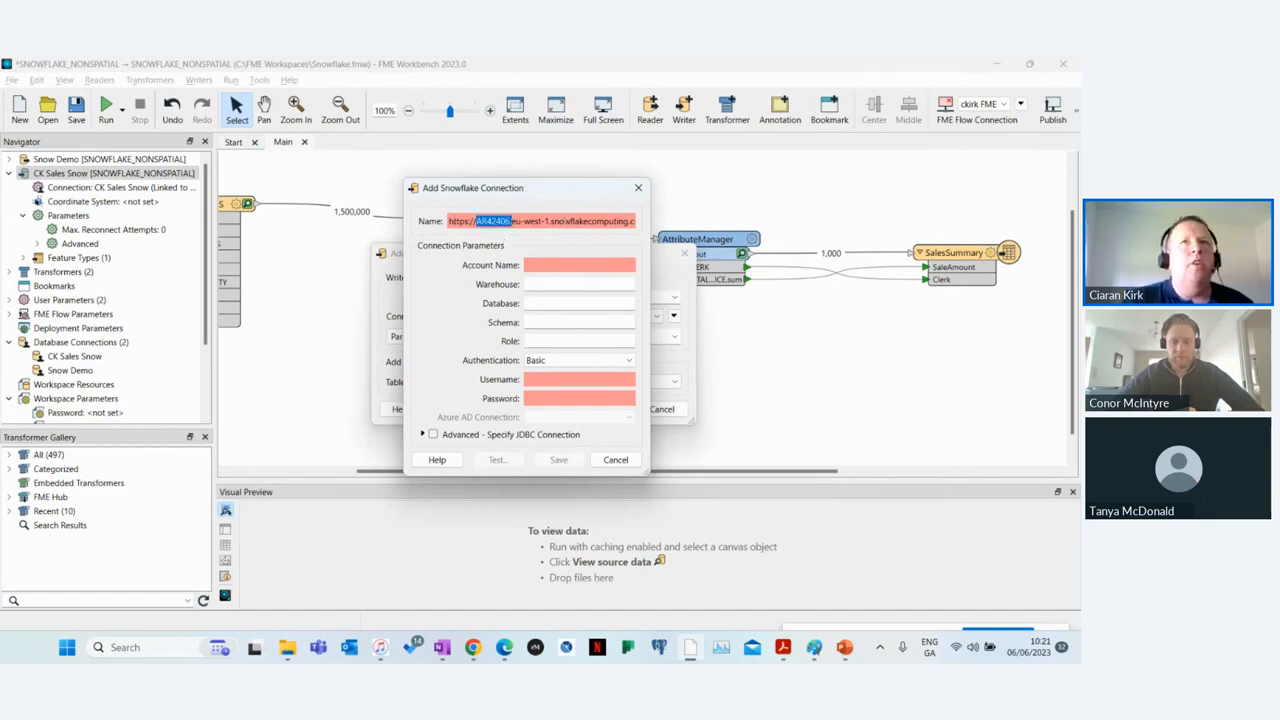
{"action": "left_click", "coordinate": [560, 269]}
{"action": "key", "text": "ctrl+v"}
Step: Rename the new Snowflake connection CK1 and cancel both the connection form and the writer being added
{"action": "double_click", "coordinate": [568, 221]}
{"action": "key", "text": "Home"}
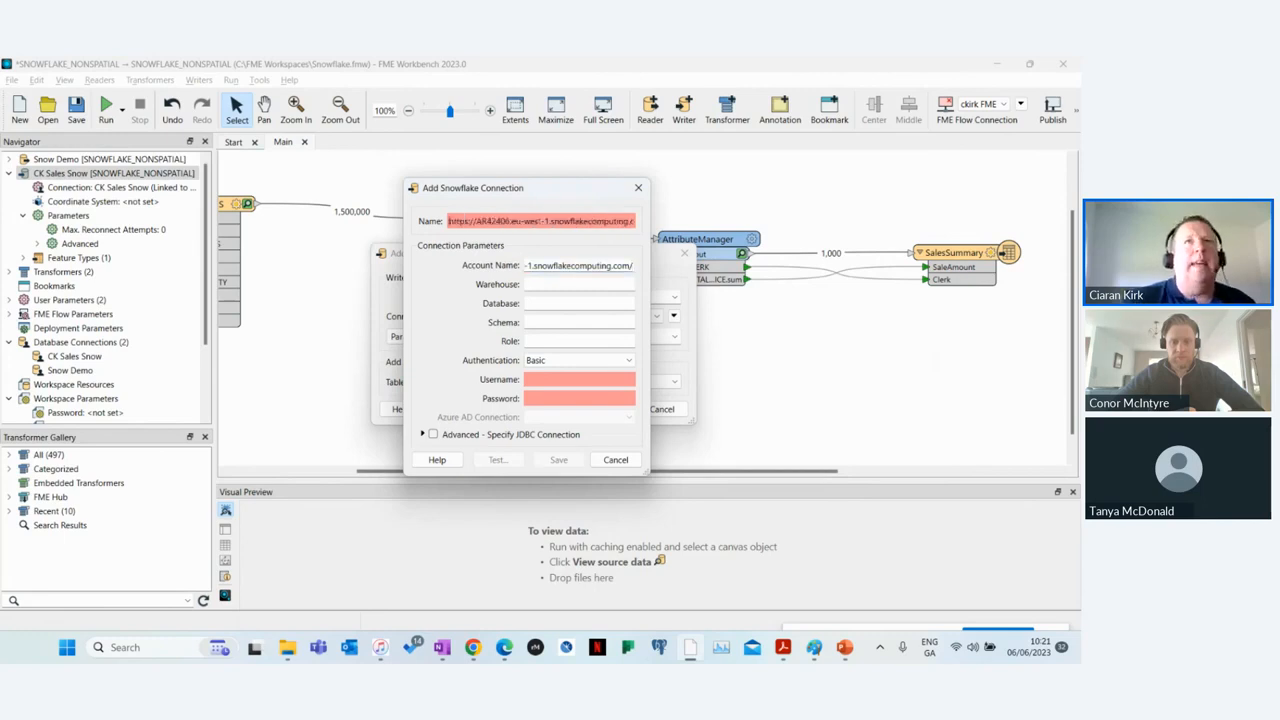
{"action": "key", "text": "ctrl+shift+Right"}
{"action": "key", "text": "ctrl+shift+Right"}
{"action": "key", "text": "ctrl+shift+Right"}
{"action": "key", "text": "ctrl+shift+Right"}
{"action": "key", "text": "ctrl+shift+Right"}
{"action": "key", "text": "ctrl+shift+Right"}
{"action": "key", "text": "shift+End"}
{"action": "type", "text": "CK1"}
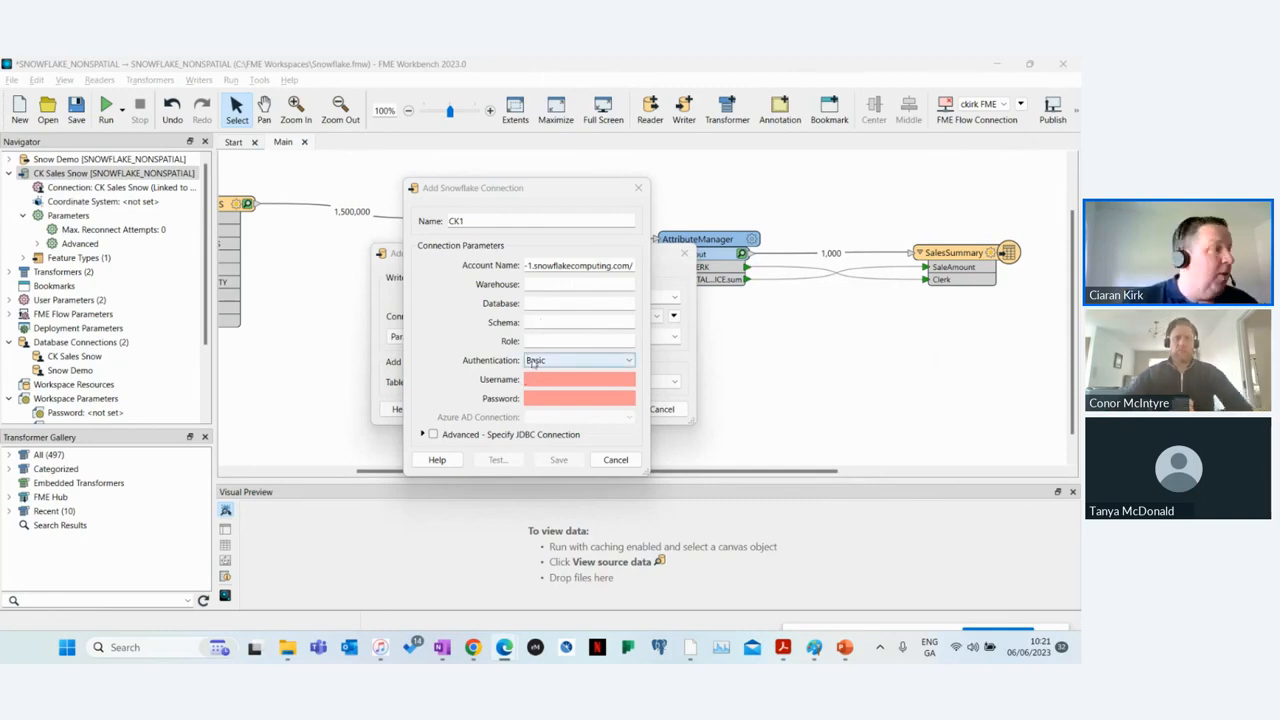
{"action": "left_click", "coordinate": [615, 459]}
{"action": "left_click", "coordinate": [662, 409]}
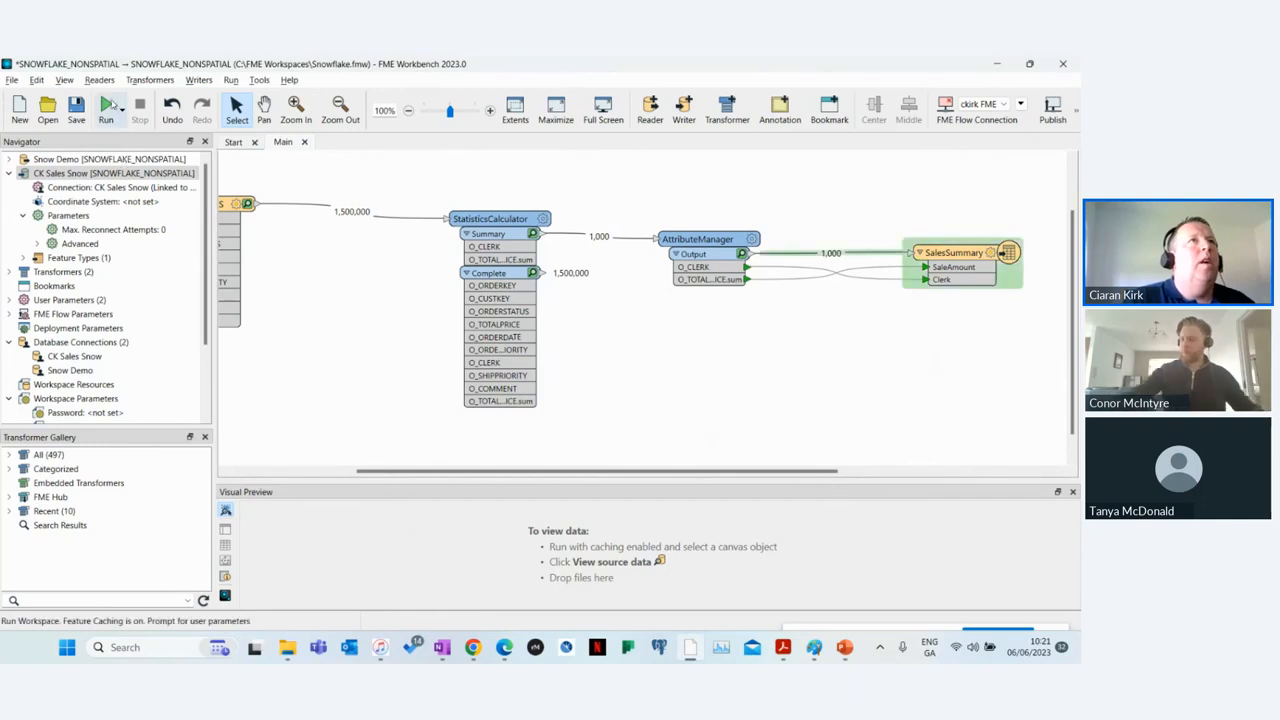
Step: Run the workspace with the CK Sales Snow and Snow Demo connections, resizing the Translation Log to follow the run
{"action": "left_click", "coordinate": [122, 110]}
{"action": "left_click", "coordinate": [182, 155]}
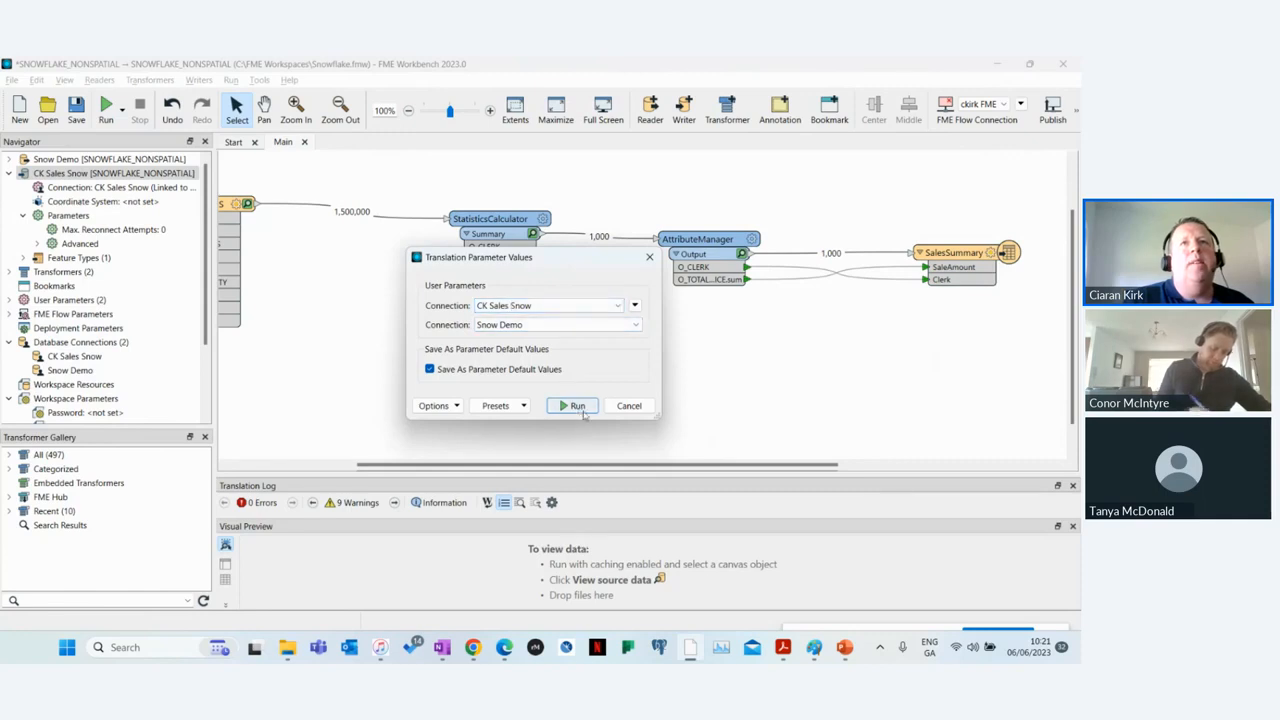
{"action": "left_click", "coordinate": [578, 406]}
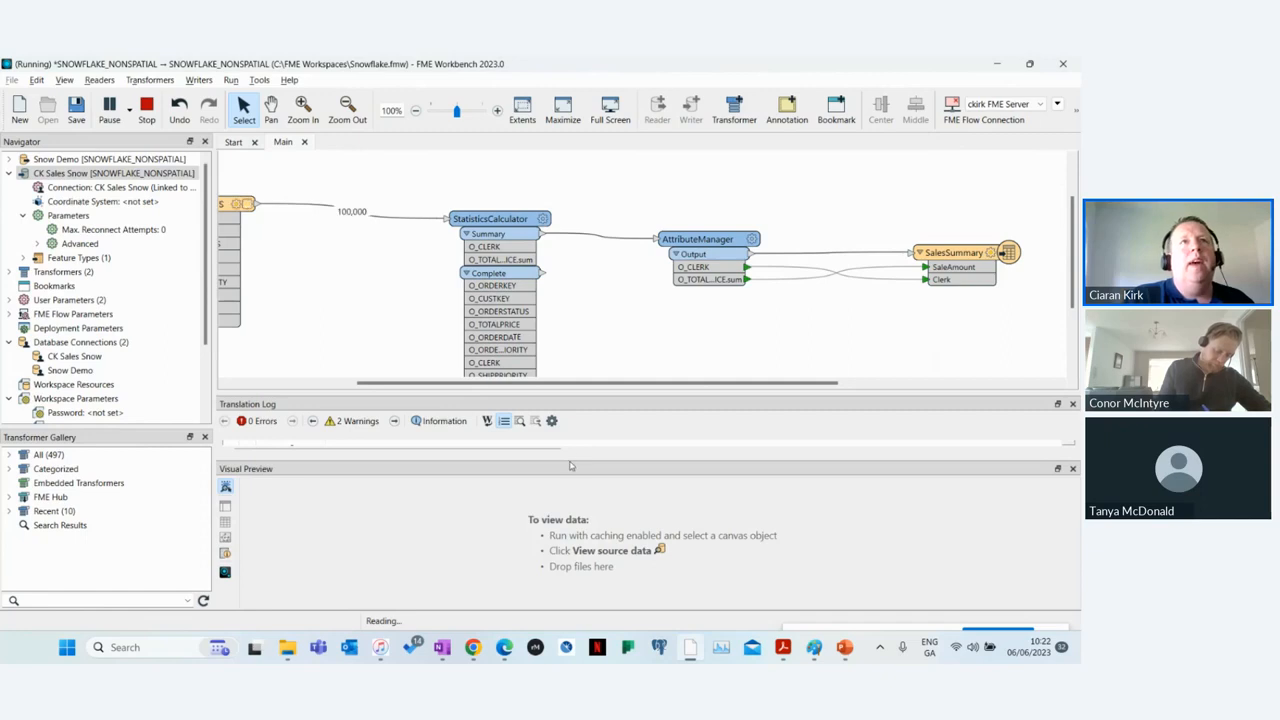
{"action": "left_click_drag", "start_coordinate": [569, 459], "coordinate": [562, 518]}
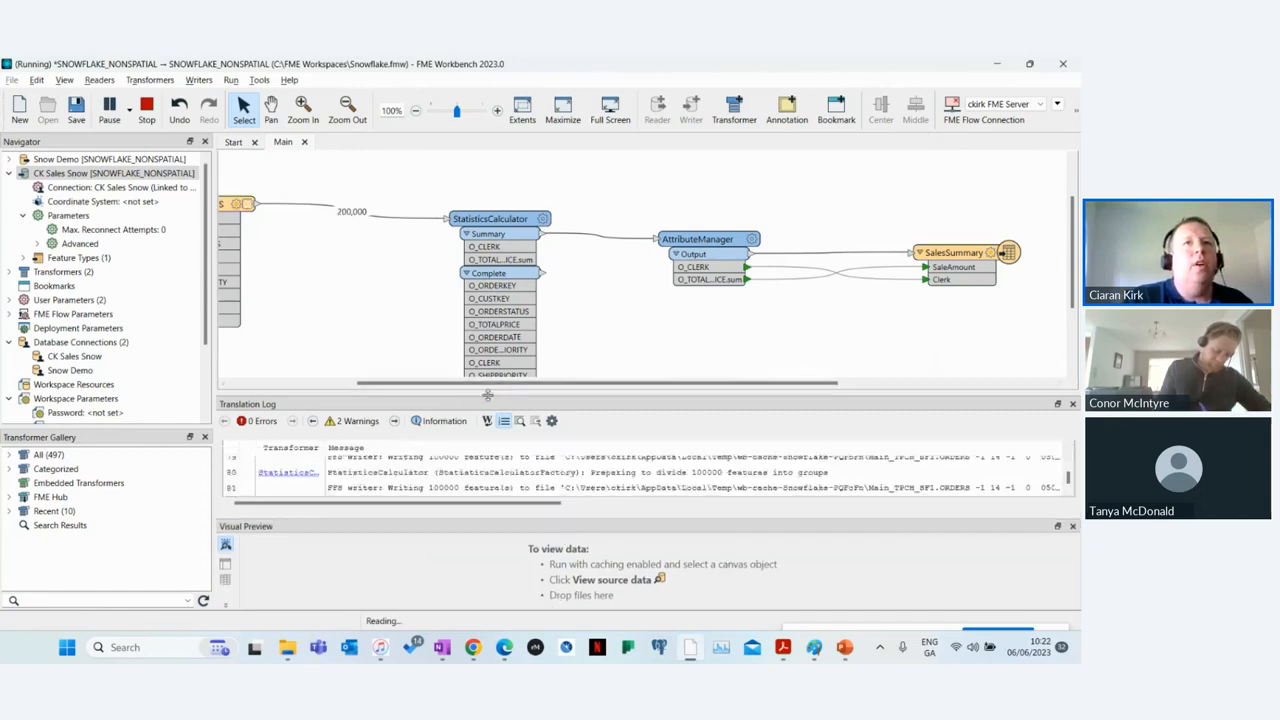
{"action": "left_click_drag", "start_coordinate": [488, 395], "coordinate": [490, 299]}
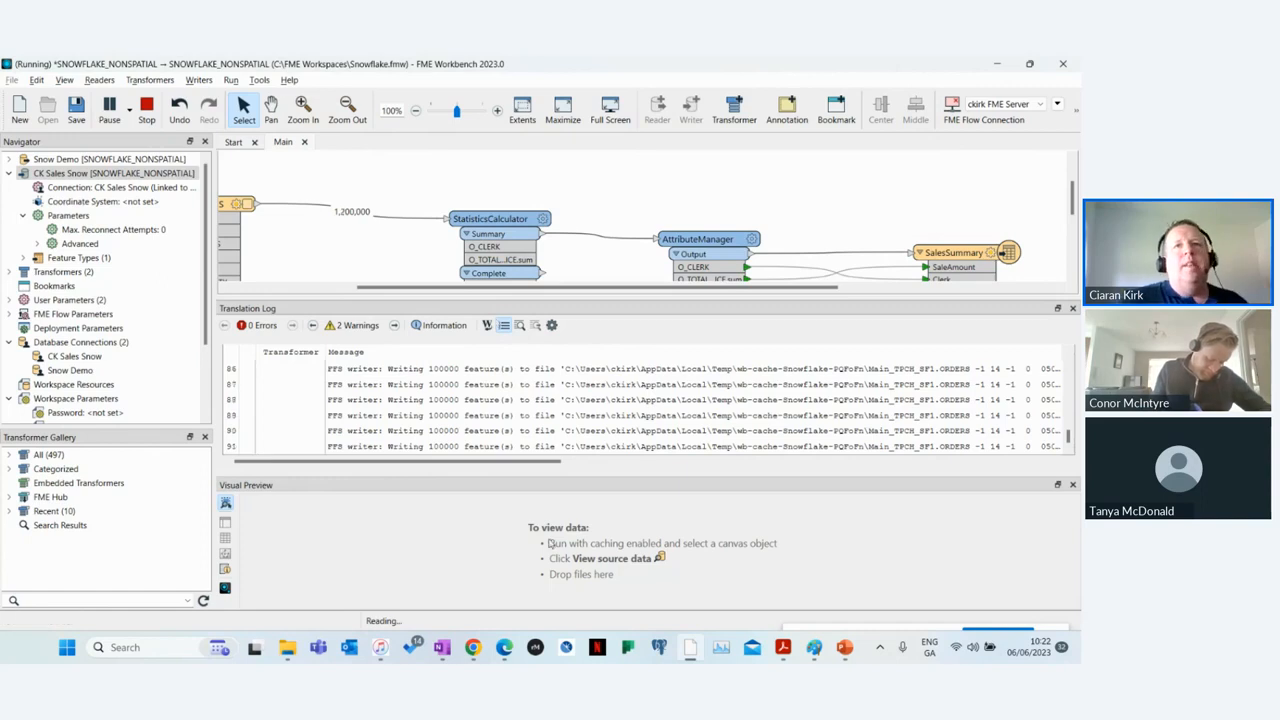
{"action": "left_click_drag", "start_coordinate": [580, 487], "coordinate": [575, 597]}
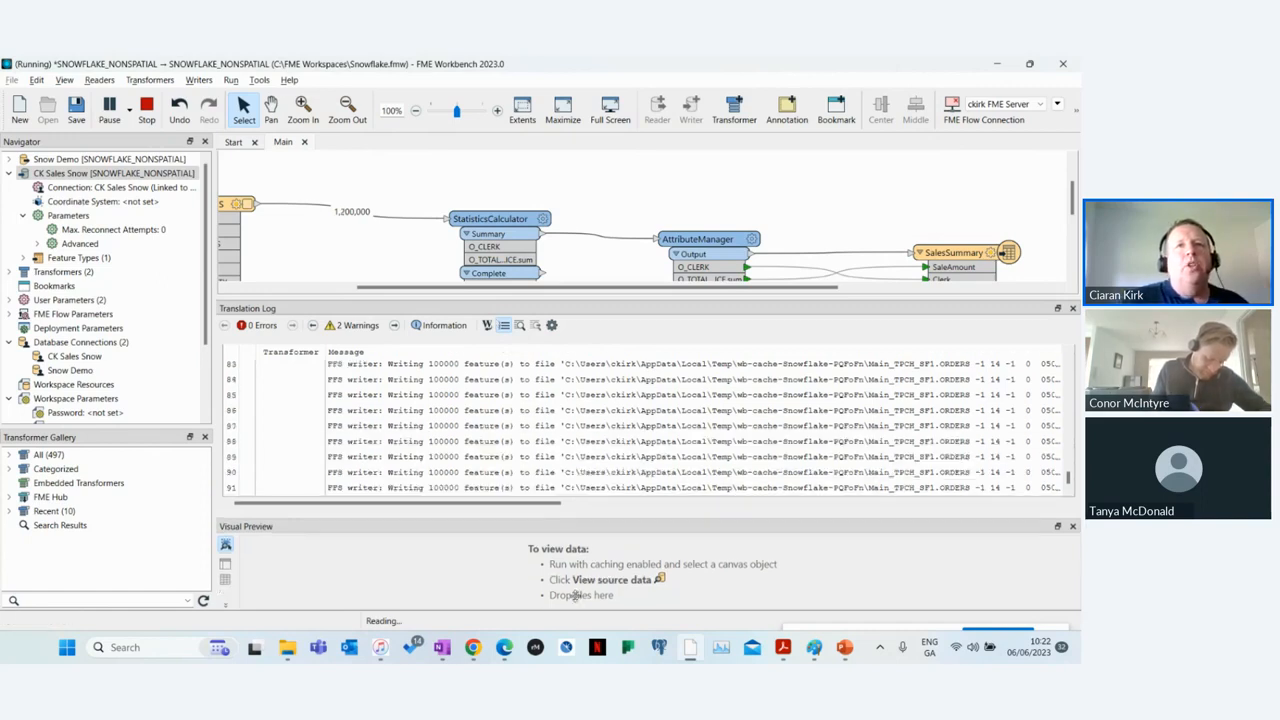
{"action": "left_click_drag", "start_coordinate": [582, 298], "coordinate": [574, 387]}
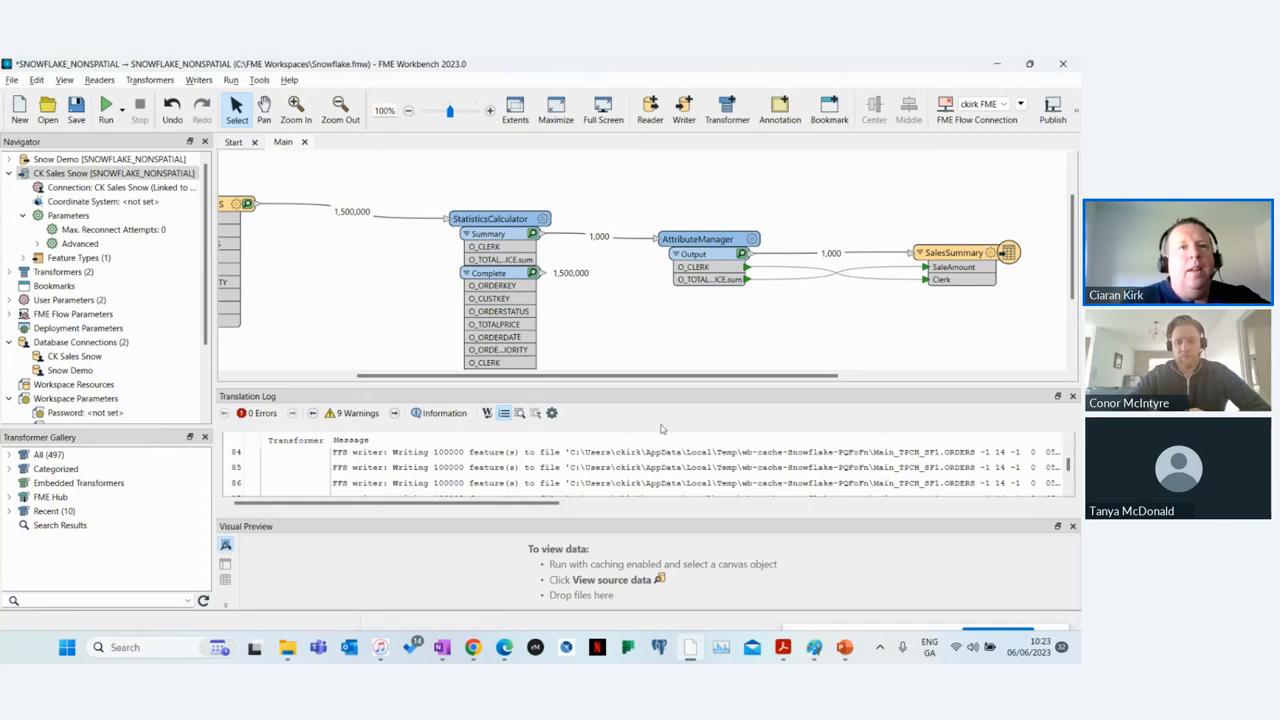
Step: Close the Translation Log and view the data written to SalesSummary with wider SaleAmount and Clerk columns
{"action": "left_click", "coordinate": [504, 647]}
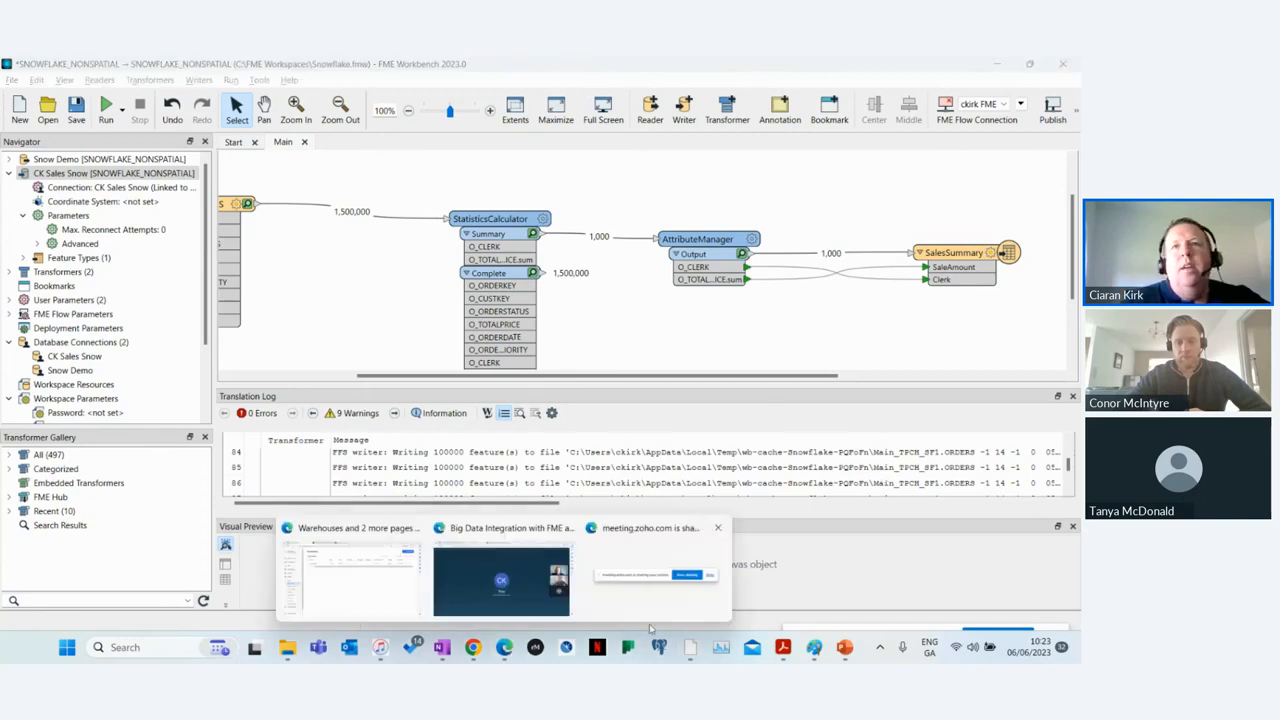
{"action": "left_click", "coordinate": [710, 456]}
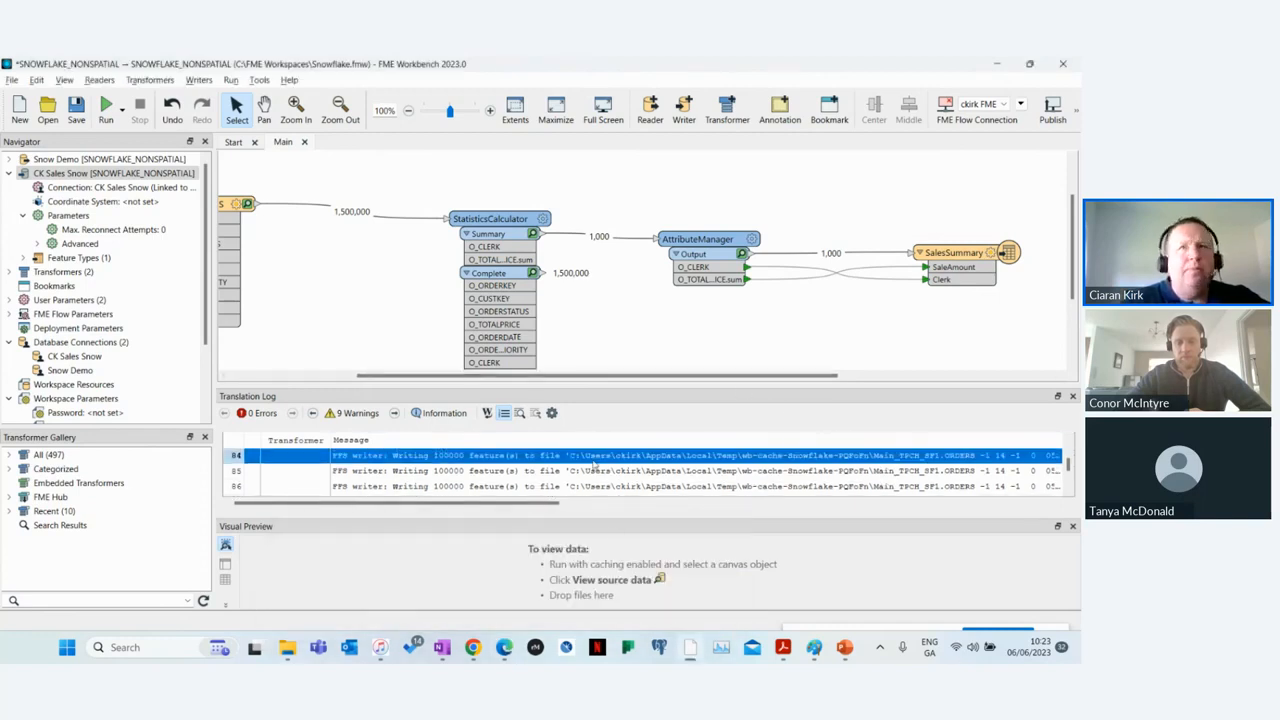
{"action": "left_click", "coordinate": [1072, 396]}
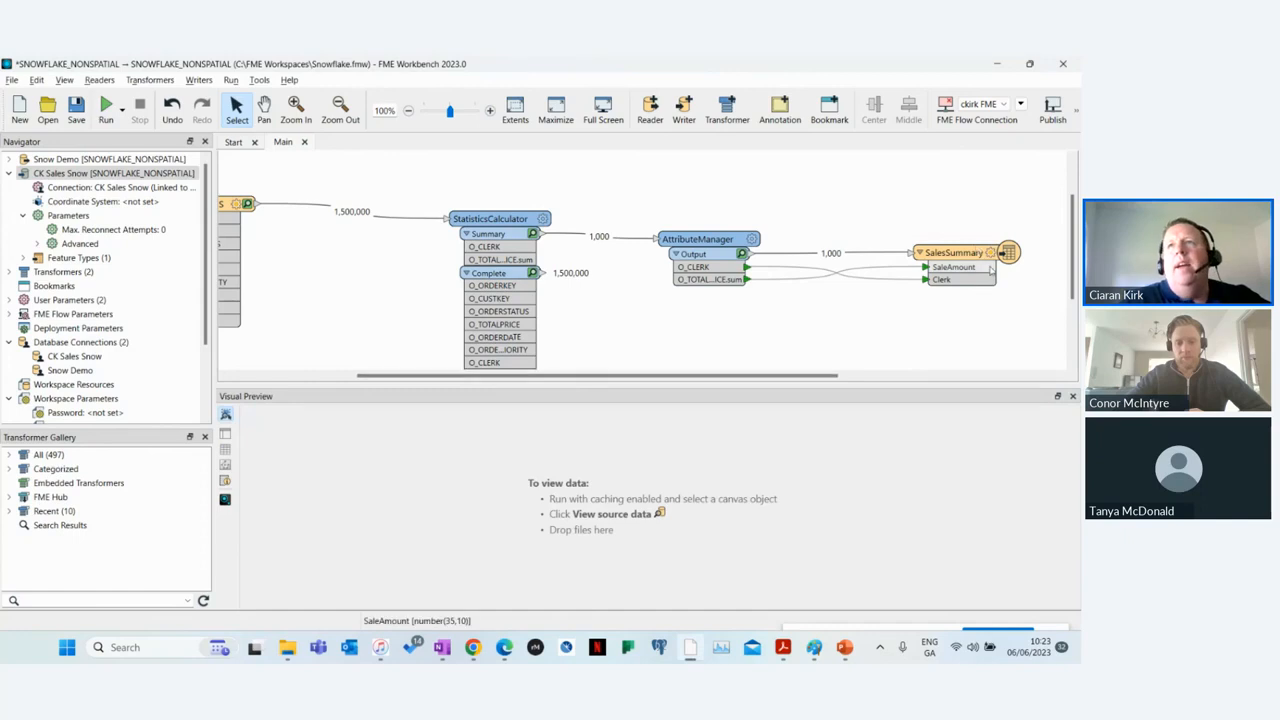
{"action": "left_click", "coordinate": [916, 250]}
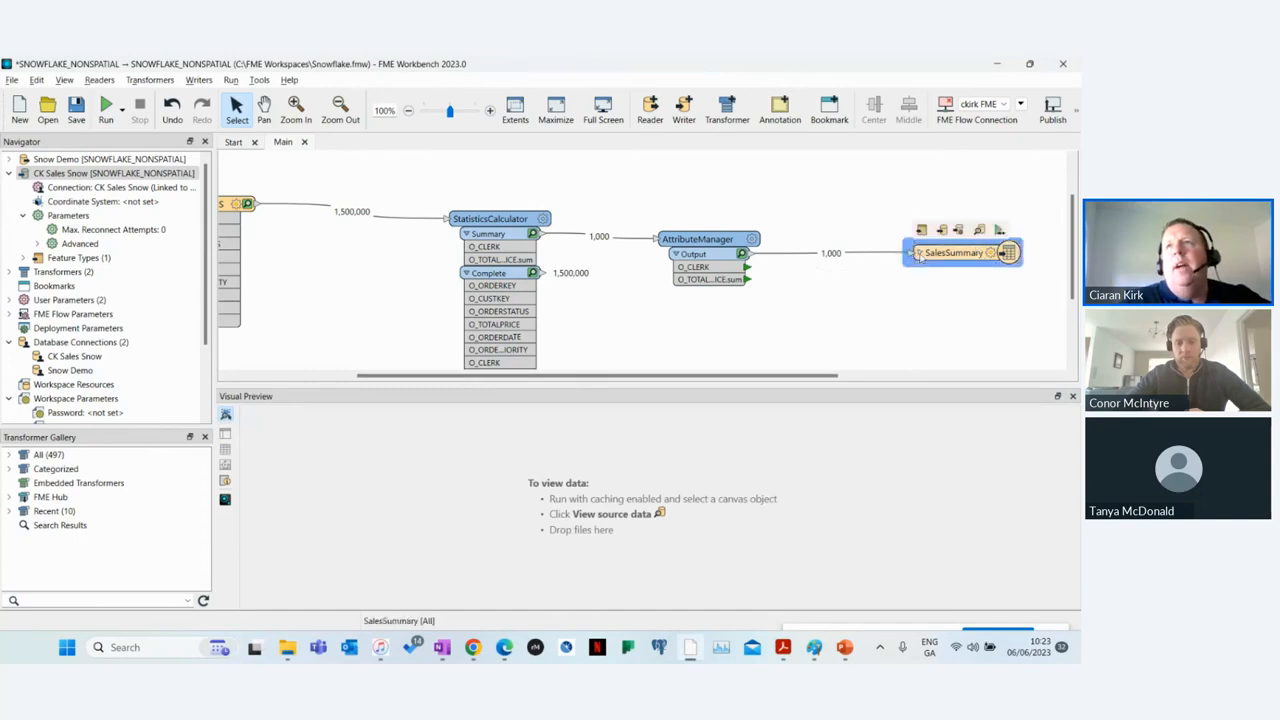
{"action": "left_click", "coordinate": [984, 232]}
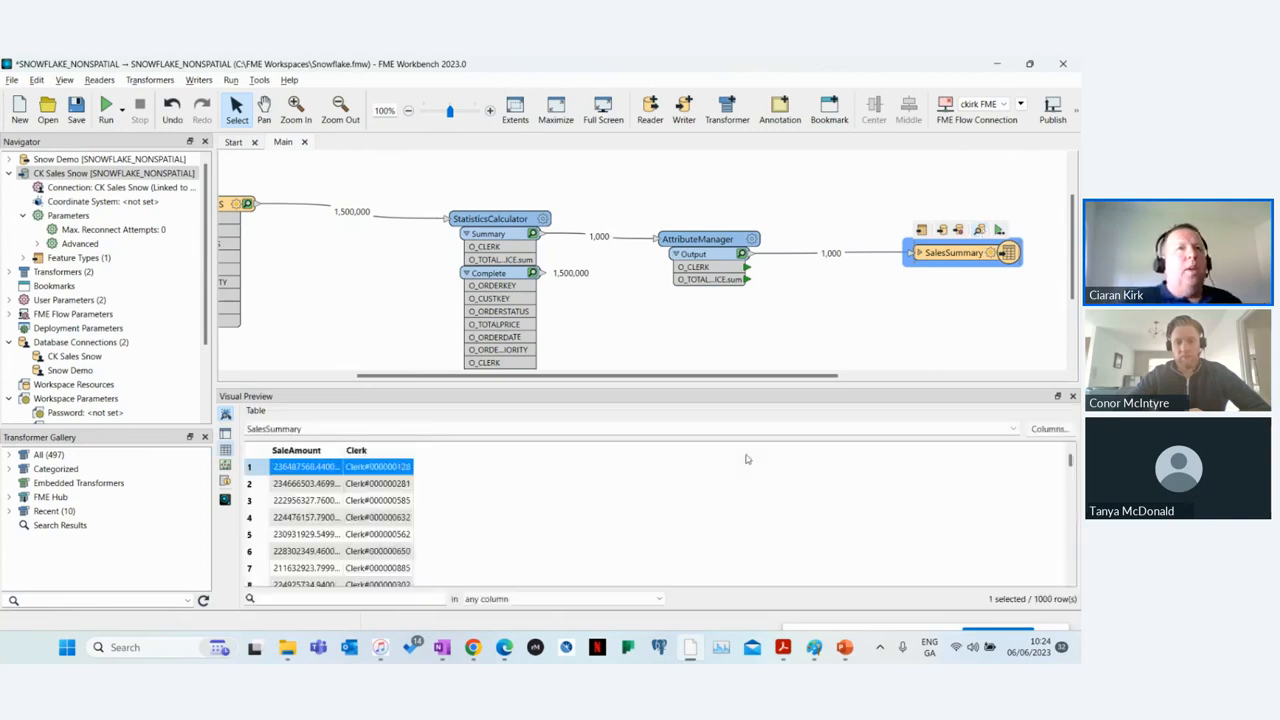
{"action": "double_click", "coordinate": [340, 450]}
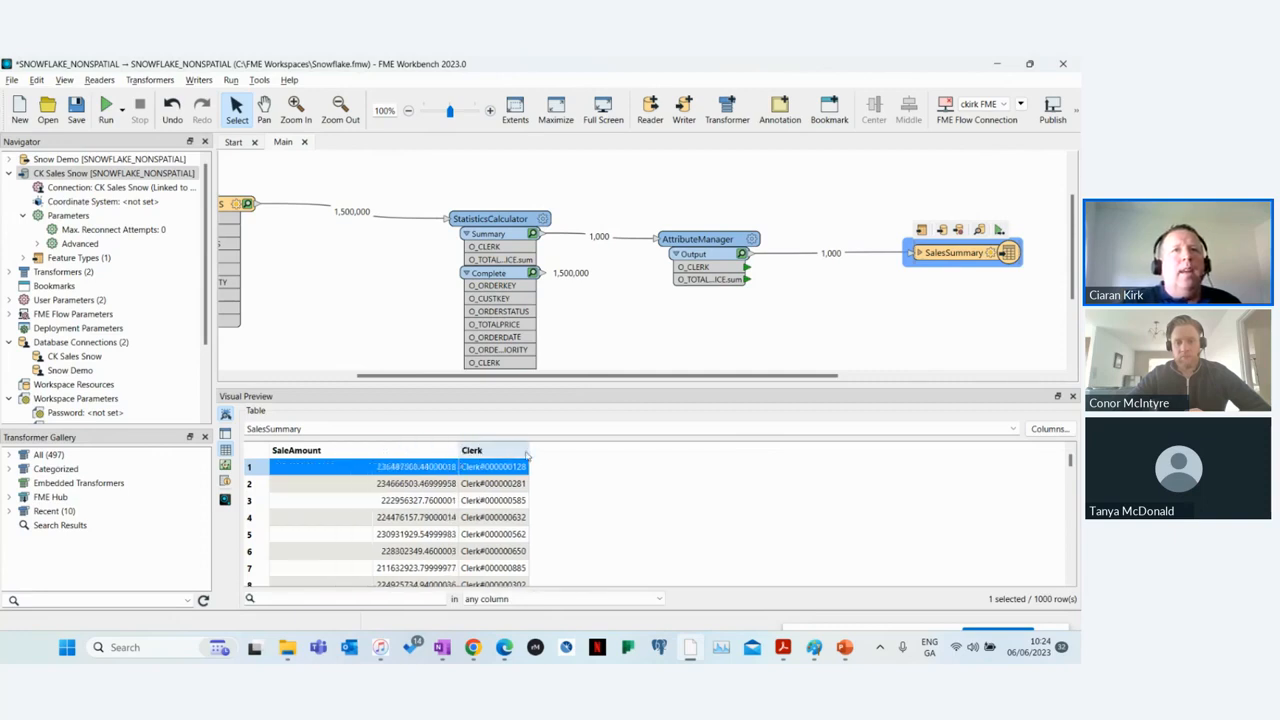
{"action": "left_click_drag", "start_coordinate": [527, 455], "coordinate": [658, 455]}
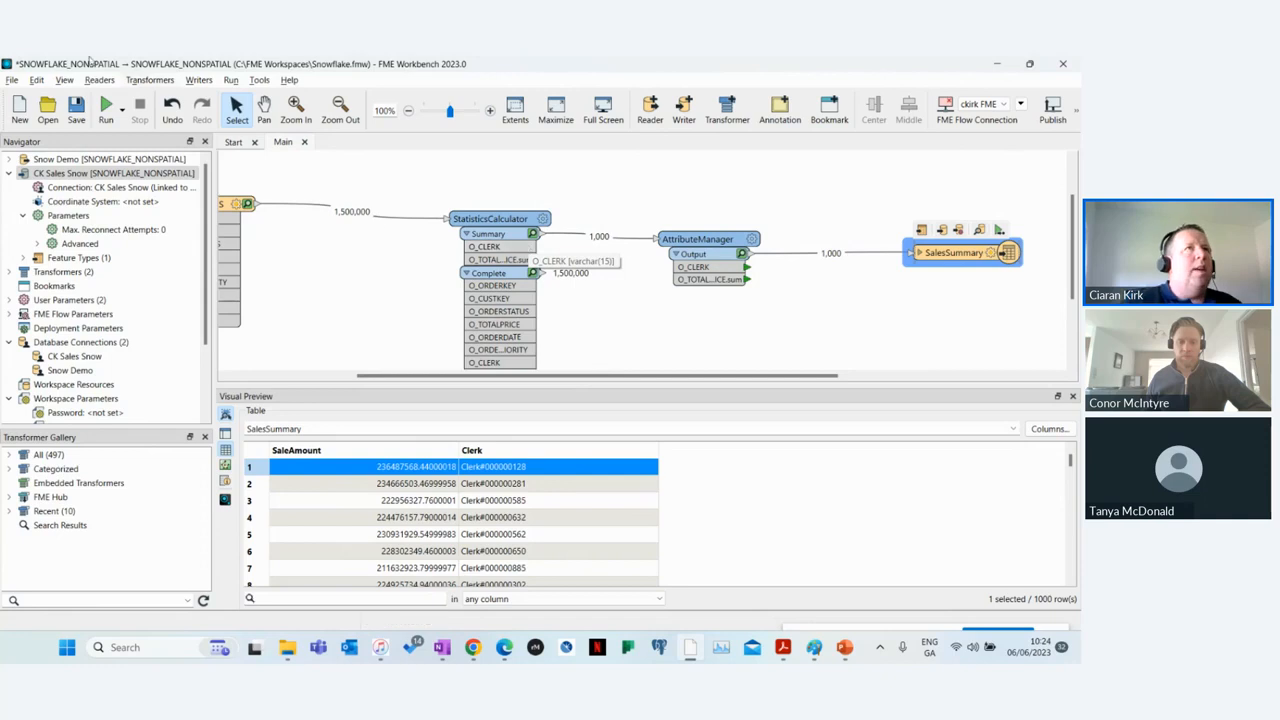
{"action": "left_click", "coordinate": [10, 80]}
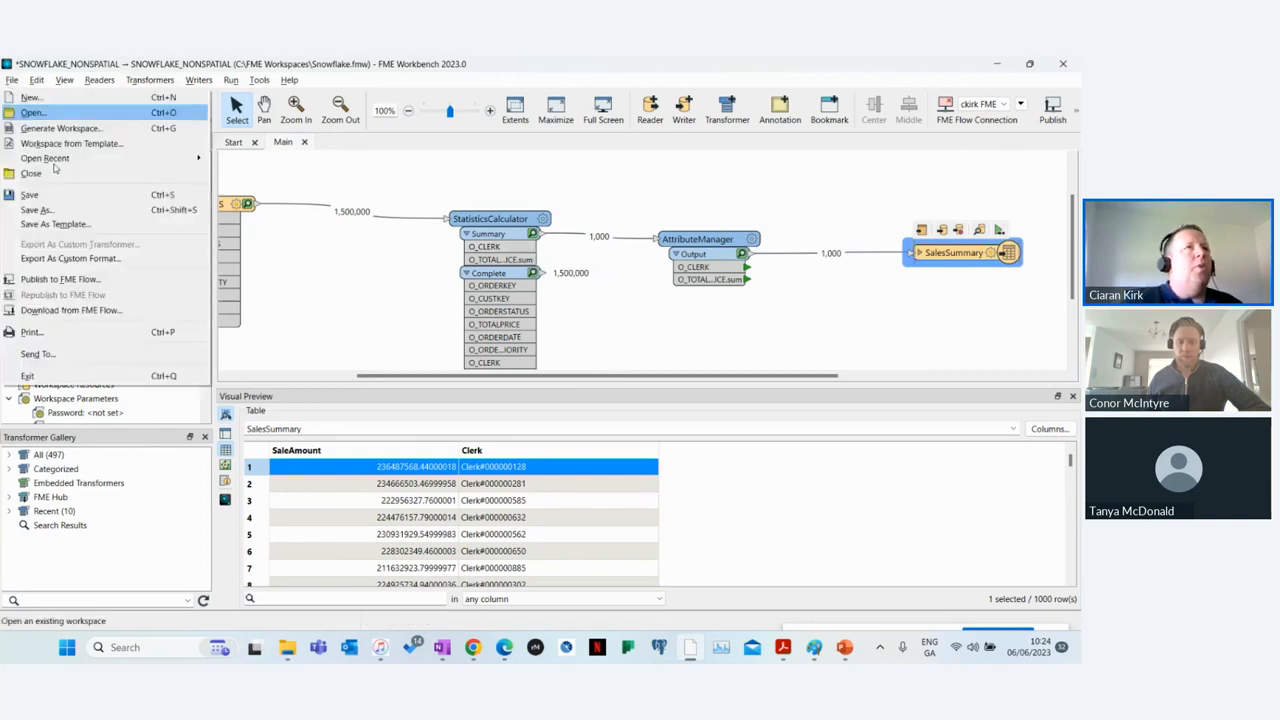
{"action": "left_click", "coordinate": [87, 285]}
Step: Switch to Sisense in the browser, discard the unsaved pivot widget and open the data sources page
{"action": "mouse_move", "coordinate": [504, 647]}
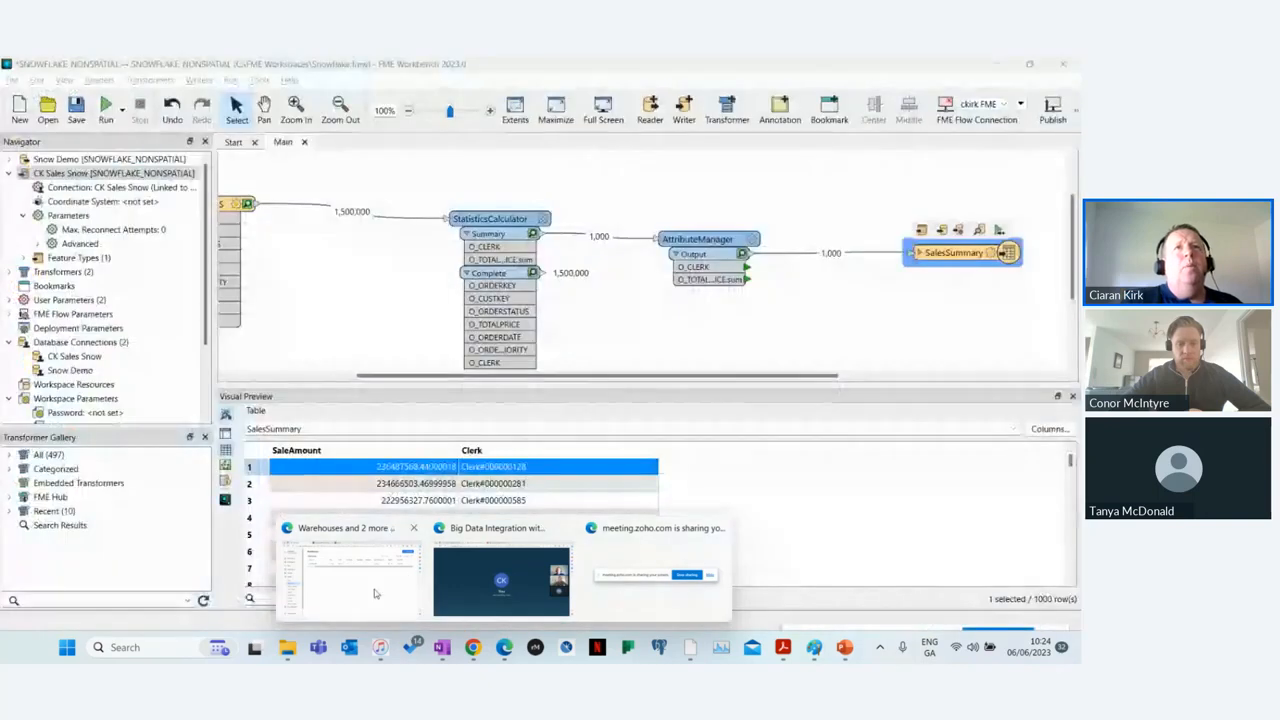
{"action": "left_click", "coordinate": [374, 593]}
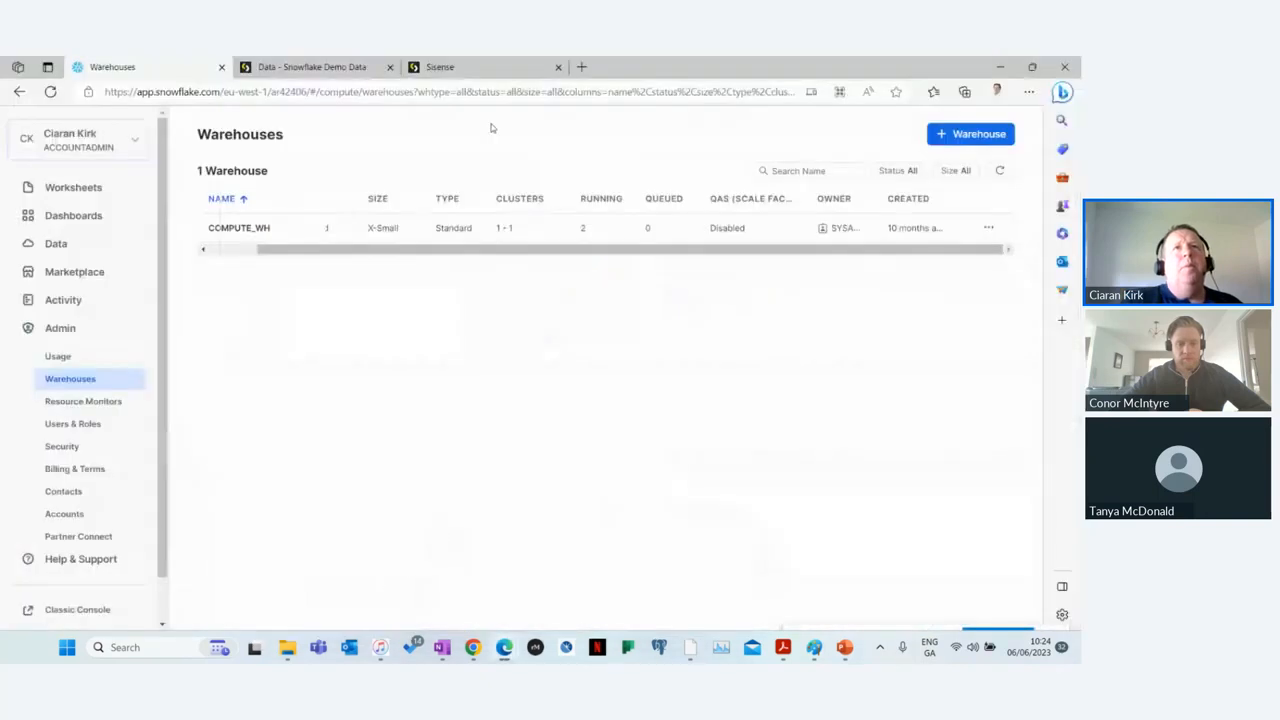
{"action": "left_click", "coordinate": [440, 67]}
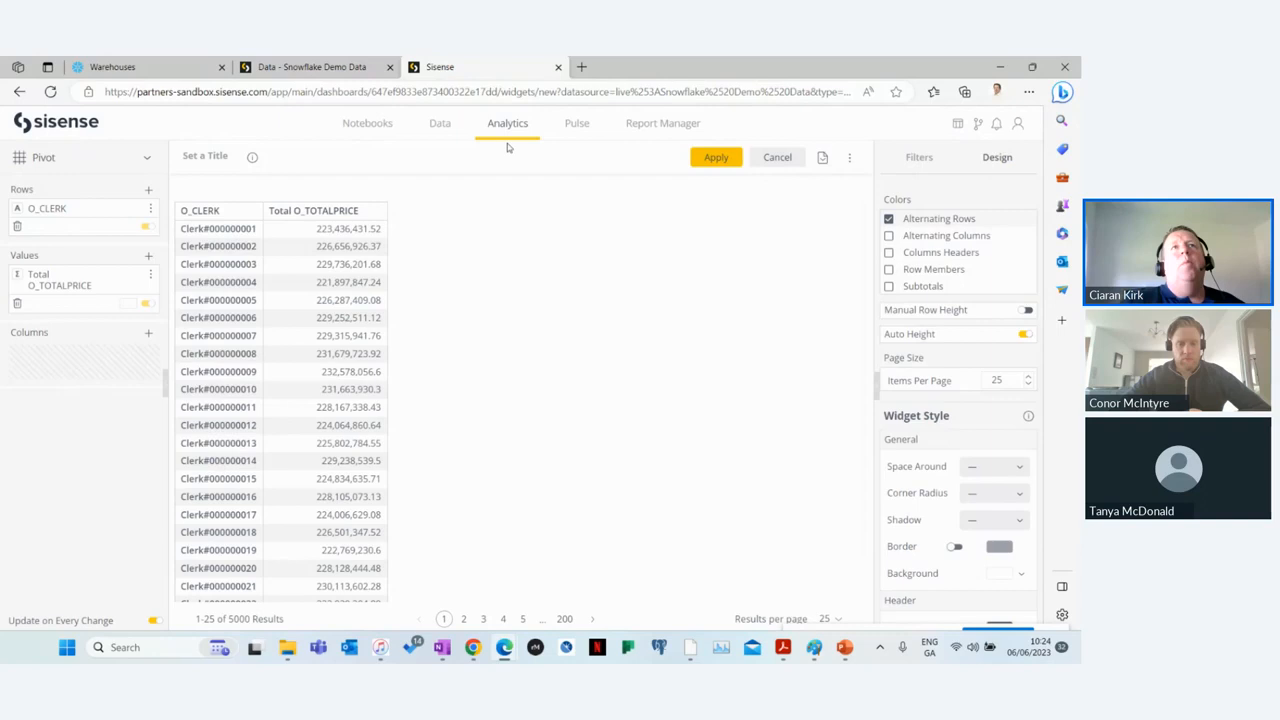
{"action": "left_click", "coordinate": [778, 158]}
{"action": "left_click", "coordinate": [440, 125]}
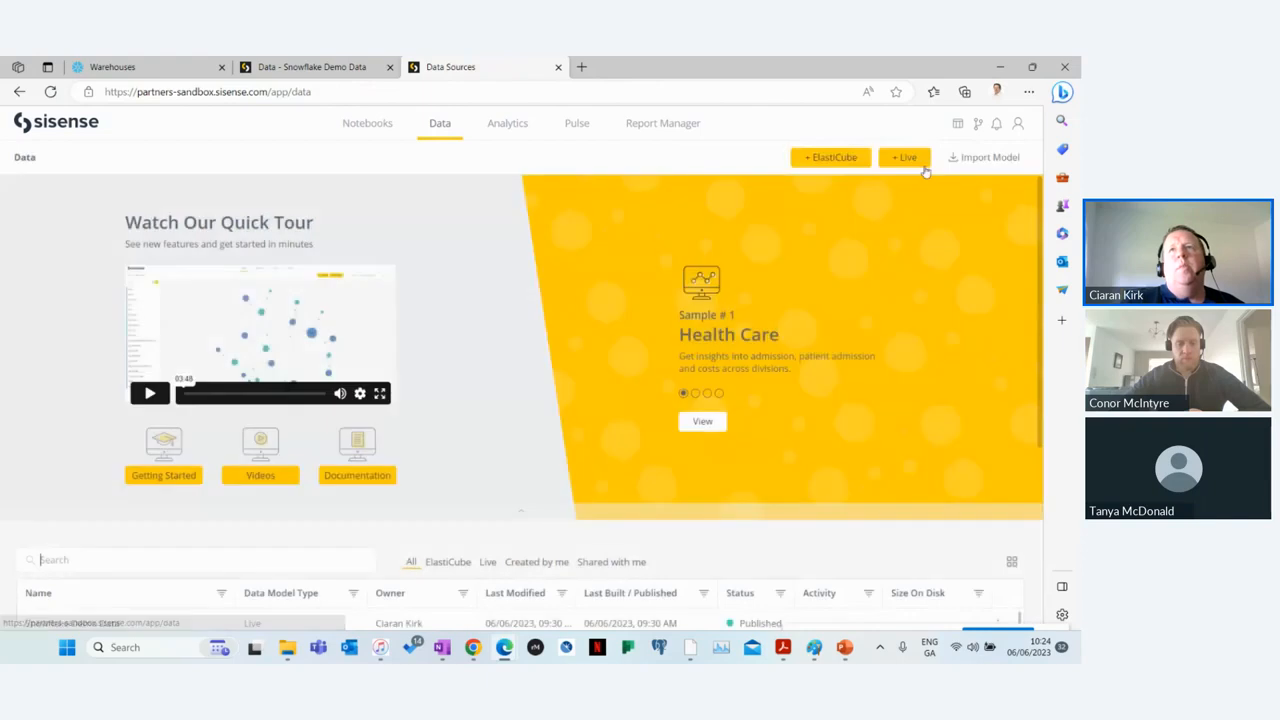
Step: Create a new live data model named CKwebinar
{"action": "left_click", "coordinate": [918, 160]}
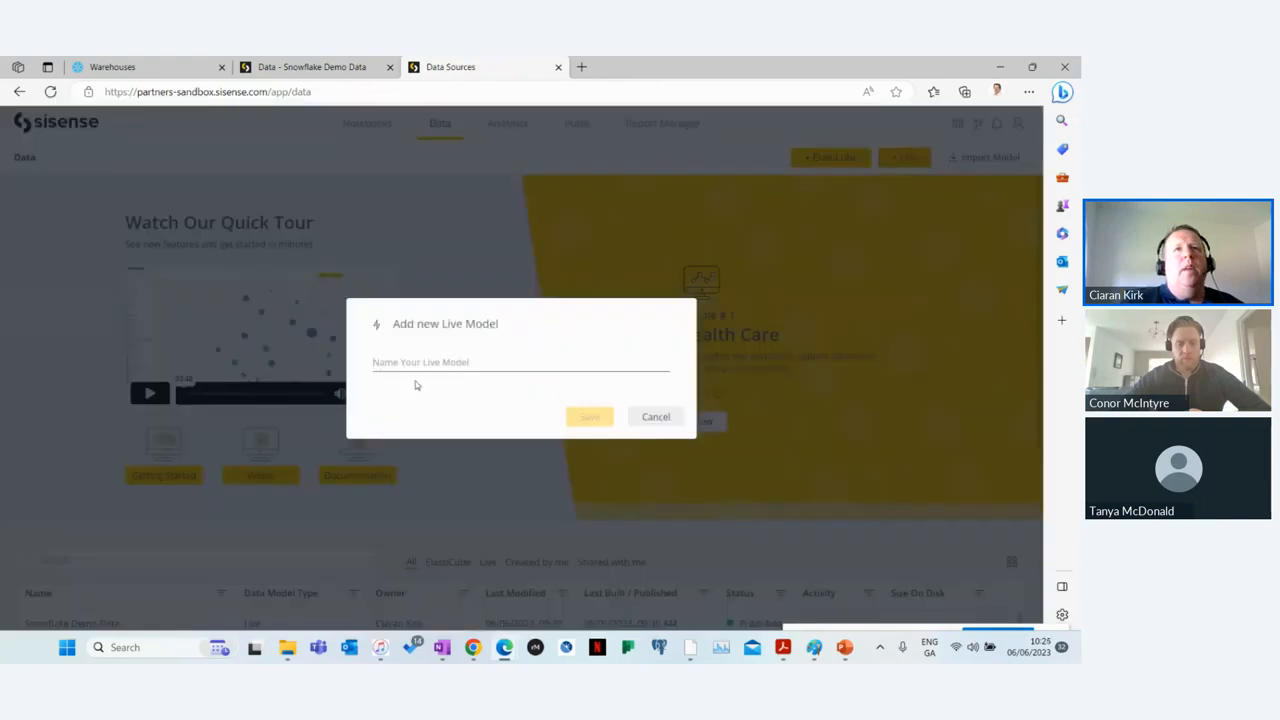
{"action": "left_click", "coordinate": [430, 362]}
{"action": "type", "text": "C"}
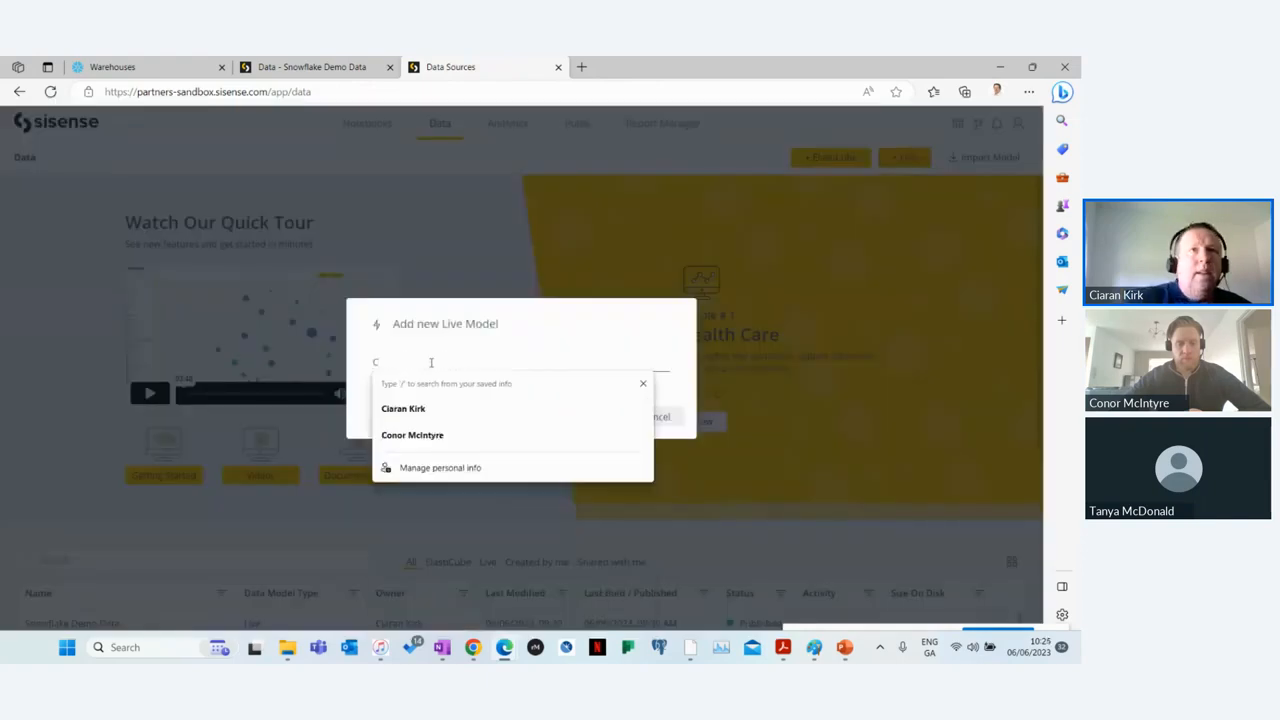
{"action": "type", "text": "Ka"}
{"action": "type", "text": "eb"}
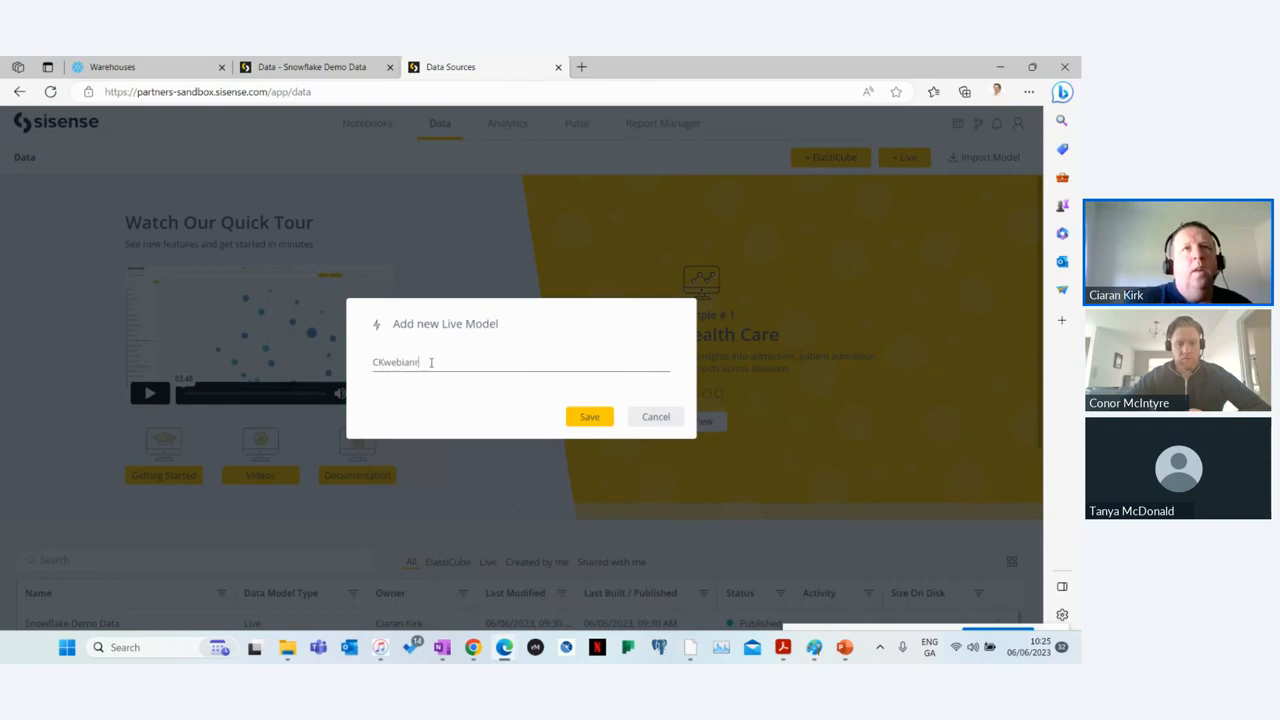
{"action": "type", "text": "inar"}
{"action": "left_click", "coordinate": [611, 425]}
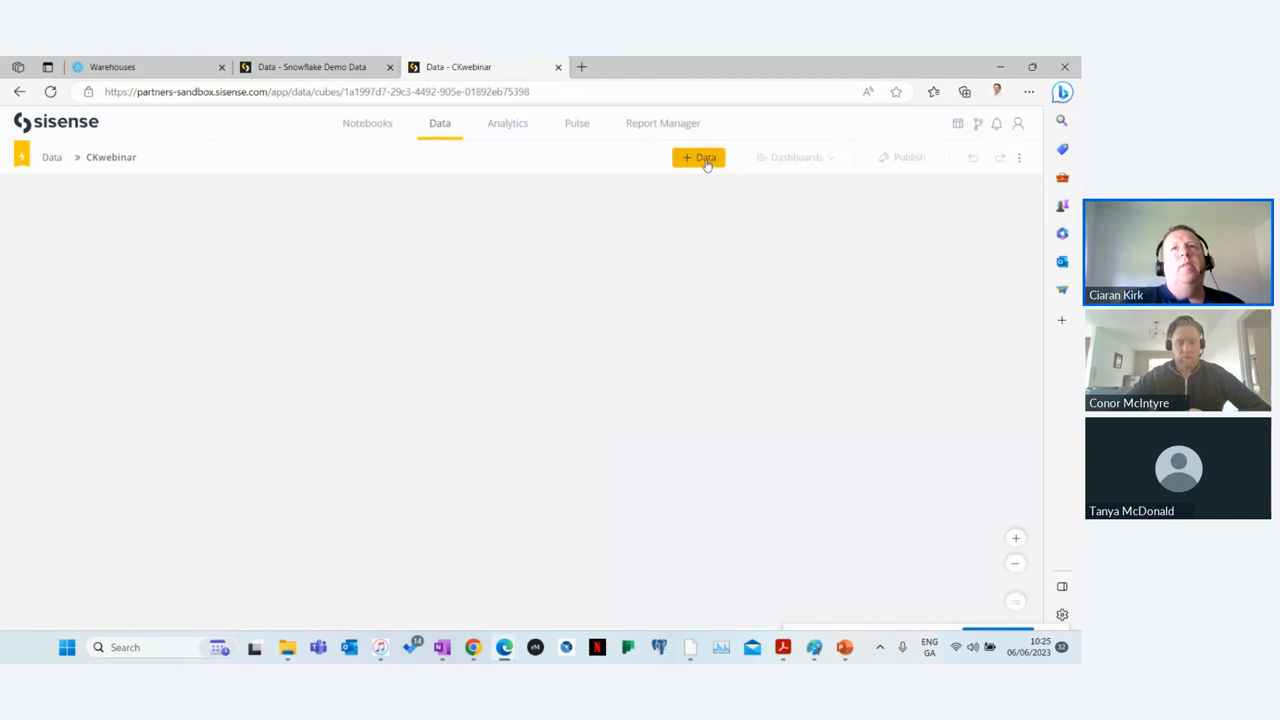
Step: Add the SalesSummary table from the FME database's PUBLIC schema through the recent Snowflake connection, and publish the model
{"action": "left_click", "coordinate": [706, 164]}
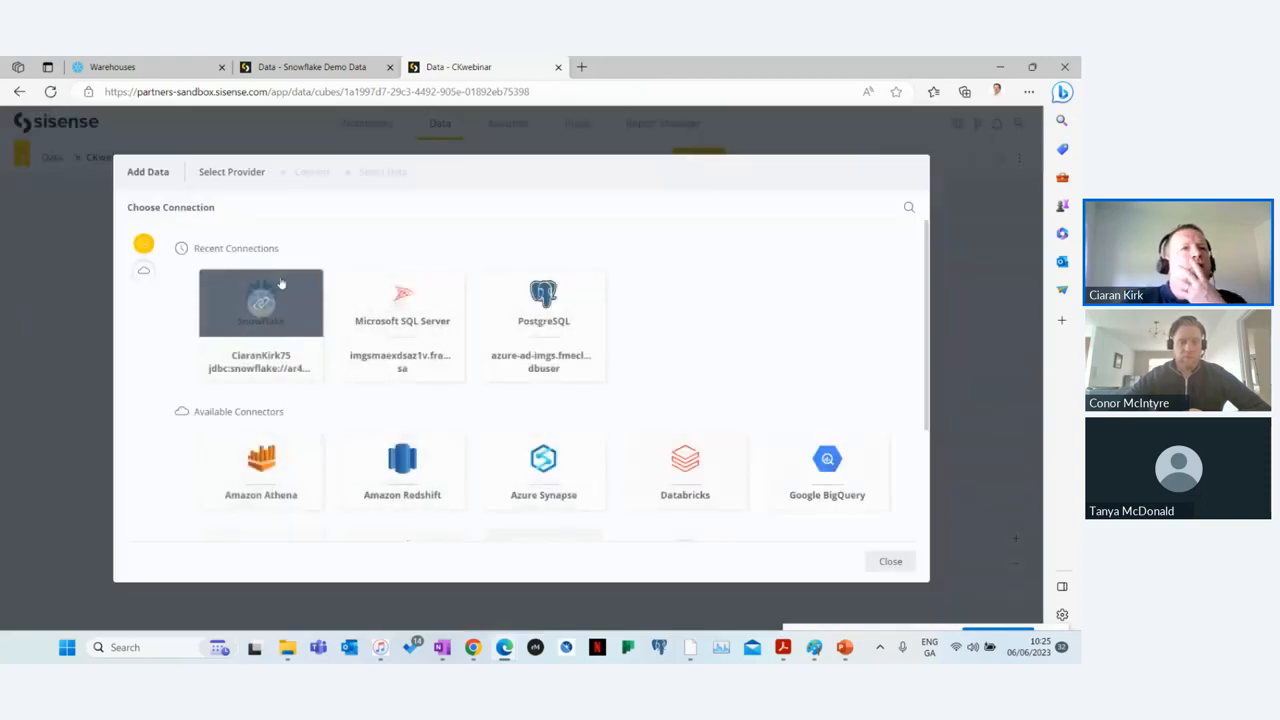
{"action": "left_click", "coordinate": [278, 302]}
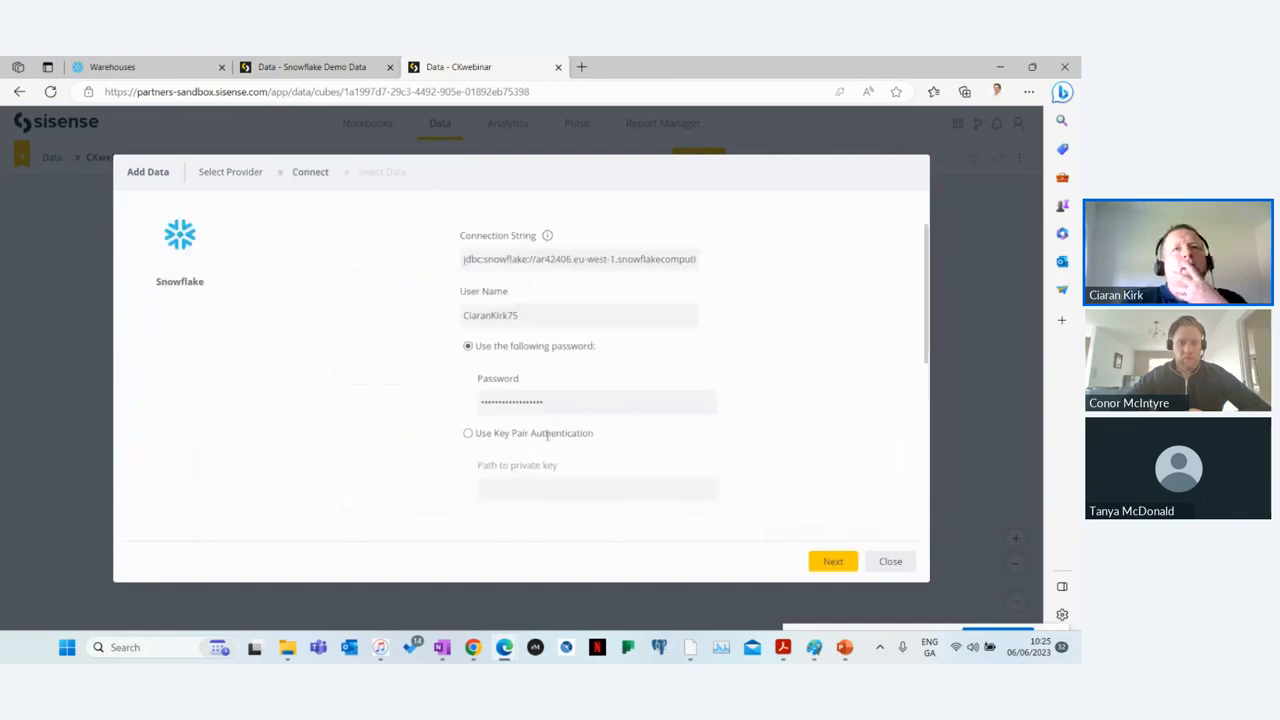
{"action": "left_click", "coordinate": [833, 561]}
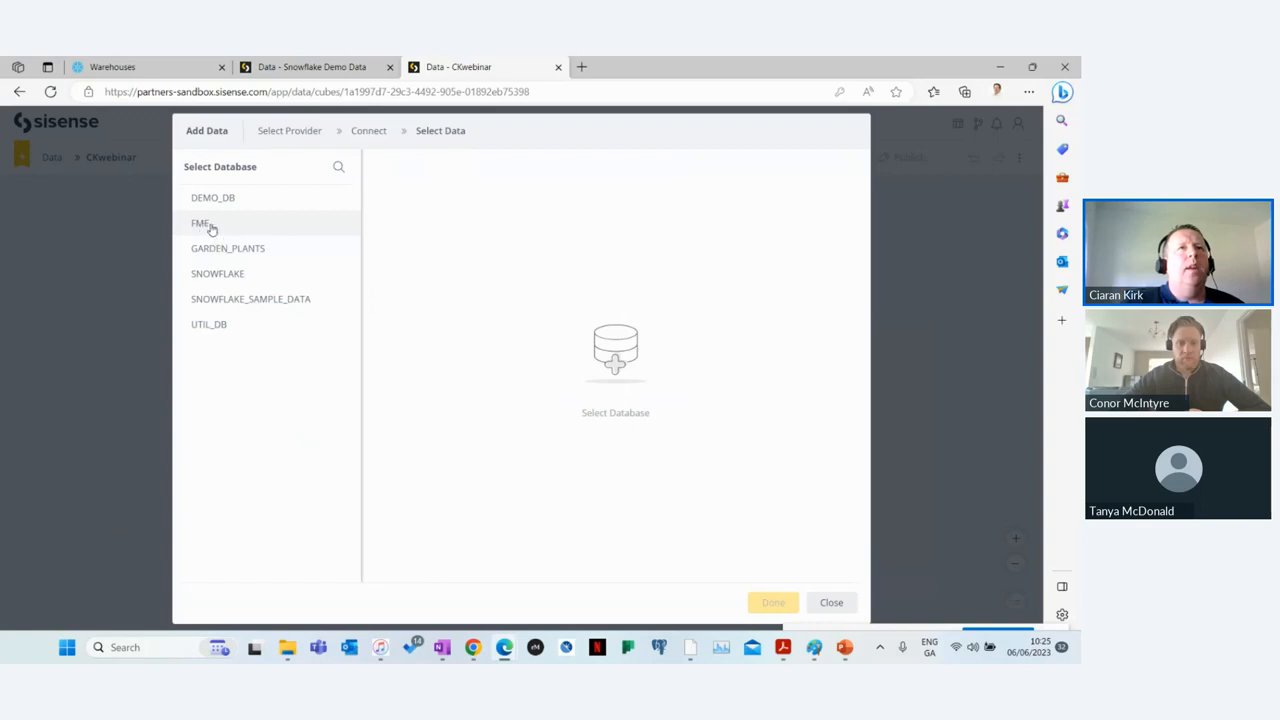
{"action": "left_click", "coordinate": [203, 225]}
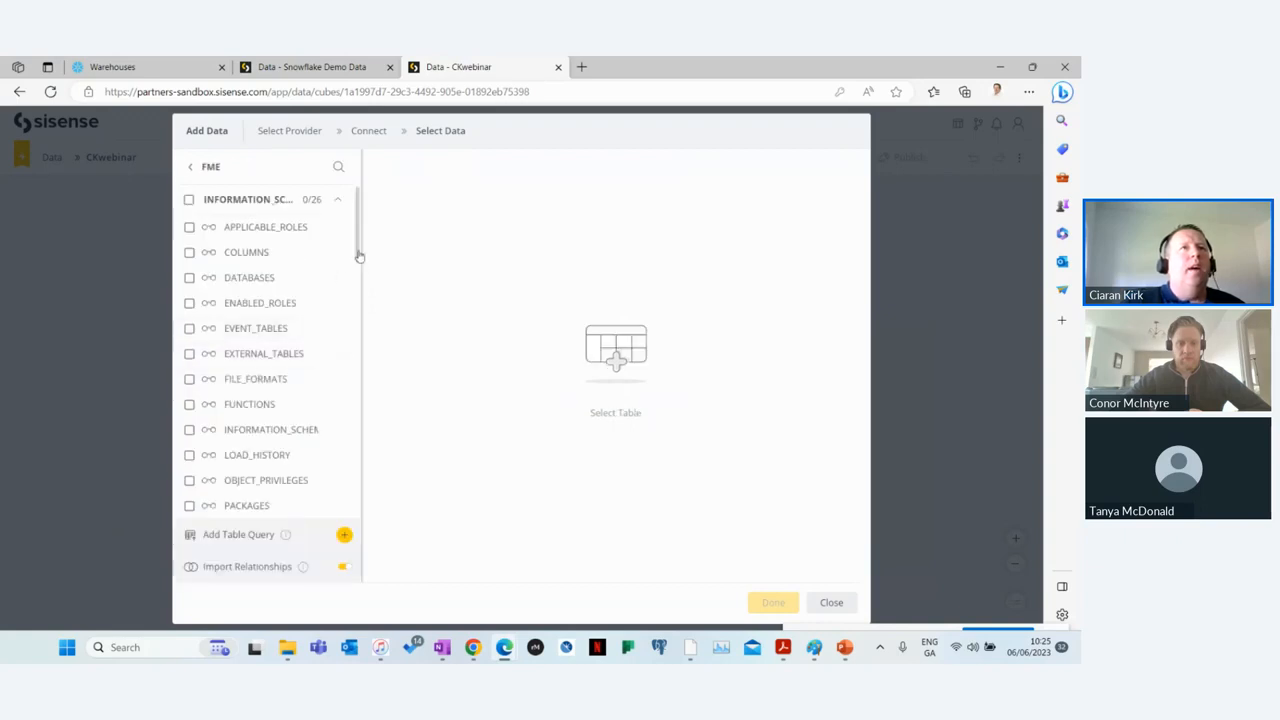
{"action": "left_click", "coordinate": [337, 199]}
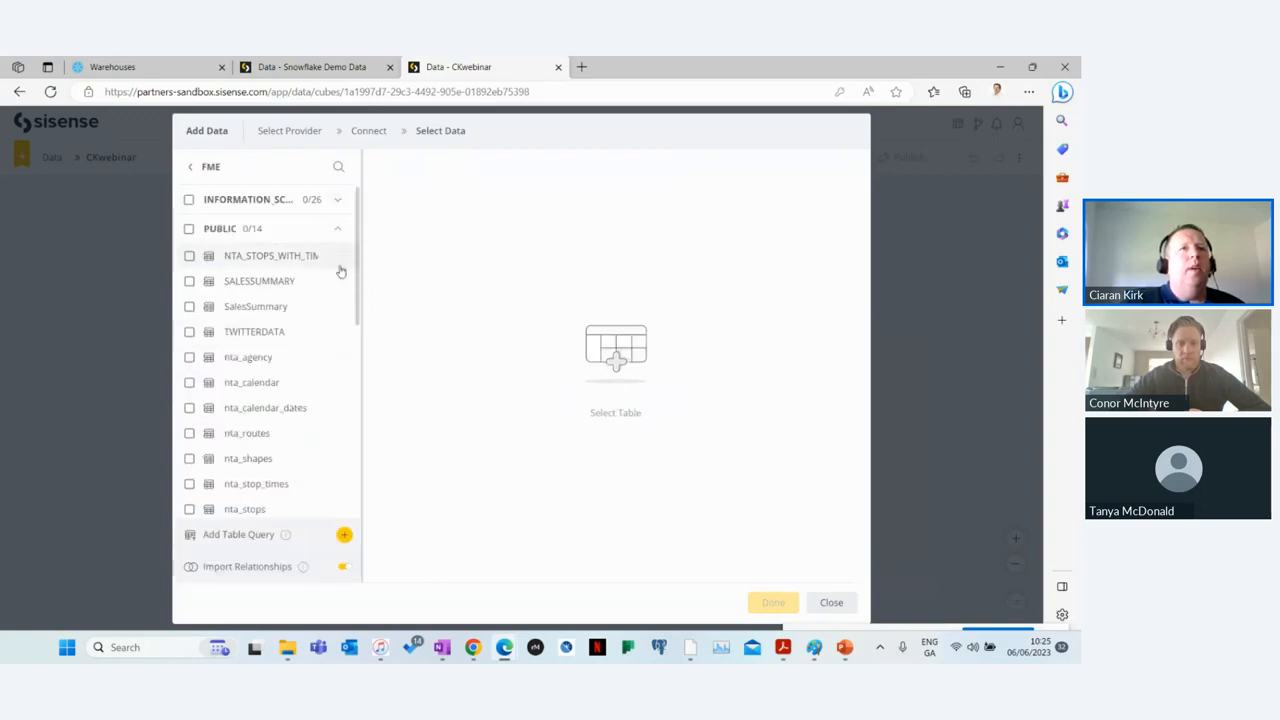
{"action": "left_click", "coordinate": [340, 305]}
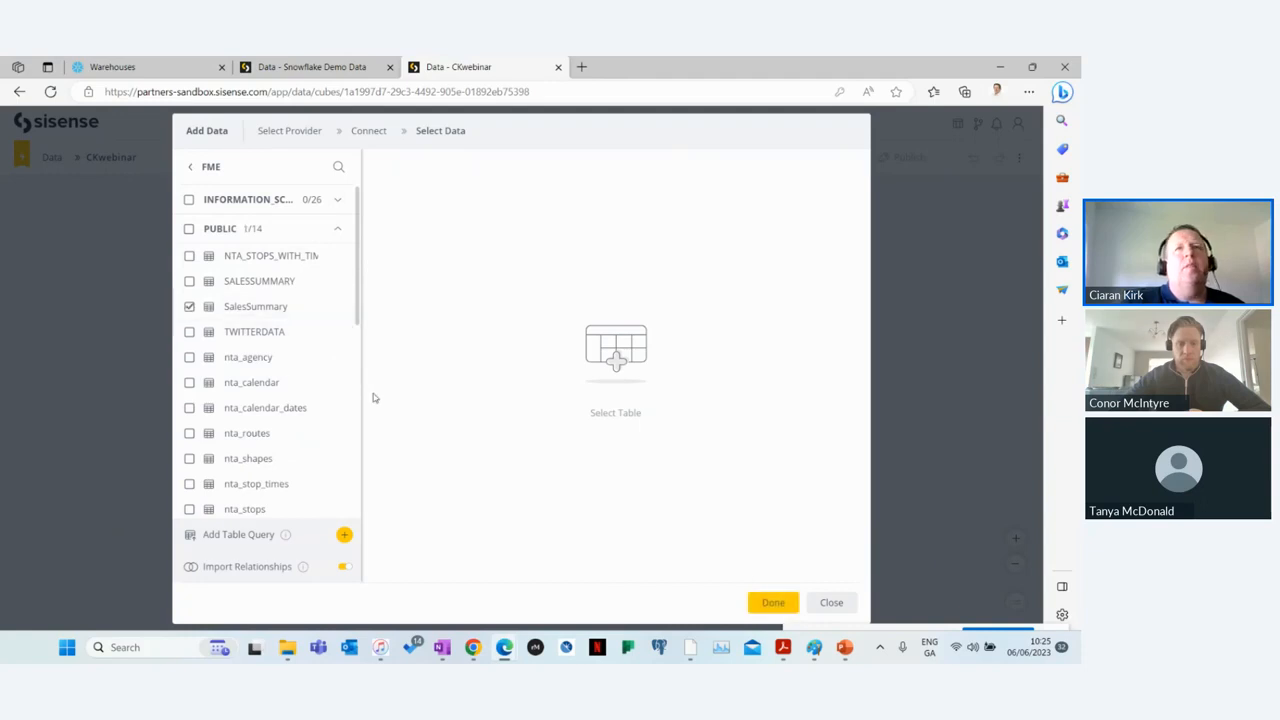
{"action": "left_click", "coordinate": [774, 603]}
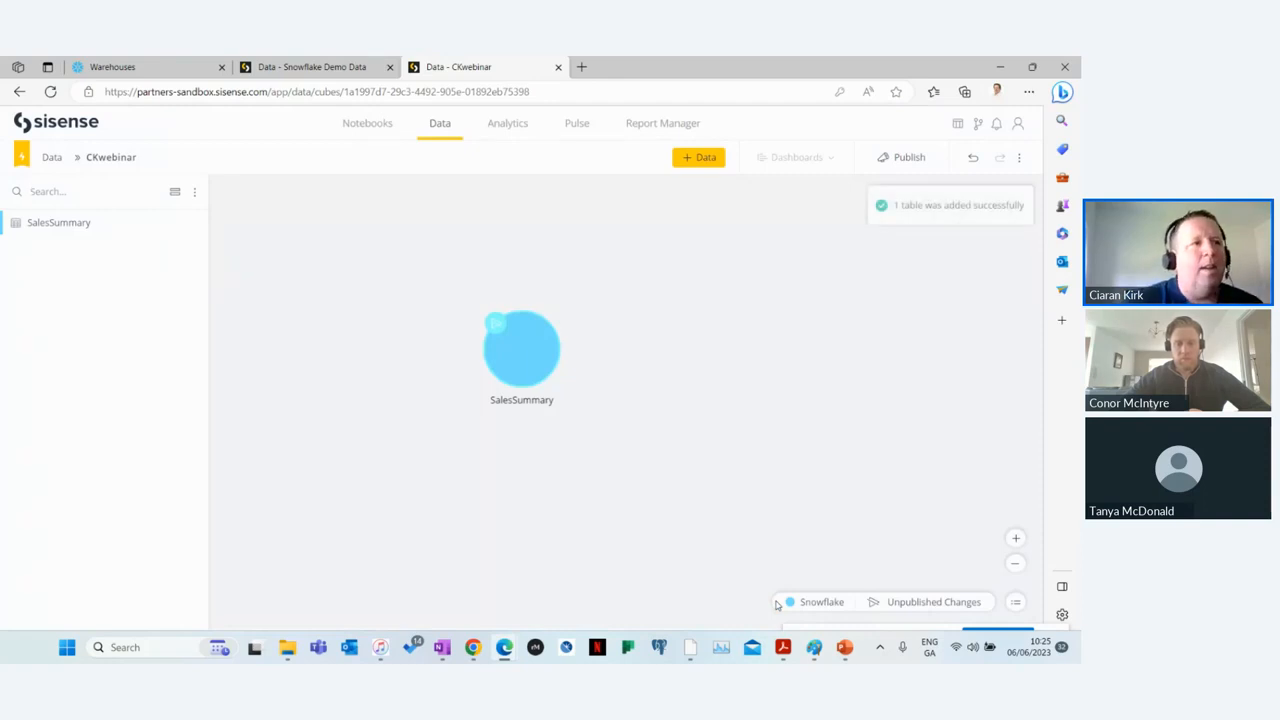
{"action": "left_click", "coordinate": [906, 158]}
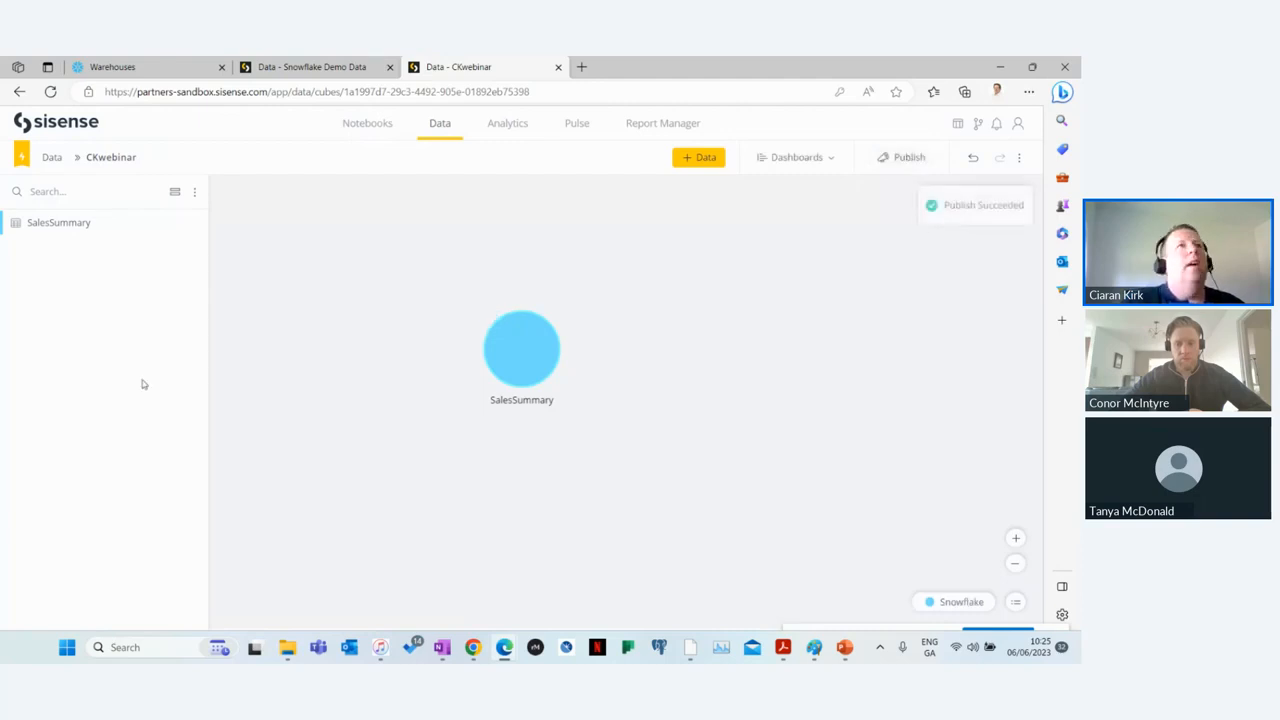
Step: Create a new dashboard based on the CKwebinar live model
{"action": "left_click", "coordinate": [827, 158]}
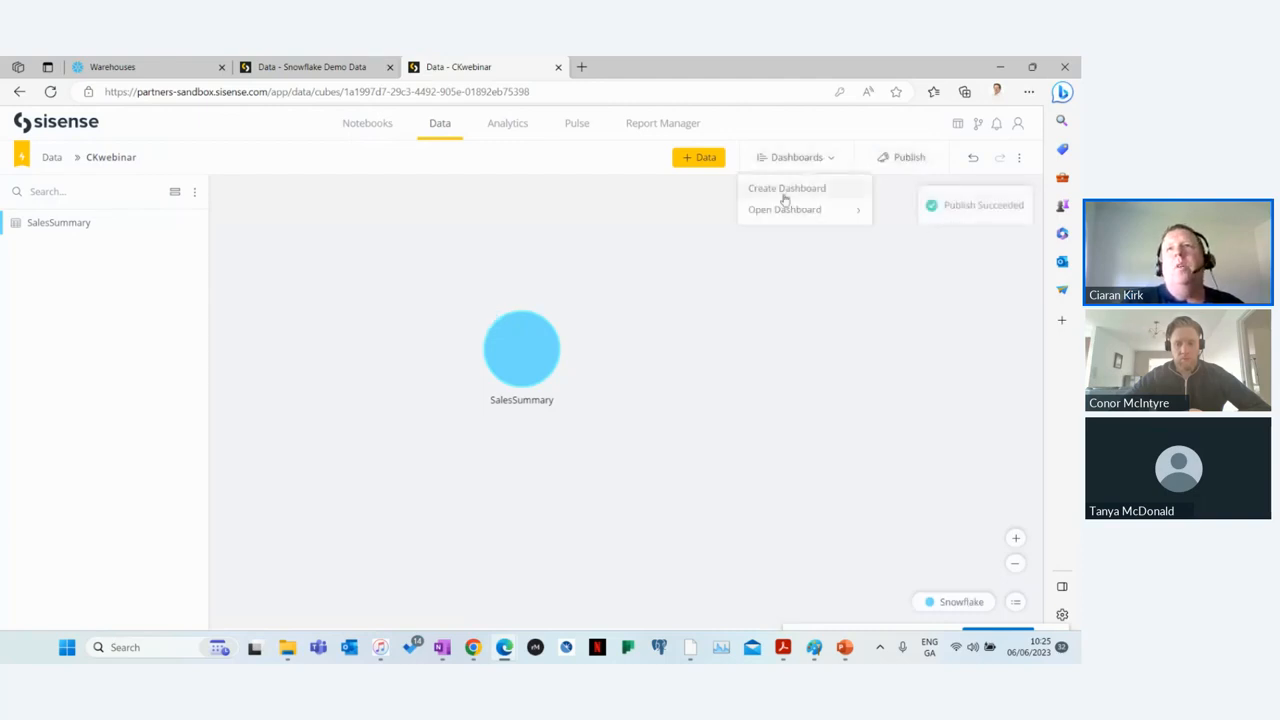
{"action": "left_click", "coordinate": [785, 192]}
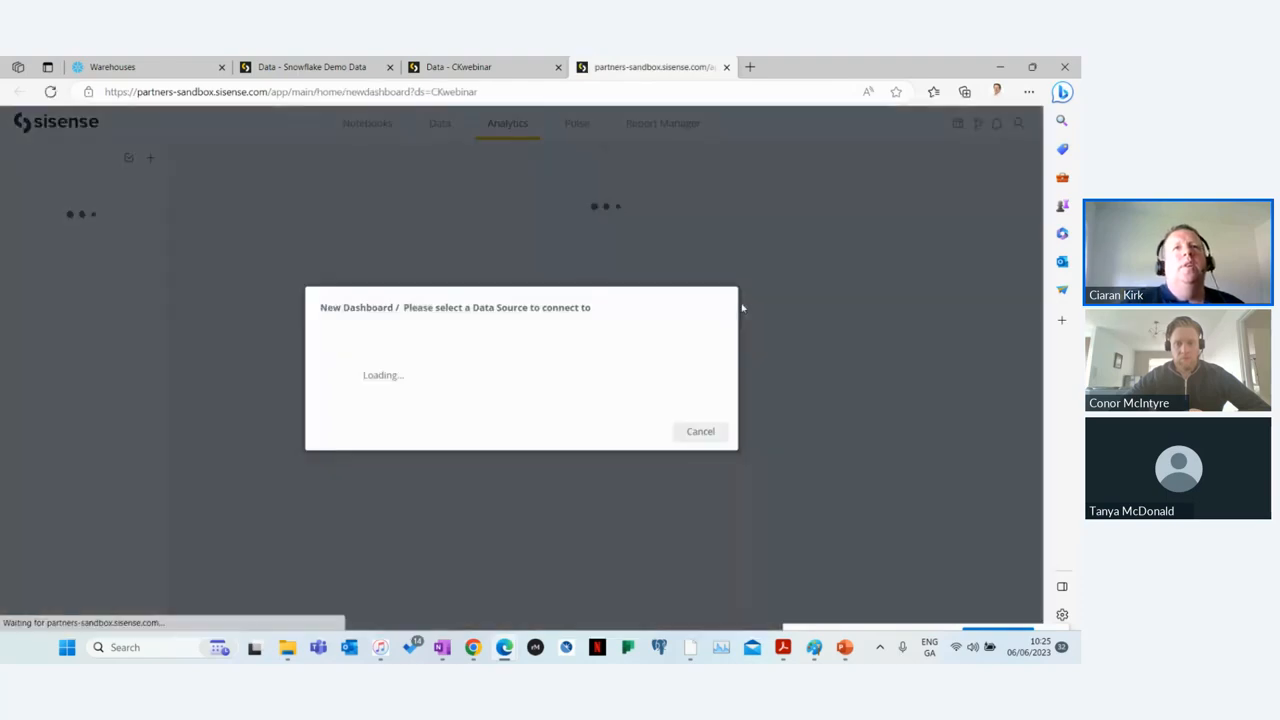
{"action": "left_click", "coordinate": [648, 456]}
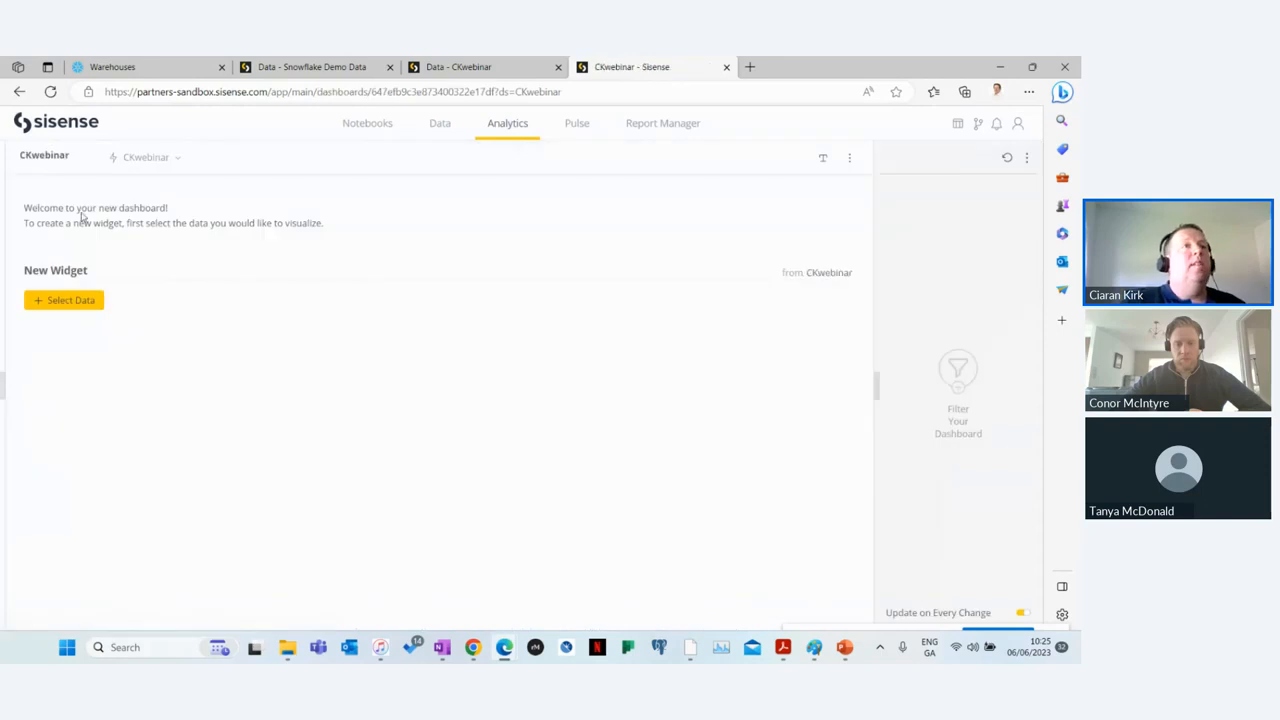
Step: Create an indicator widget on the dashboard showing the sum of SaleAmount
{"action": "left_click", "coordinate": [82, 300]}
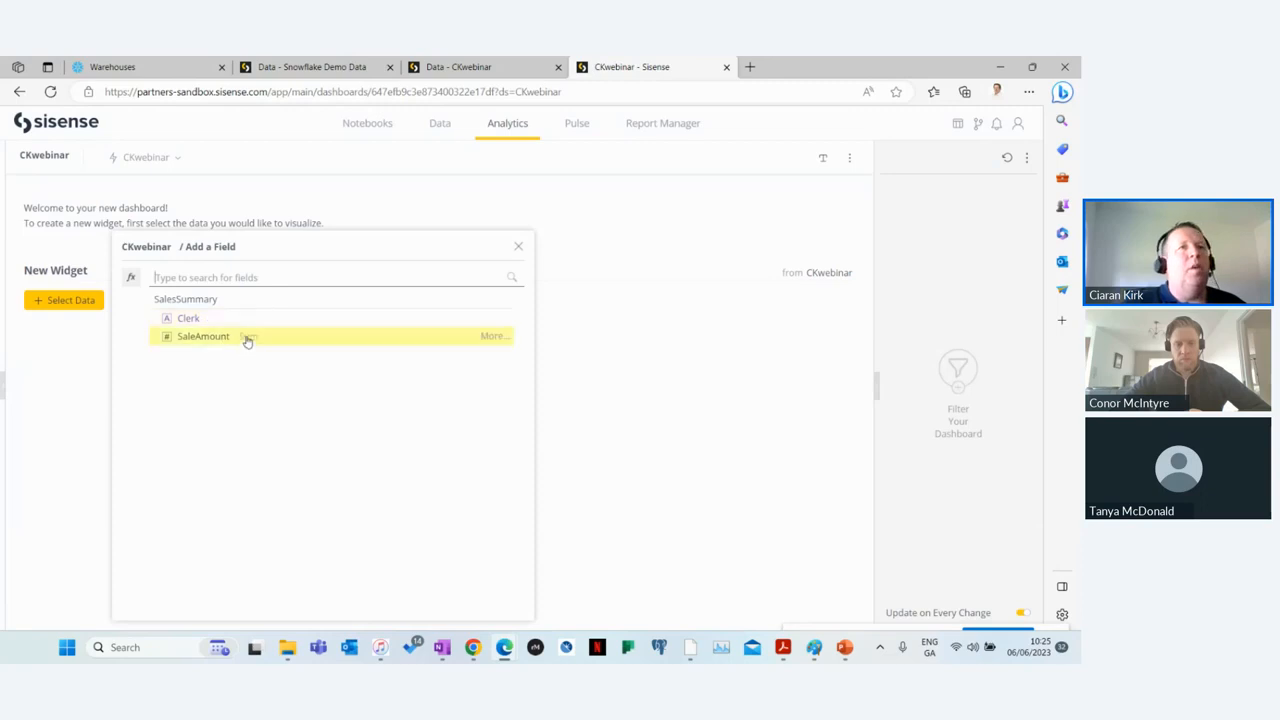
{"action": "left_click", "coordinate": [246, 337]}
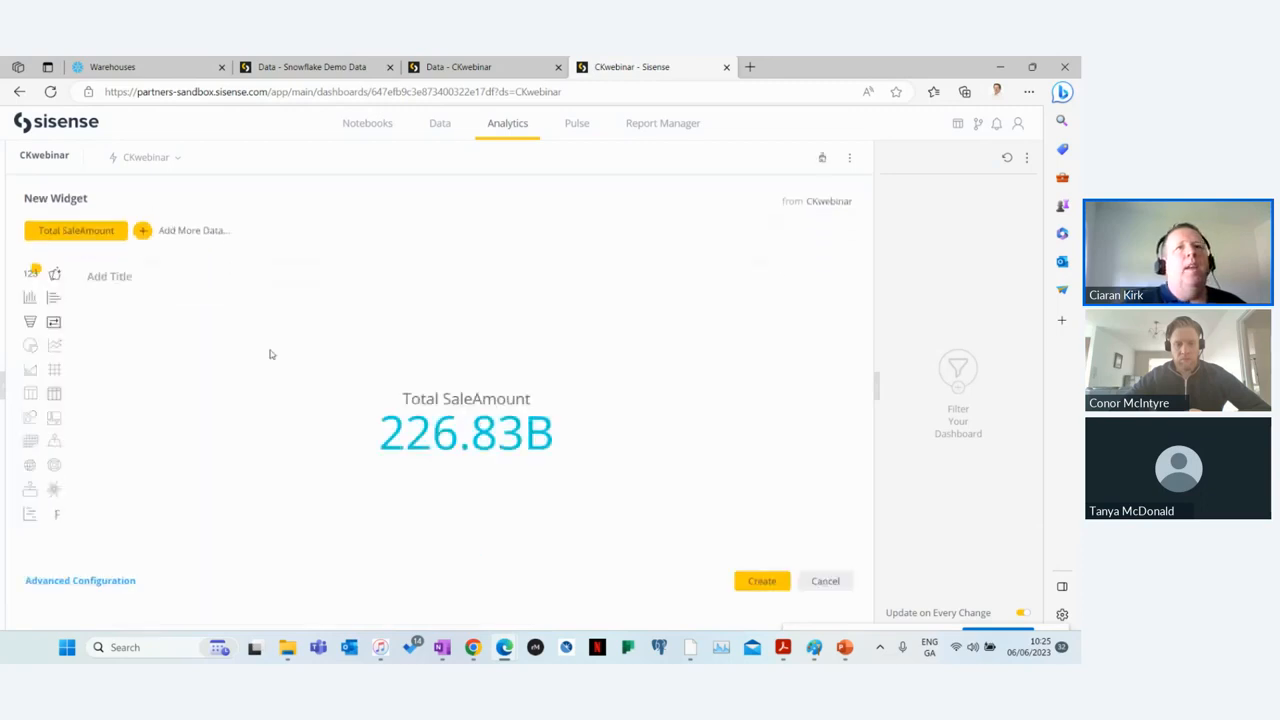
{"action": "left_click", "coordinate": [761, 581]}
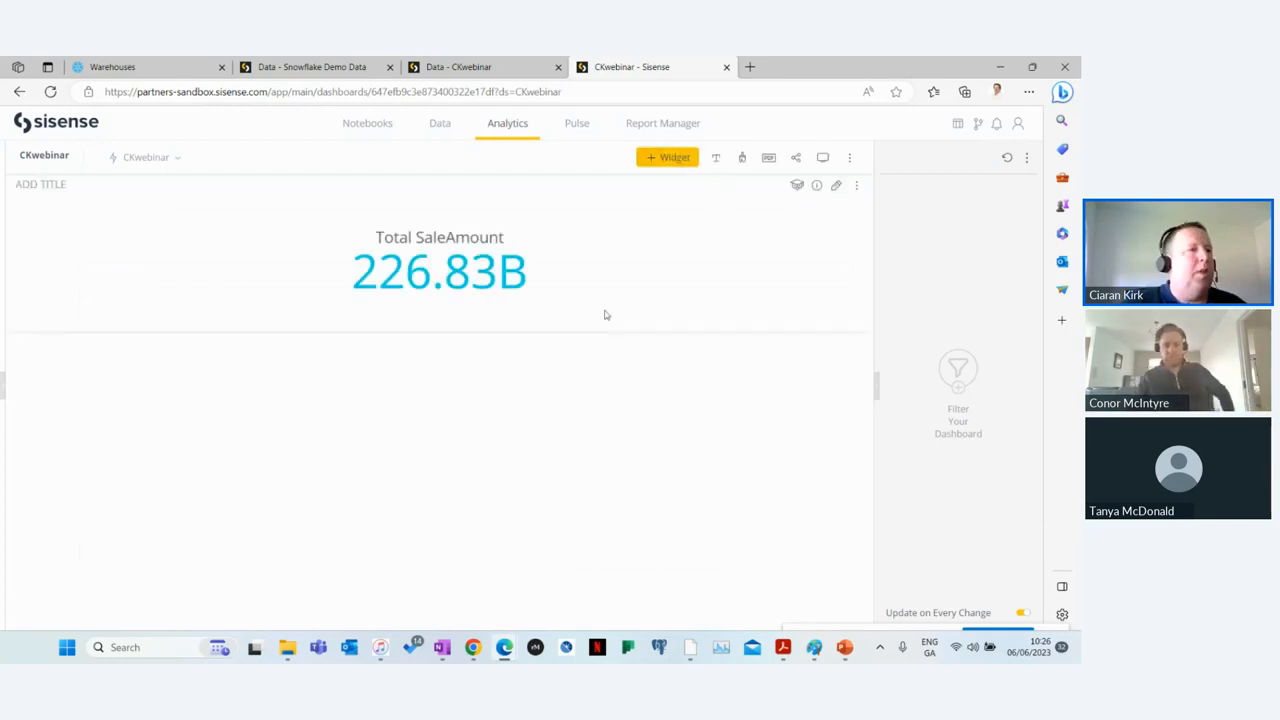
Step: Start a second widget as a pivot with Clerk as rows and total SaleAmount as values, using advanced configuration
{"action": "left_click", "coordinate": [668, 158]}
{"action": "left_click", "coordinate": [212, 211]}
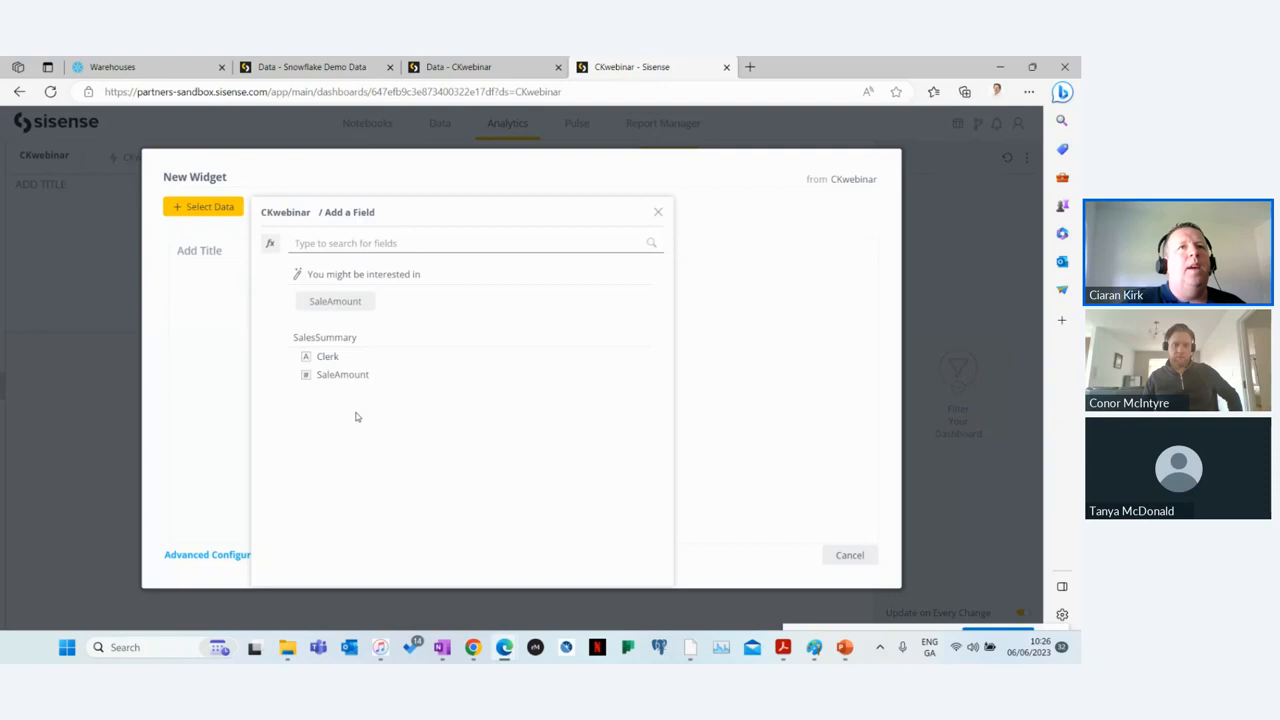
{"action": "left_click", "coordinate": [331, 358]}
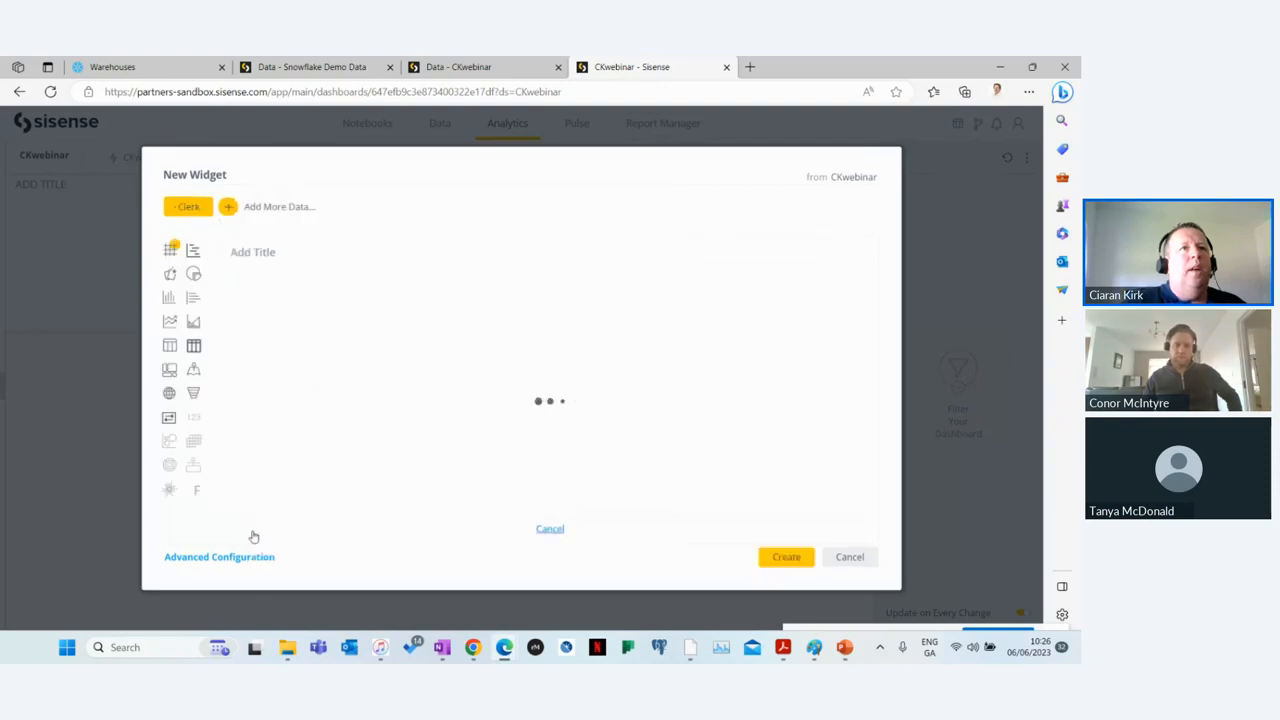
{"action": "left_click", "coordinate": [240, 558]}
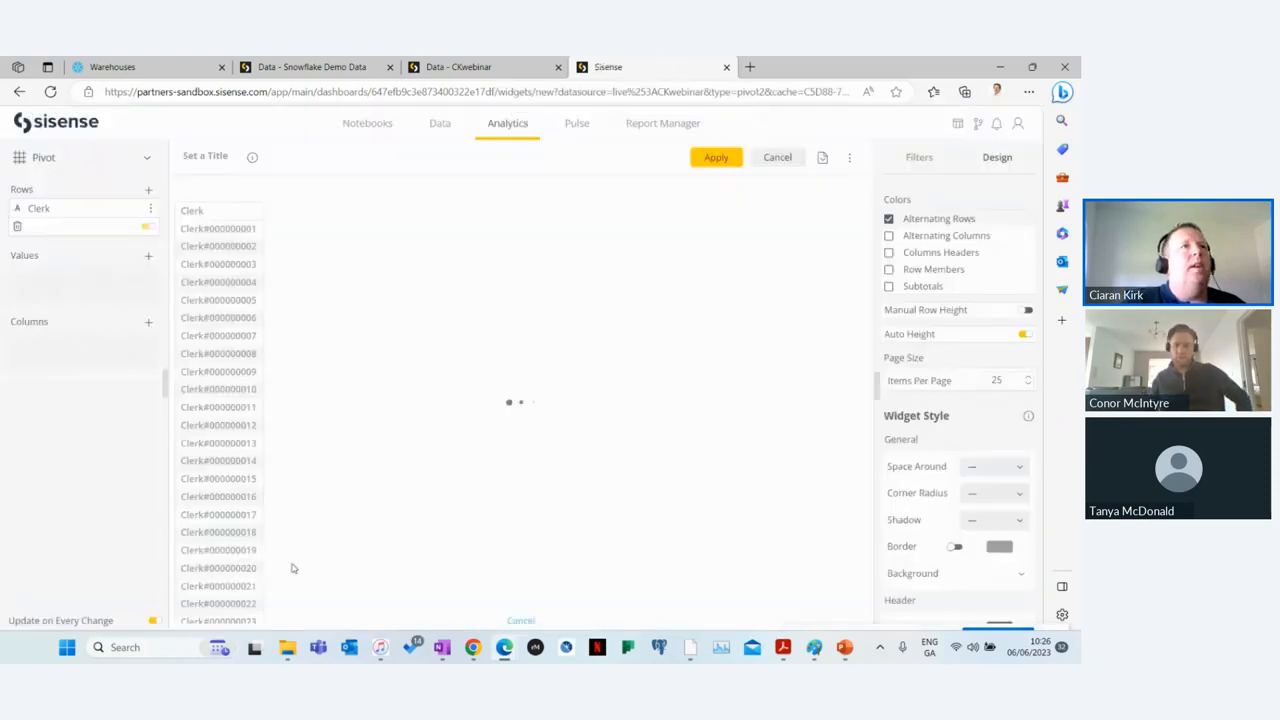
{"action": "left_click", "coordinate": [127, 257]}
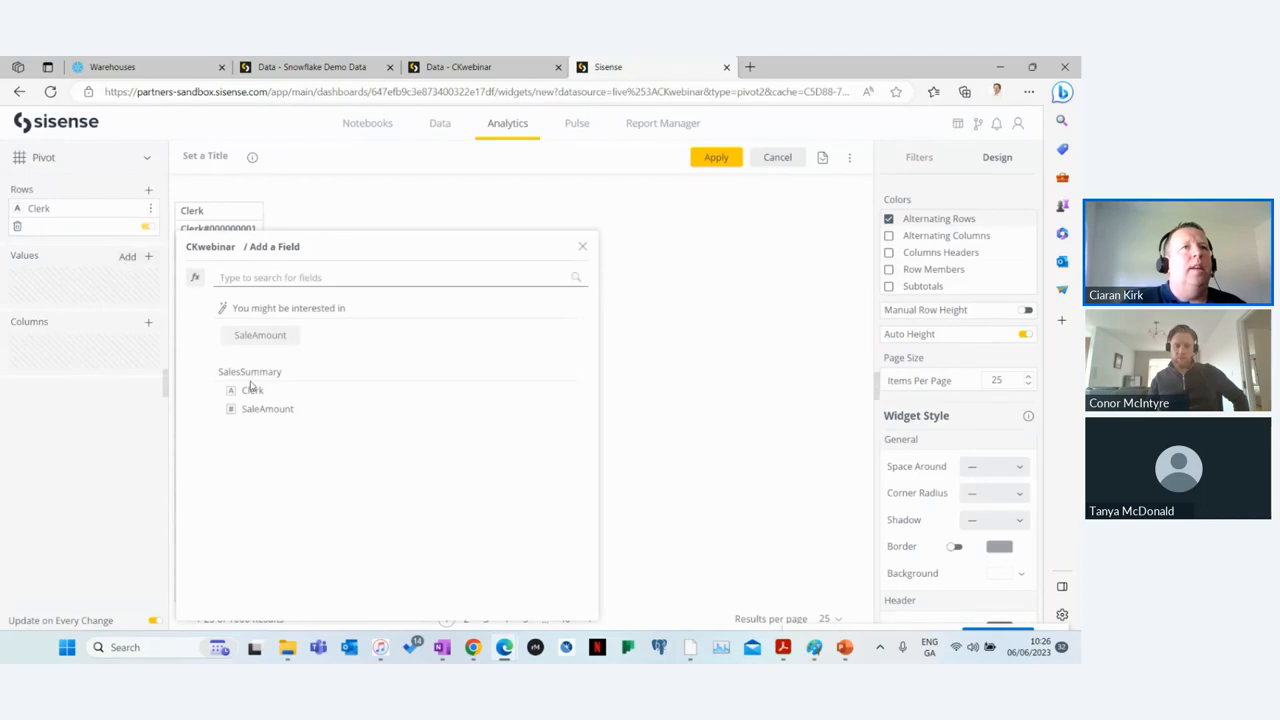
{"action": "left_click", "coordinate": [264, 414]}
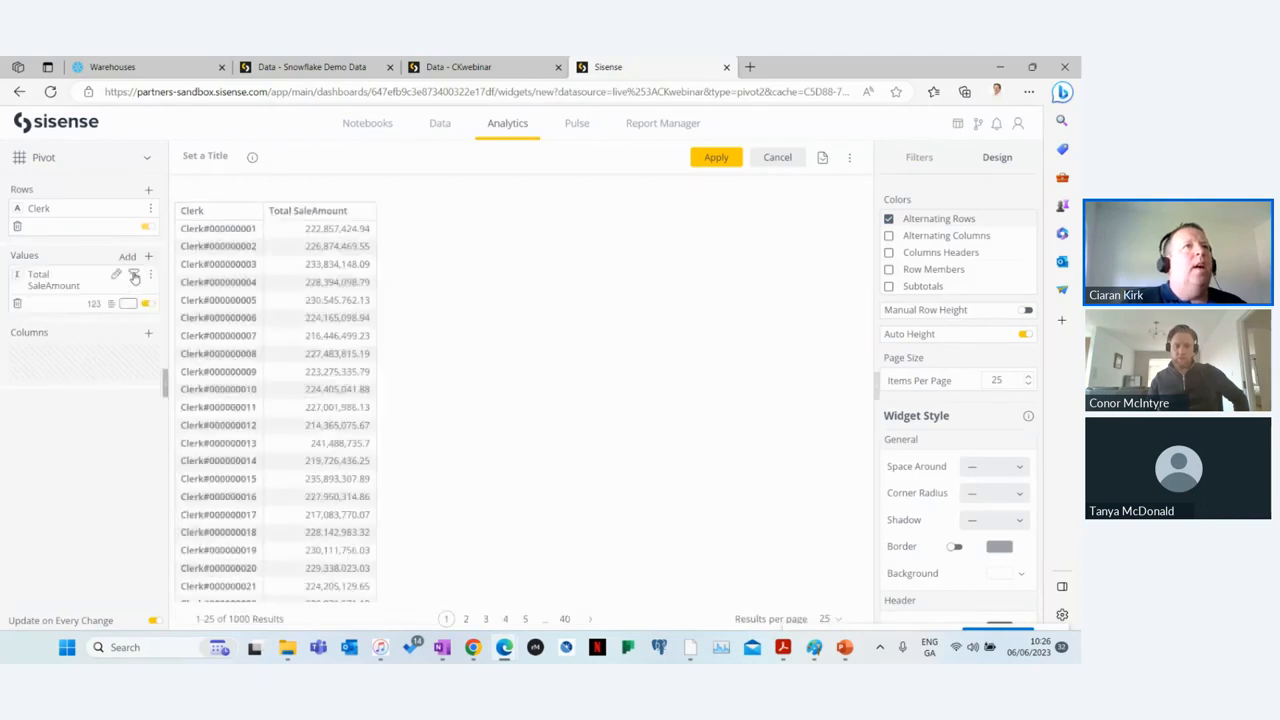
Step: Filter the pivot to the top 10 clerks by Total SaleAmount
{"action": "left_click", "coordinate": [134, 276]}
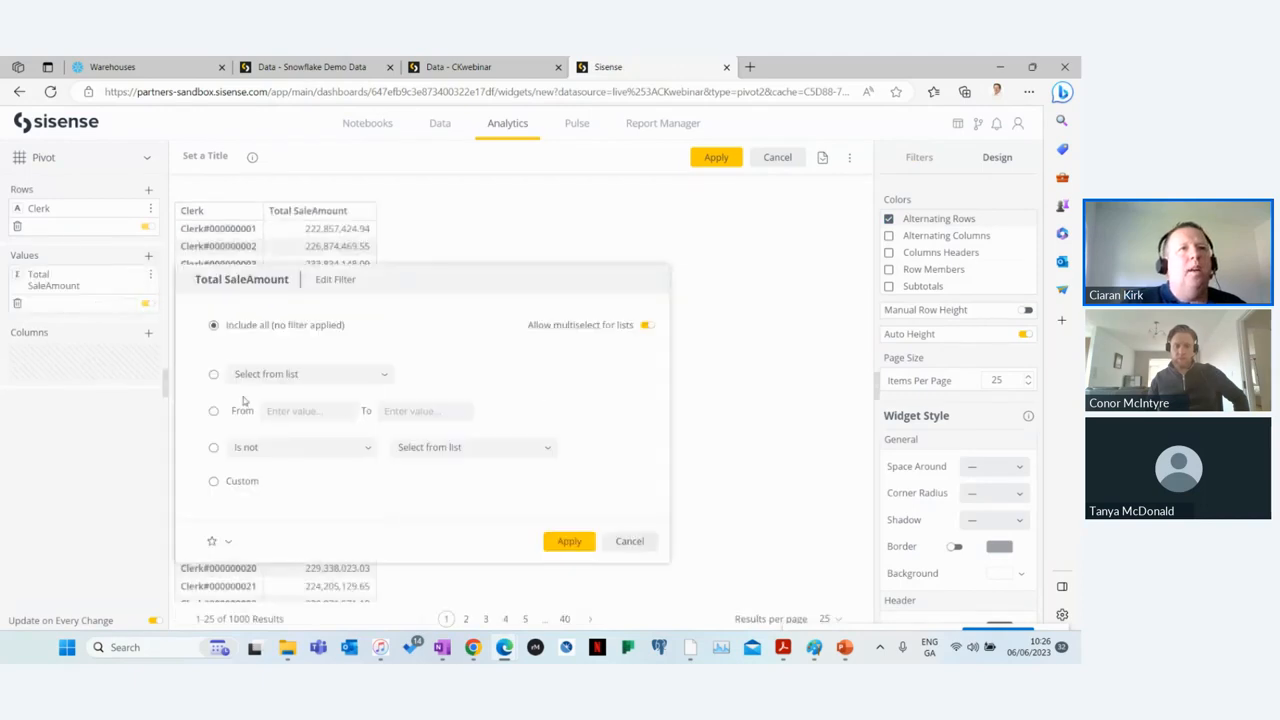
{"action": "left_click", "coordinate": [216, 452]}
{"action": "left_click", "coordinate": [366, 449]}
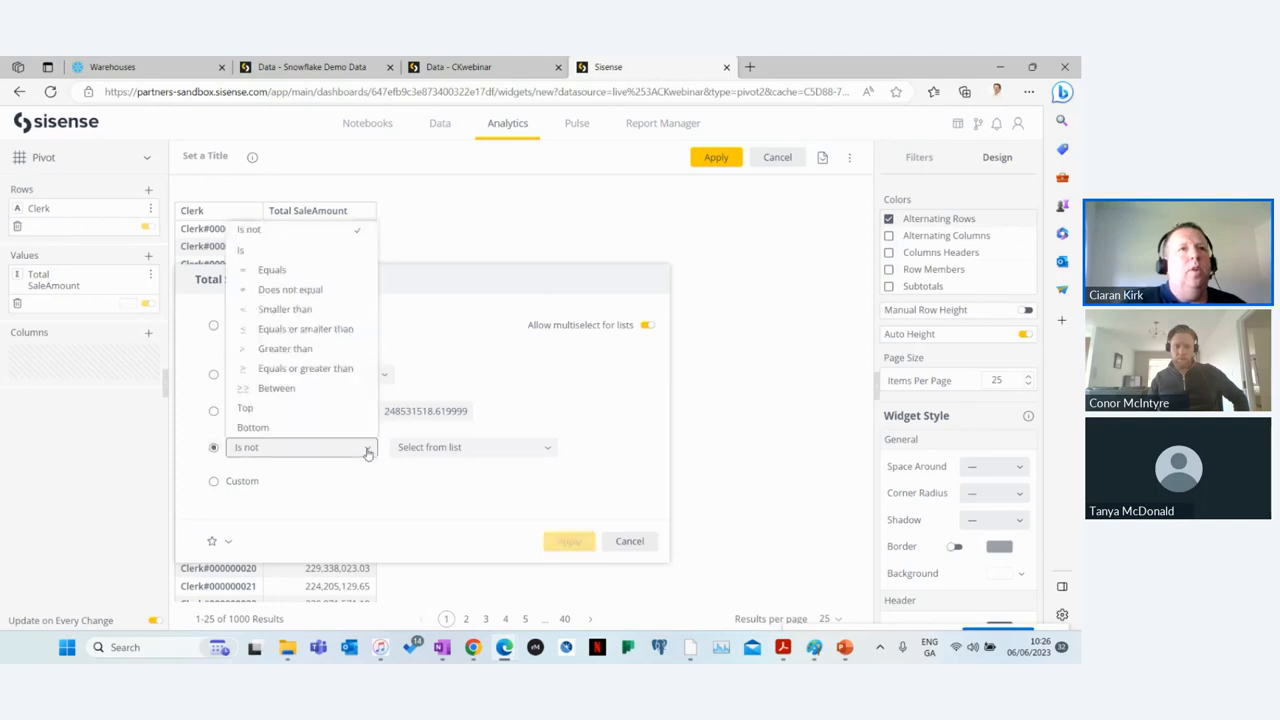
{"action": "left_click", "coordinate": [292, 408]}
{"action": "left_click", "coordinate": [526, 450]}
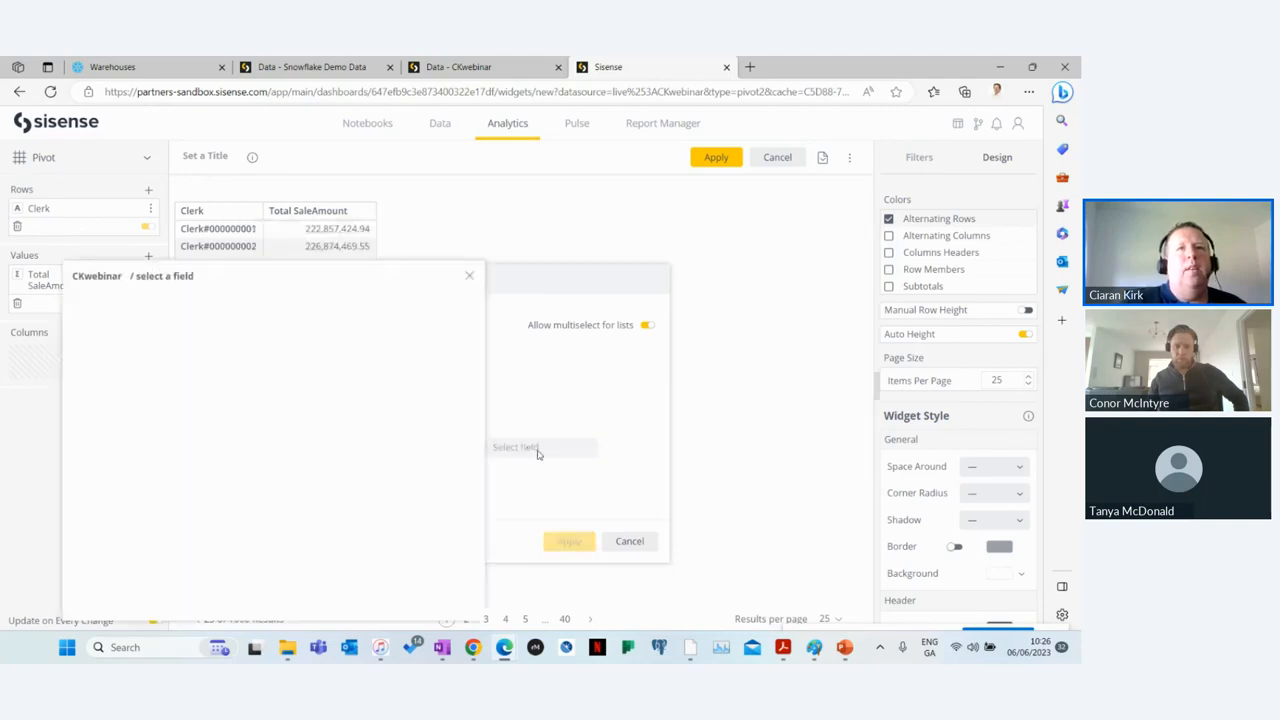
{"action": "left_click", "coordinate": [166, 363]}
{"action": "left_click", "coordinate": [567, 540]}
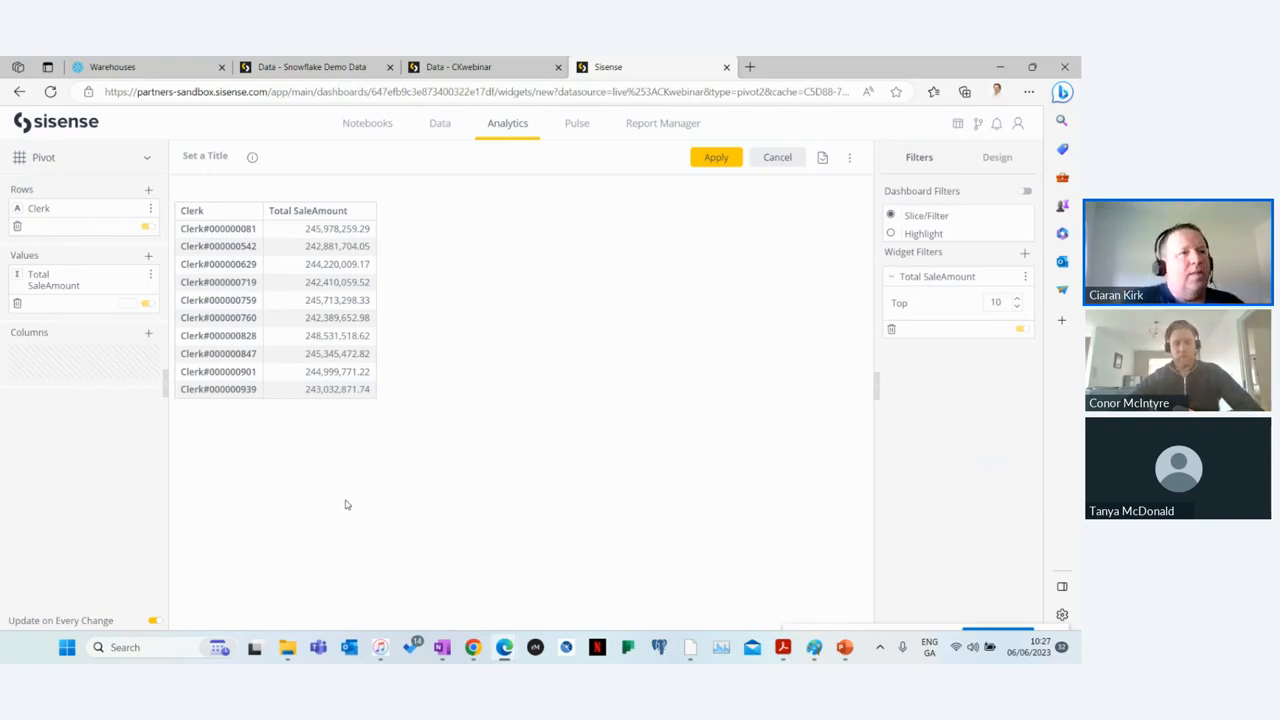
Step: Switch to FME Workbench and save the Snowflake workspace without a backup
{"action": "left_click", "coordinate": [690, 648]}
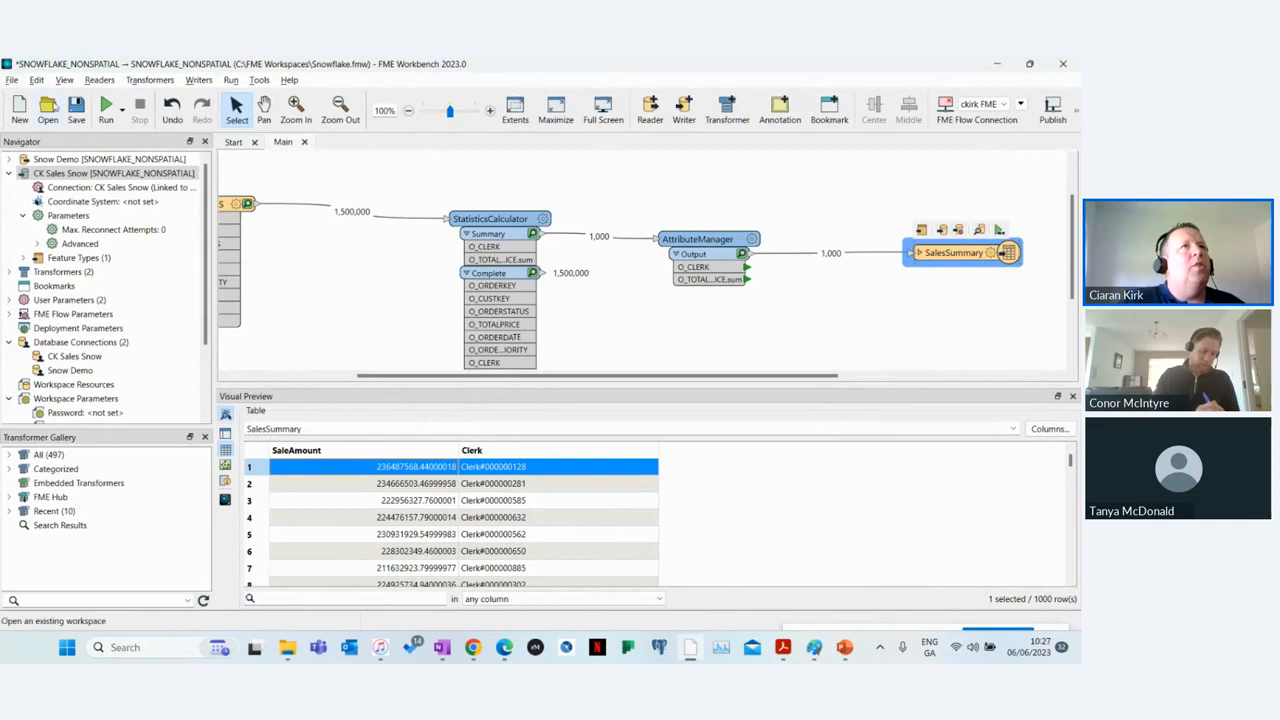
{"action": "left_click", "coordinate": [76, 110]}
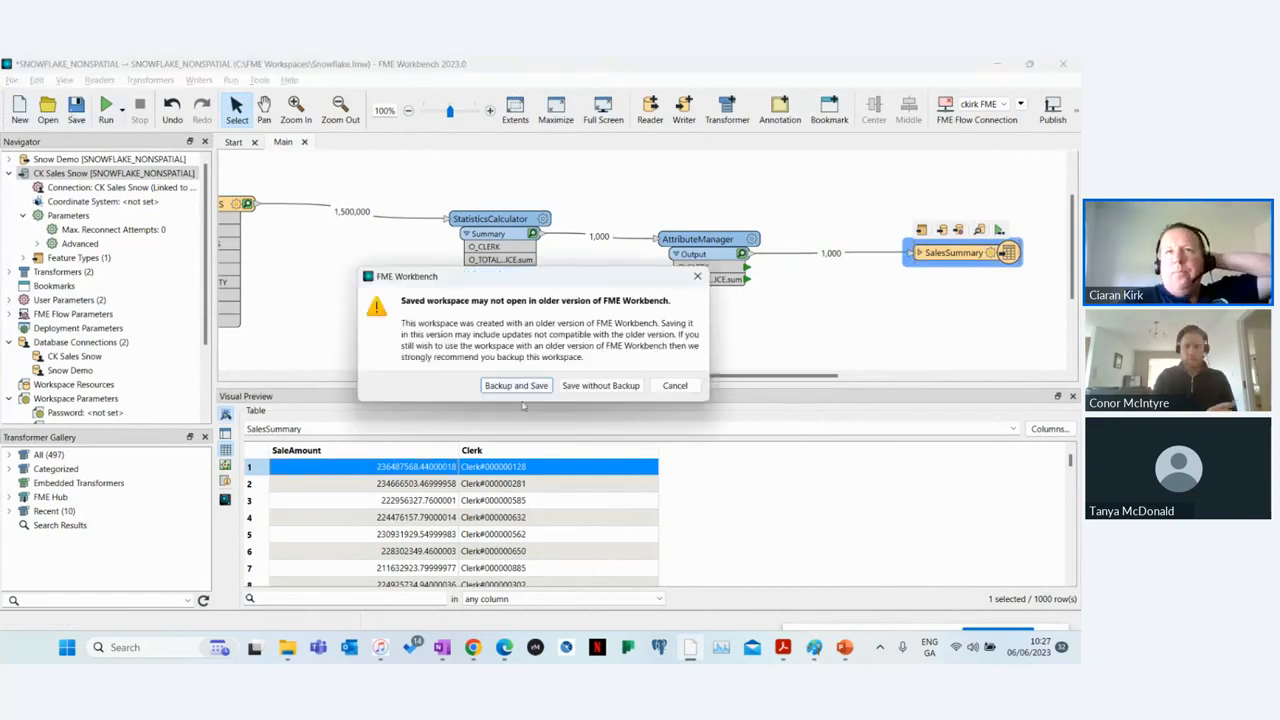
{"action": "left_click", "coordinate": [605, 384]}
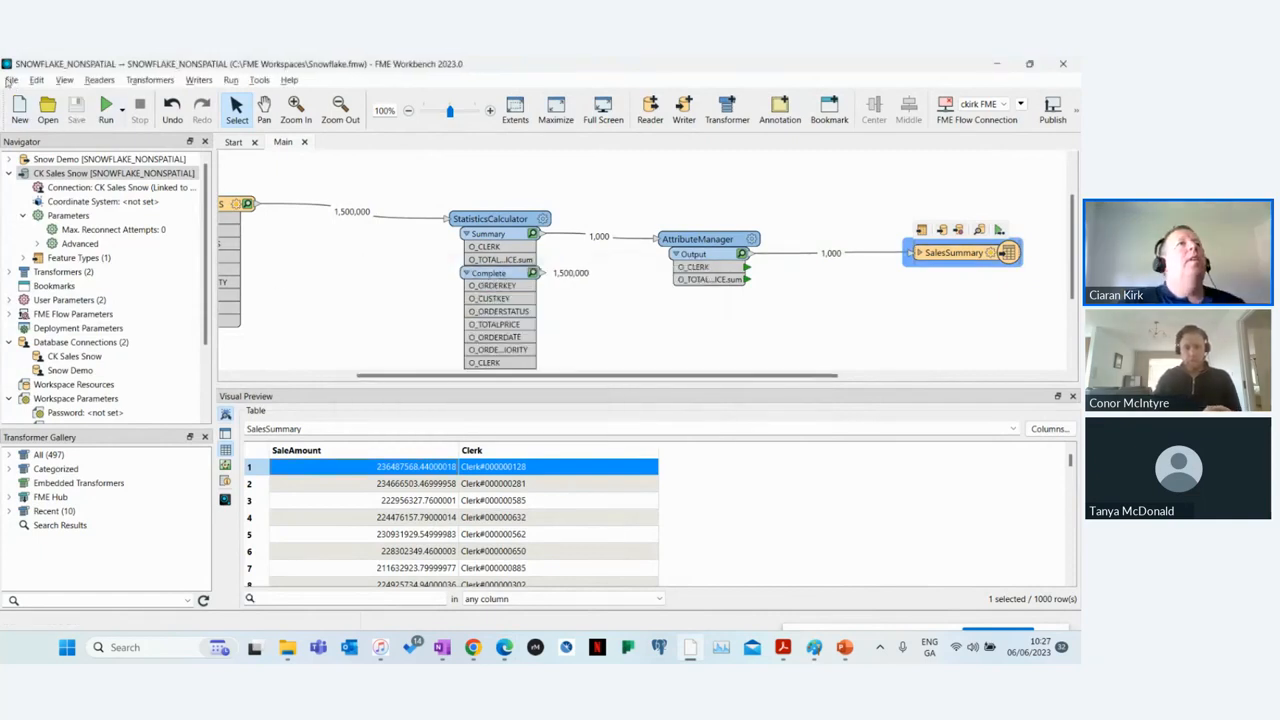
Step: Open the fixupWikipedia workspace from the FME Workspaces folder
{"action": "left_click", "coordinate": [10, 81]}
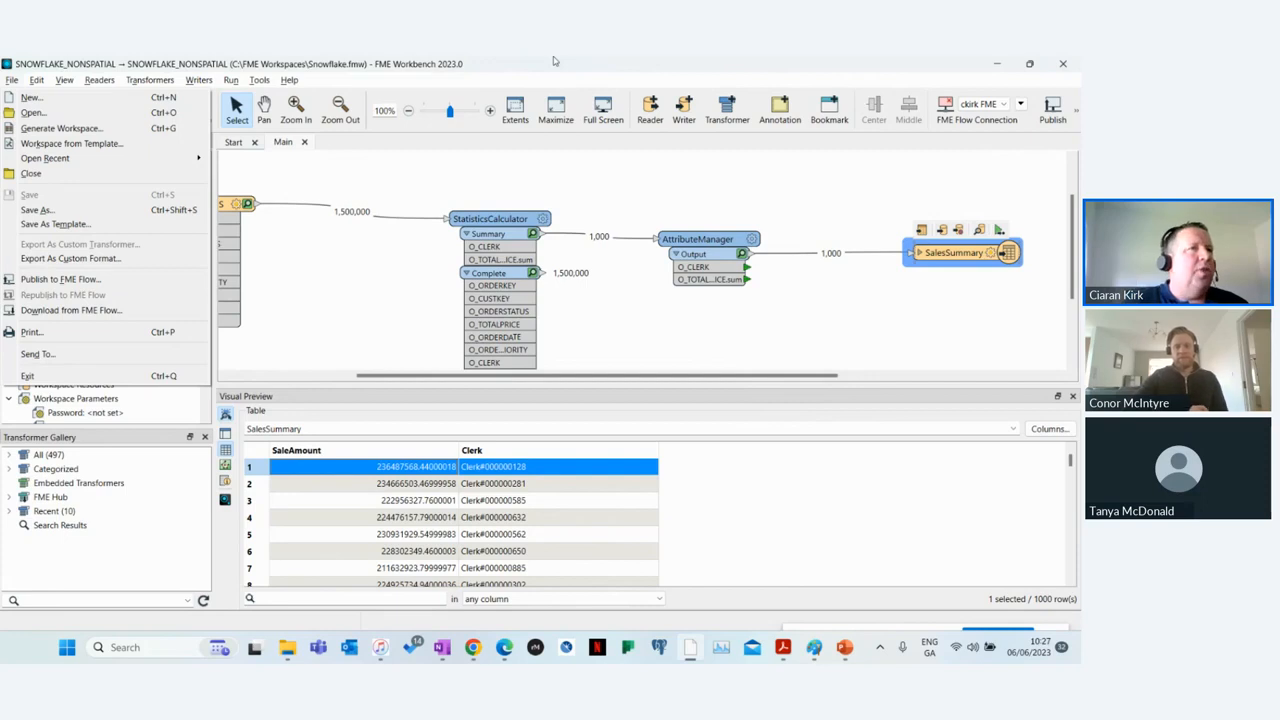
{"action": "left_click", "coordinate": [330, 302]}
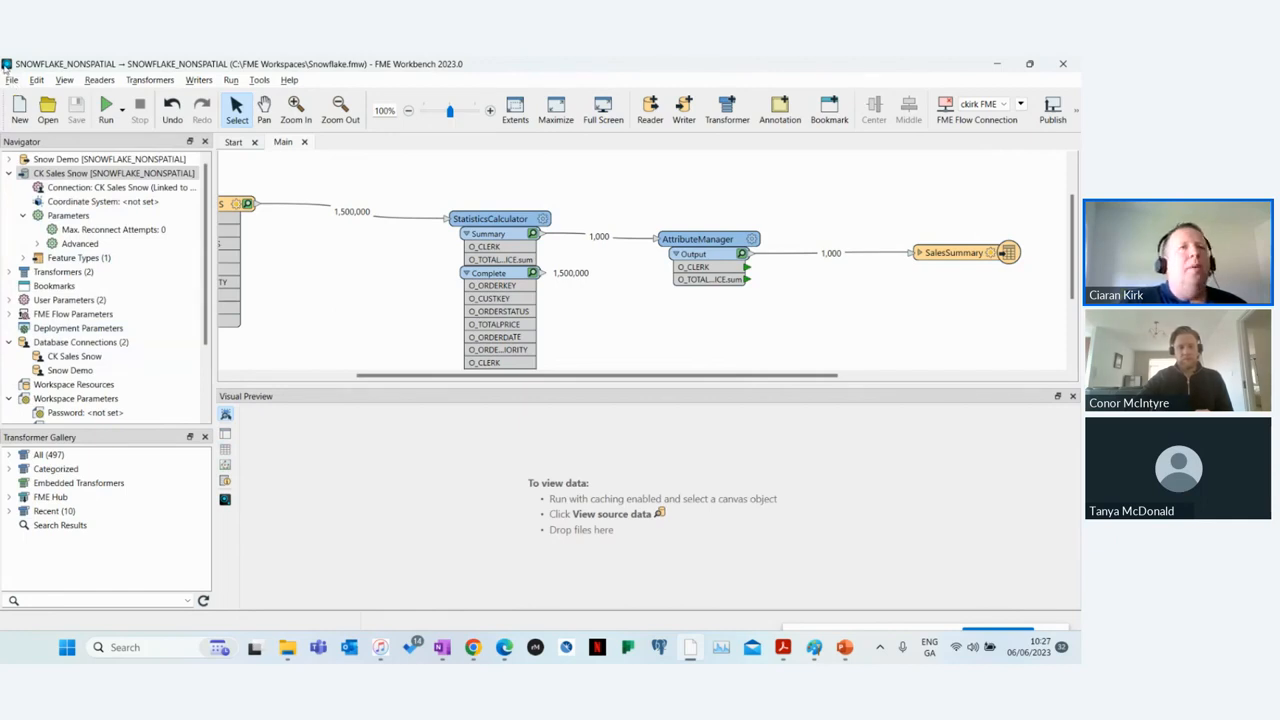
{"action": "left_click", "coordinate": [12, 80]}
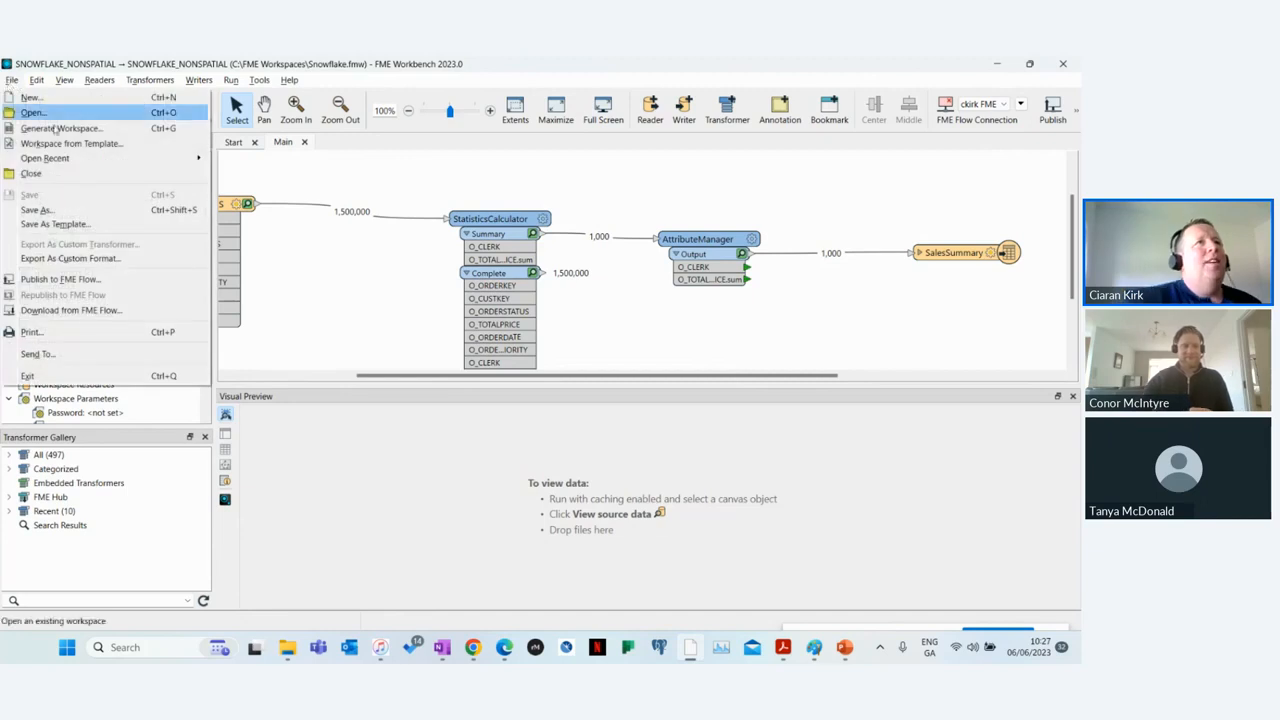
{"action": "mouse_move", "coordinate": [89, 158]}
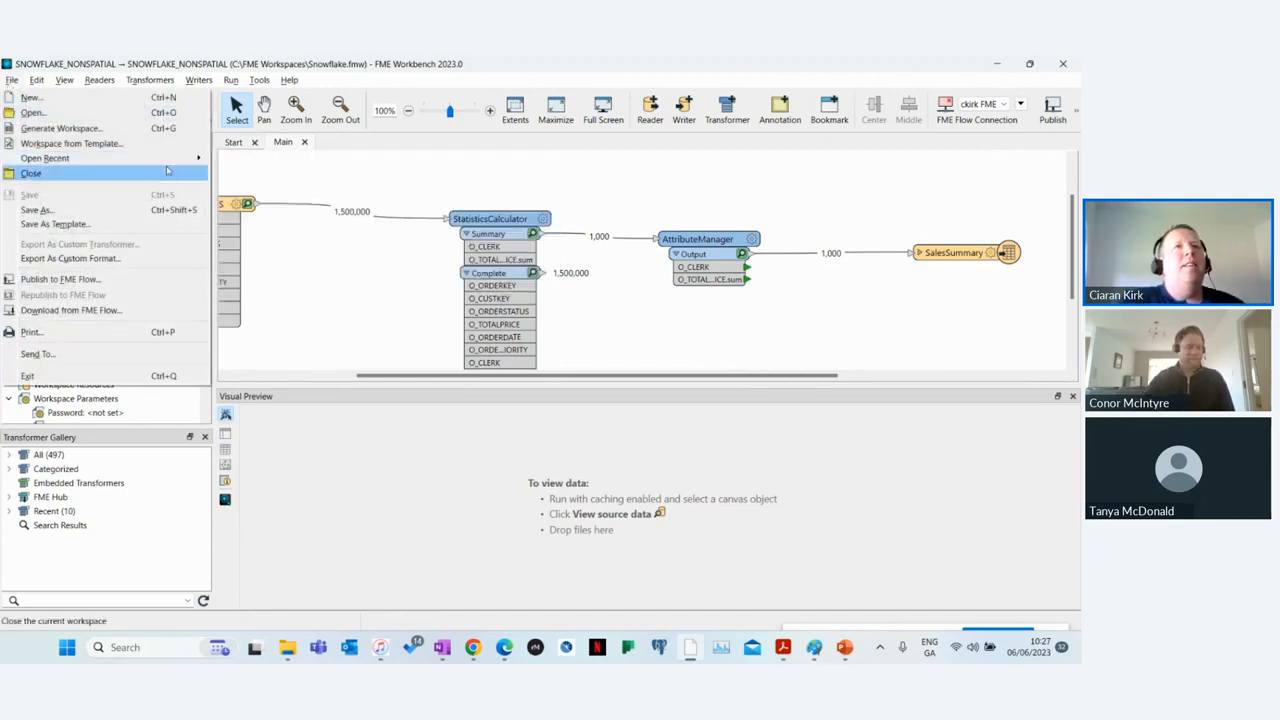
{"action": "left_click", "coordinate": [30, 113]}
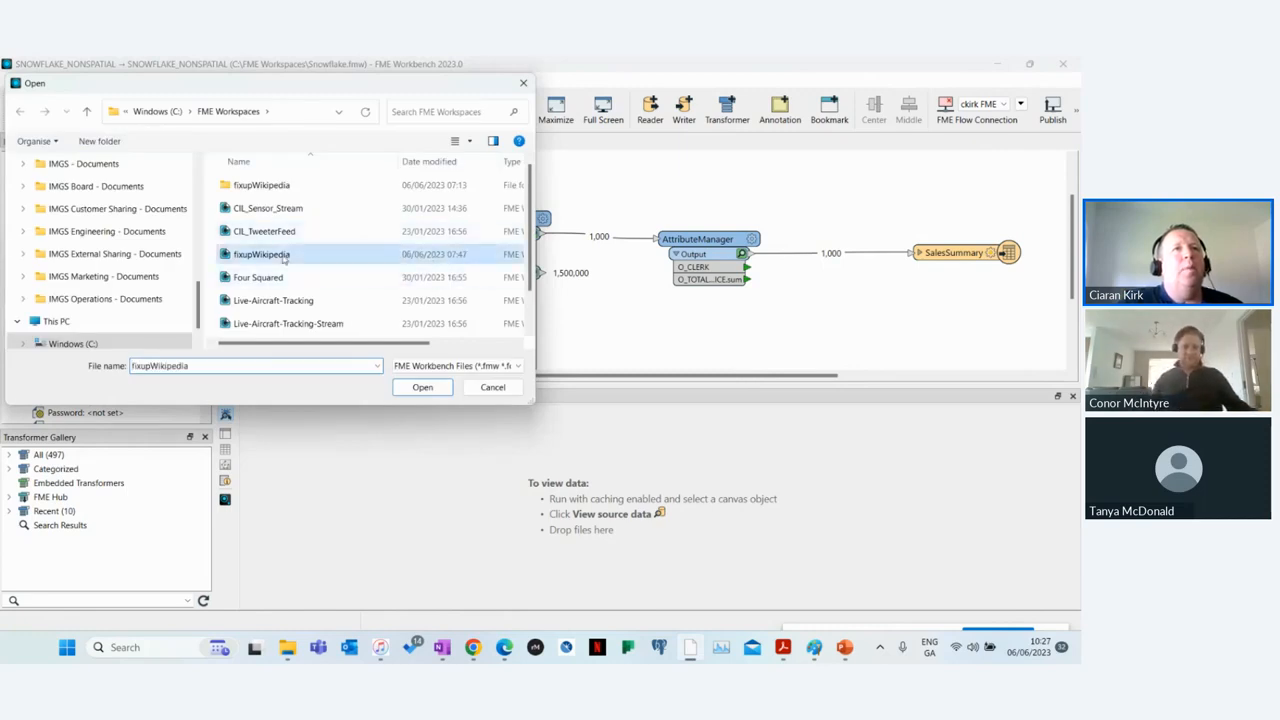
{"action": "double_click", "coordinate": [331, 253]}
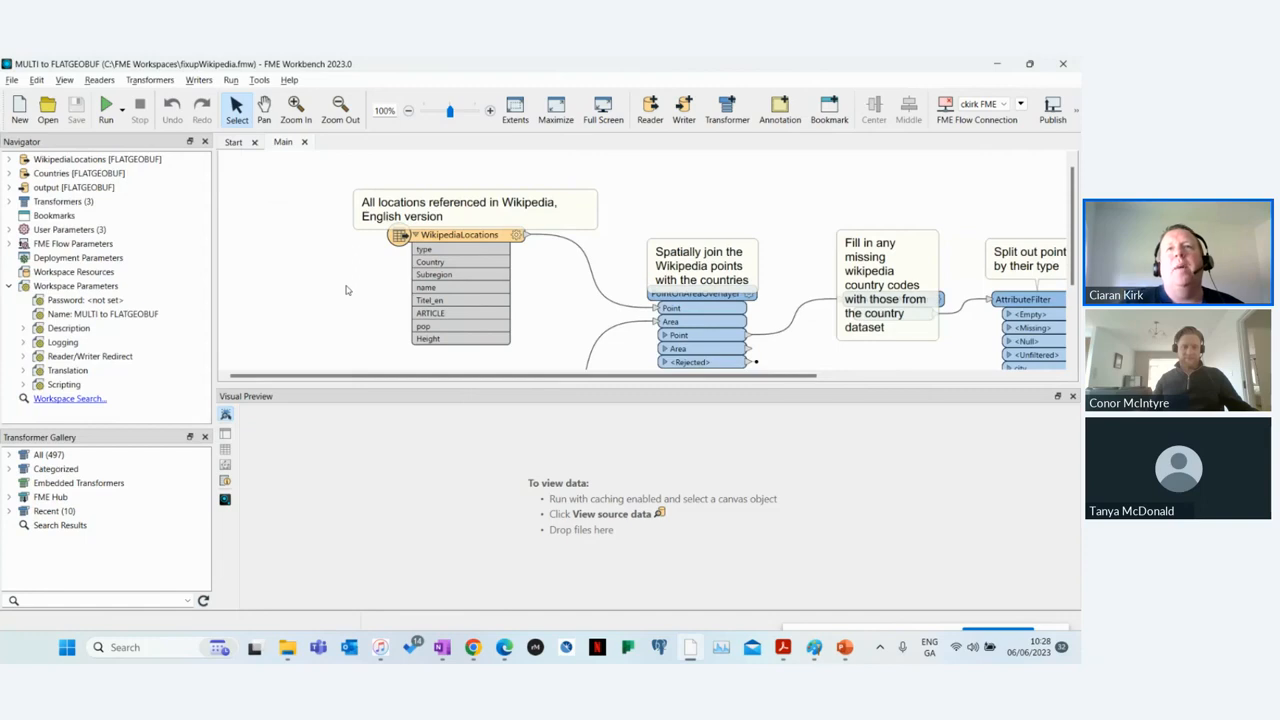
Step: Enlarge the canvas and examine the flow from the WikipediaLocations and Countries readers to the WikipediaCities writer
{"action": "left_click_drag", "start_coordinate": [637, 387], "coordinate": [623, 572]}
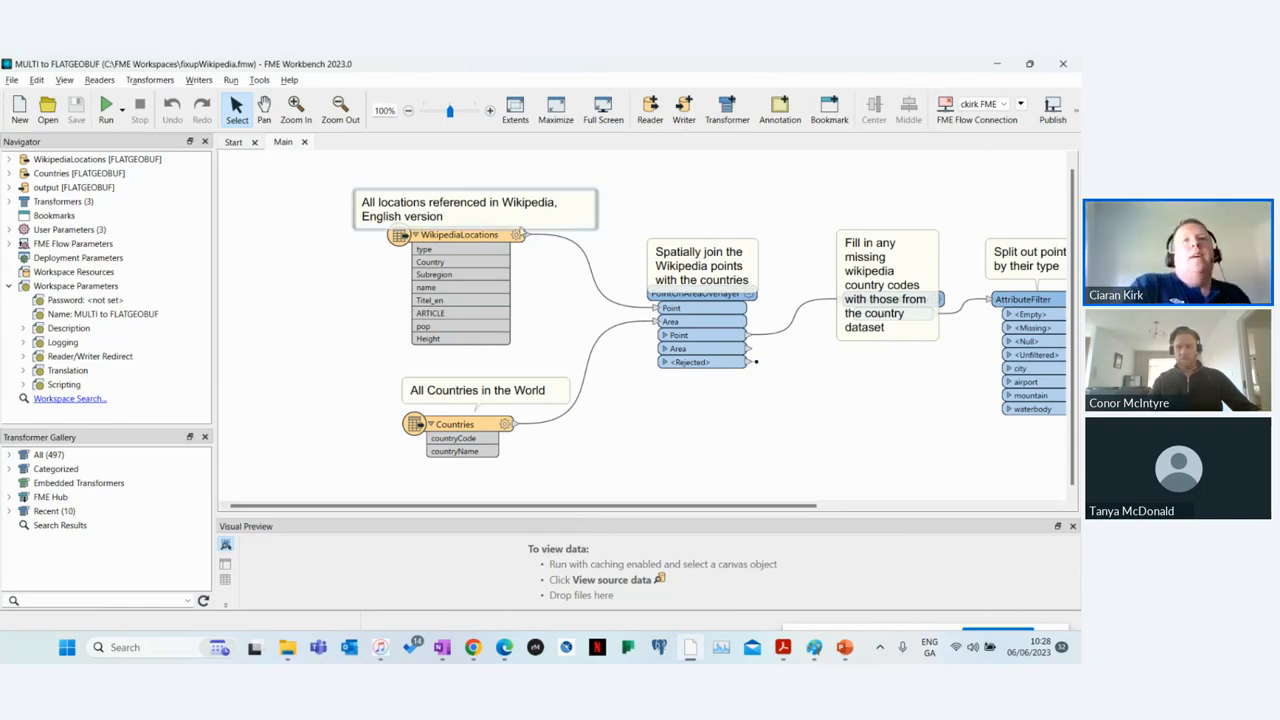
{"action": "mouse_move", "coordinate": [508, 236]}
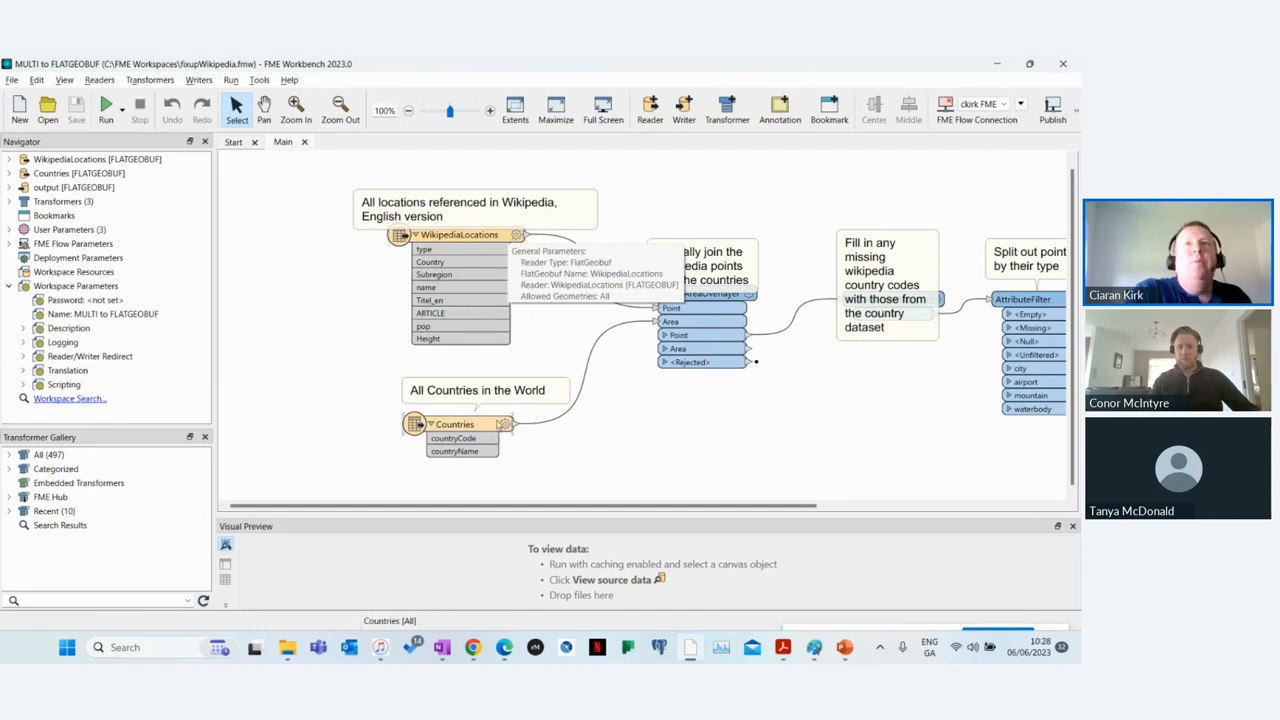
{"action": "left_click_drag", "start_coordinate": [607, 505], "coordinate": [752, 508]}
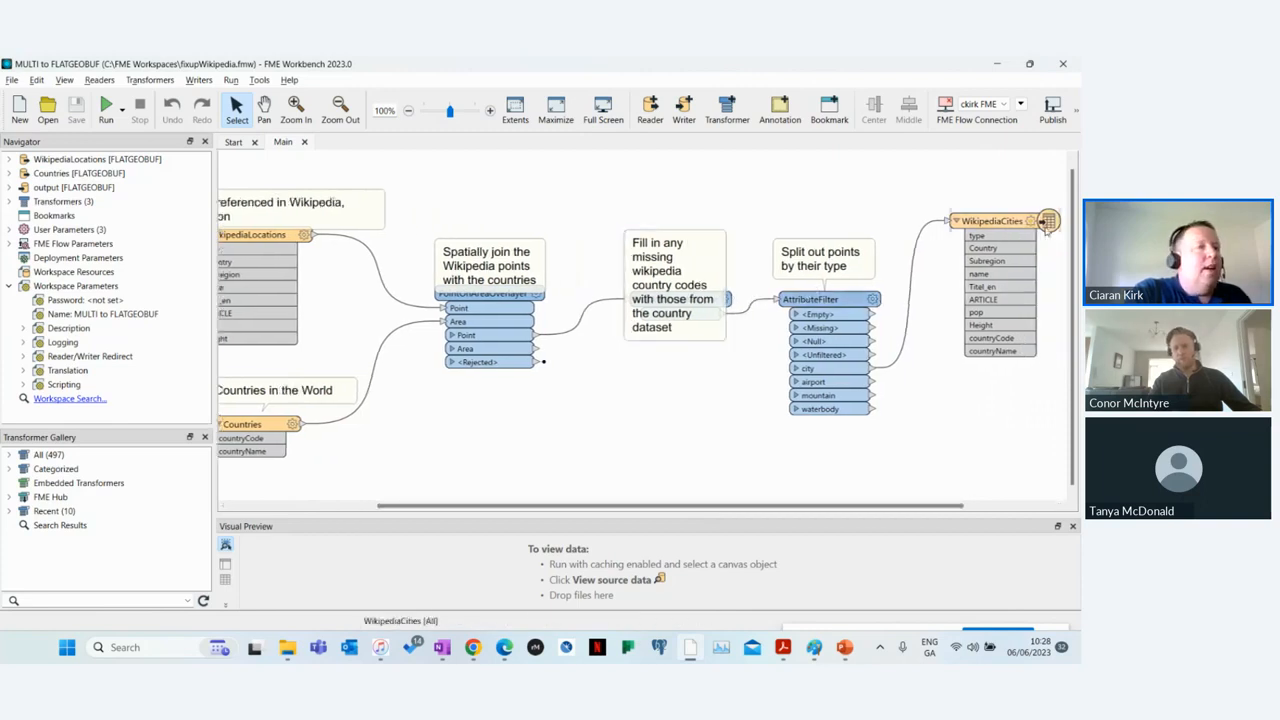
Step: Run the fixupWikipedia workspace and follow the feature counts from the readers through to the WikipediaCities writer
{"action": "mouse_move", "coordinate": [1046, 230]}
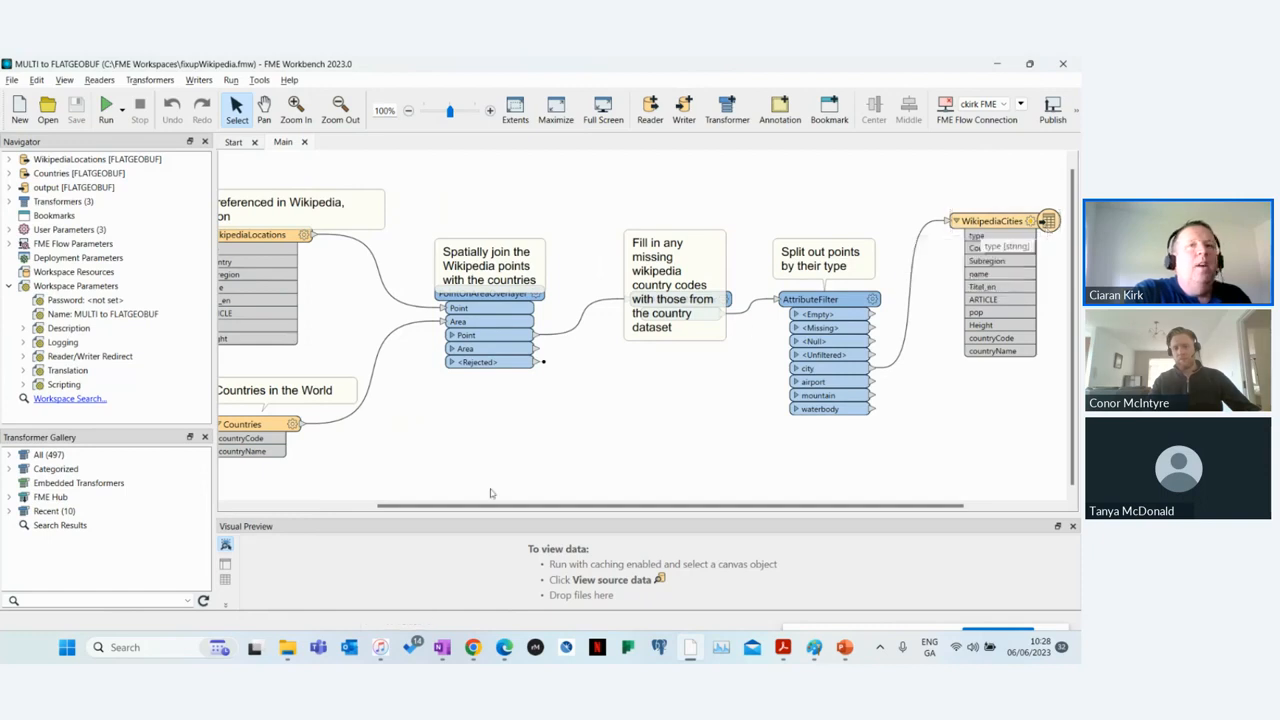
{"action": "left_click_drag", "start_coordinate": [523, 507], "coordinate": [366, 507]}
{"action": "left_click", "coordinate": [106, 110]}
{"action": "left_click", "coordinate": [645, 415]}
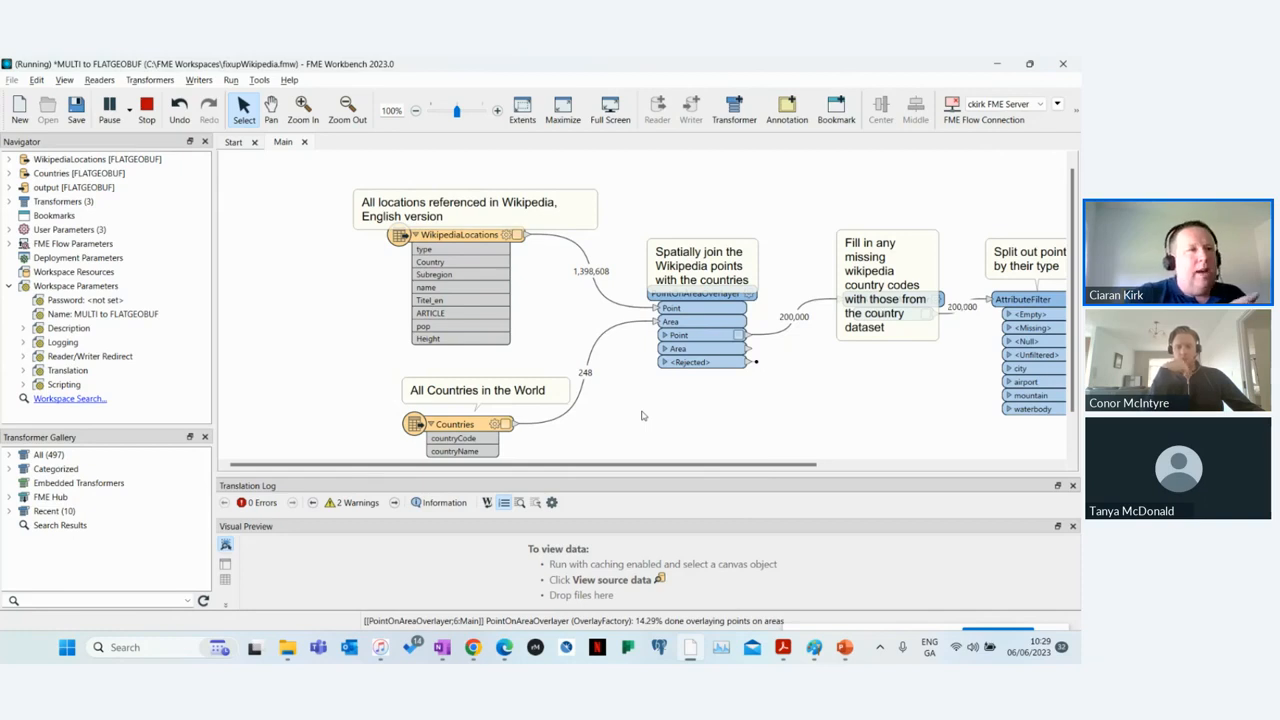
{"action": "left_click_drag", "start_coordinate": [635, 468], "coordinate": [840, 468]}
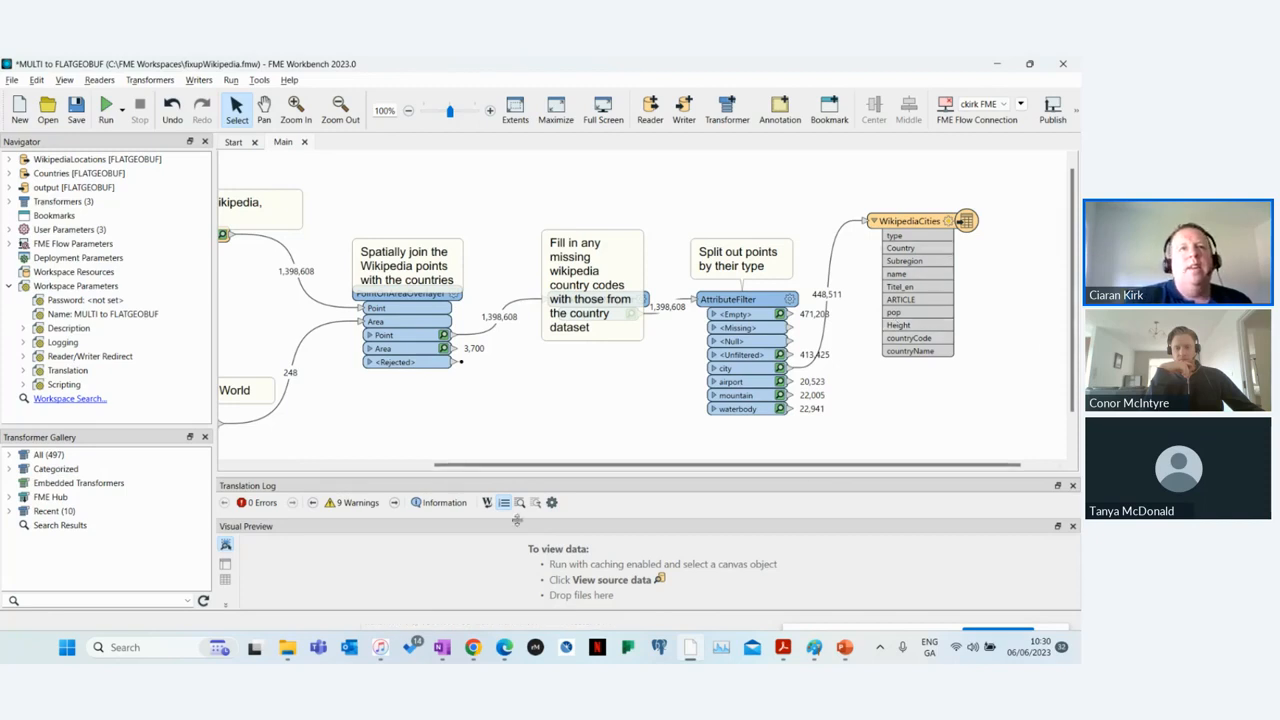
Step: Close the Translation Log and preview the cached WikipediaLocations features in the table and graphics views
{"action": "left_click", "coordinate": [1073, 485]}
{"action": "mouse_move", "coordinate": [575, 478]}
{"action": "left_mouse_down"}
{"action": "mouse_move", "coordinate": [571, 426]}
{"action": "mouse_move", "coordinate": [382, 414]}
{"action": "left_mouse_up"}
{"action": "left_click", "coordinate": [434, 234]}
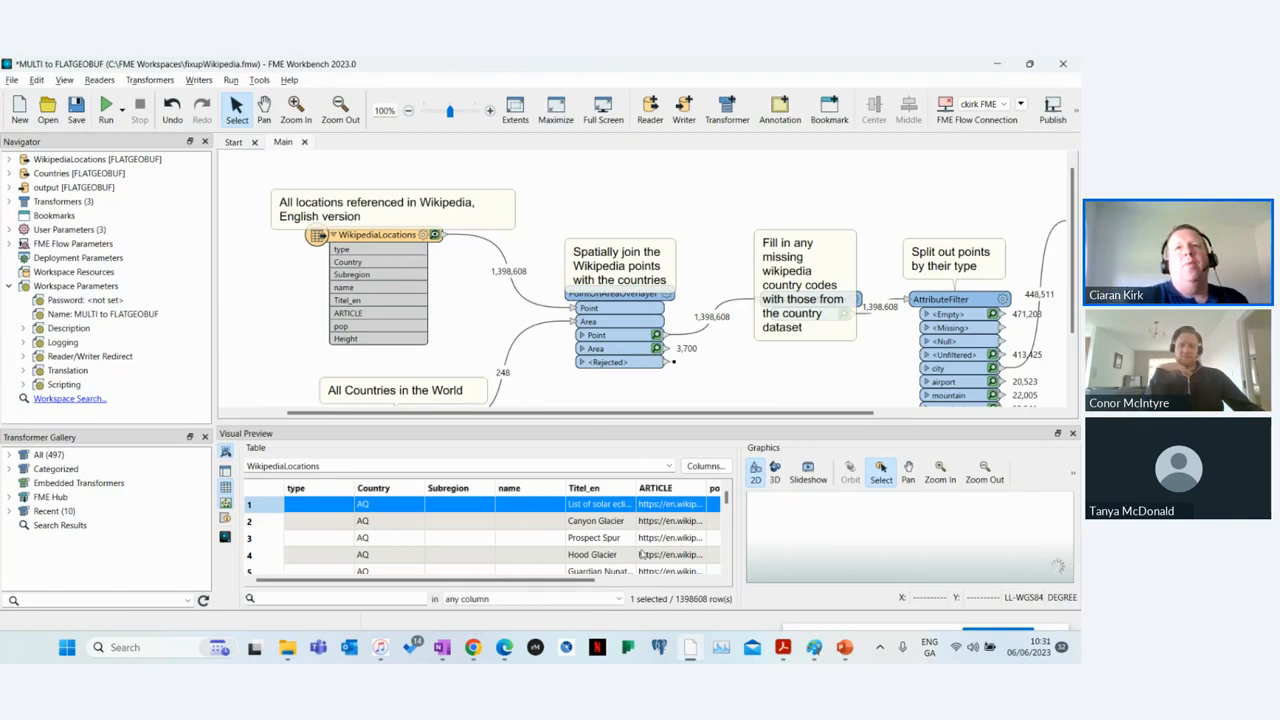
Step: Try to preview the written data of the WikipediaCities writer, then cancel the dataset selection
{"action": "left_click_drag", "start_coordinate": [564, 413], "coordinate": [743, 412]}
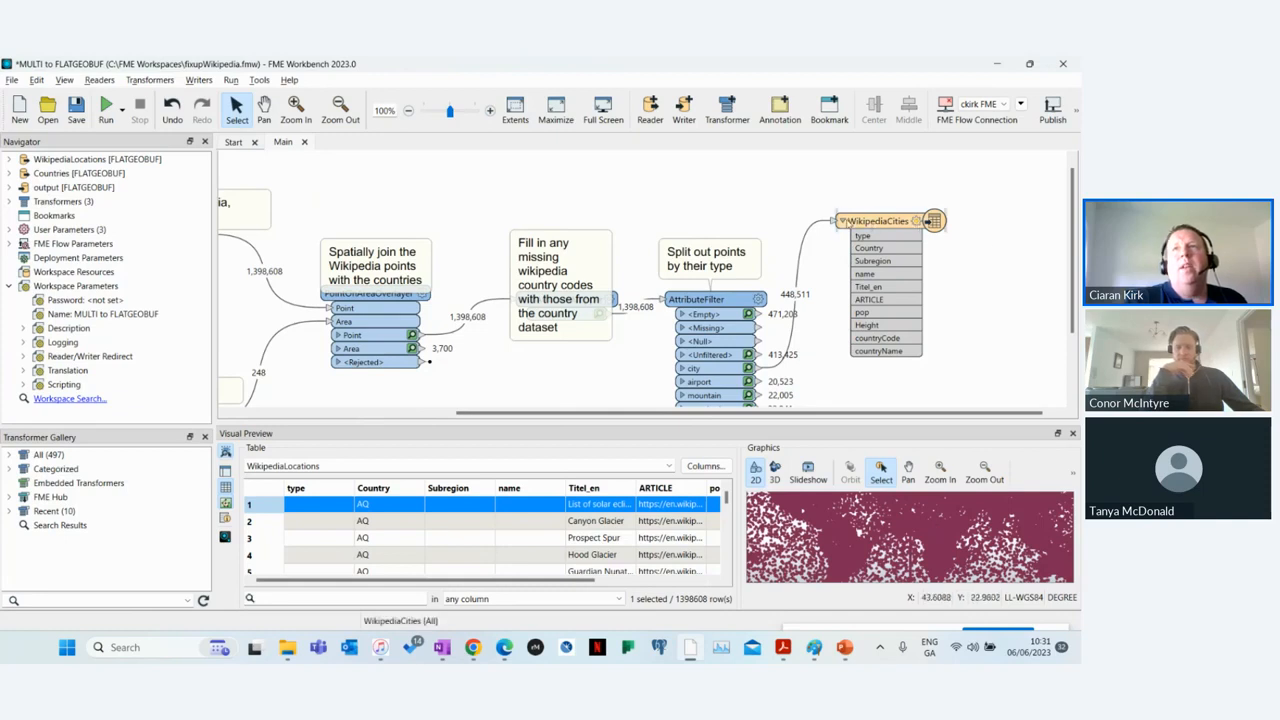
{"action": "left_click", "coordinate": [930, 220]}
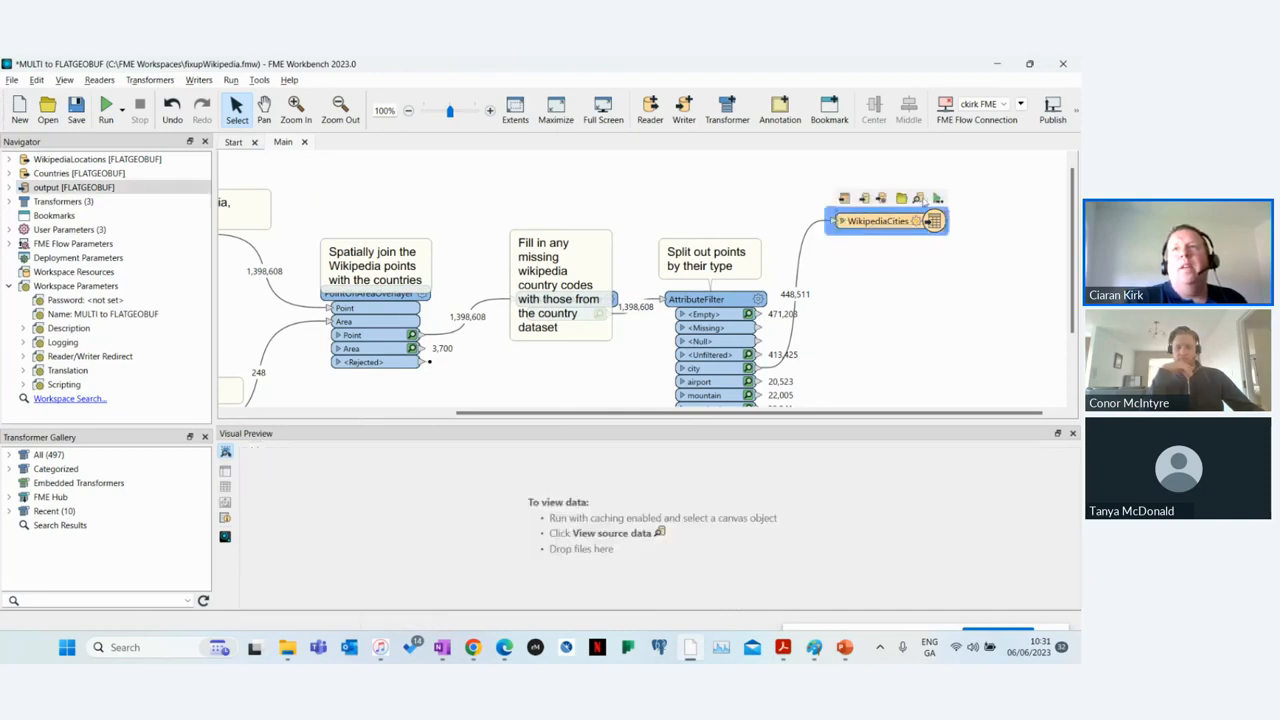
{"action": "left_click", "coordinate": [919, 199]}
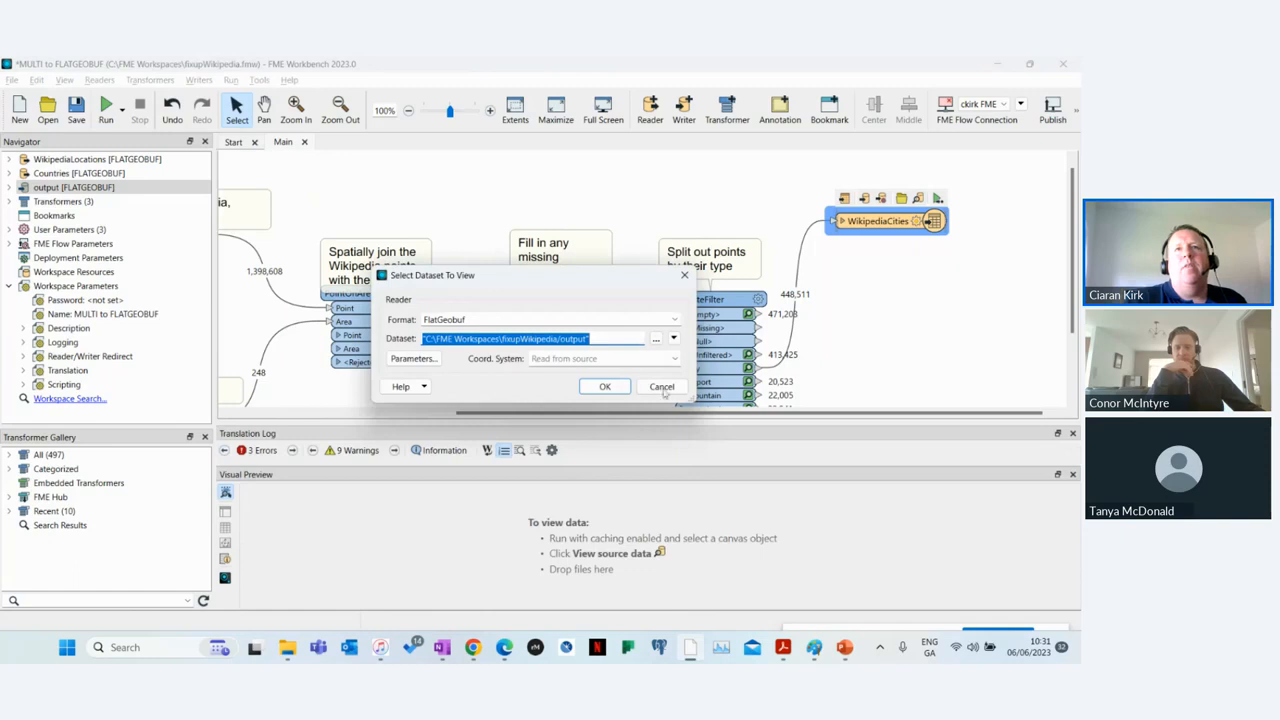
{"action": "left_click", "coordinate": [662, 386]}
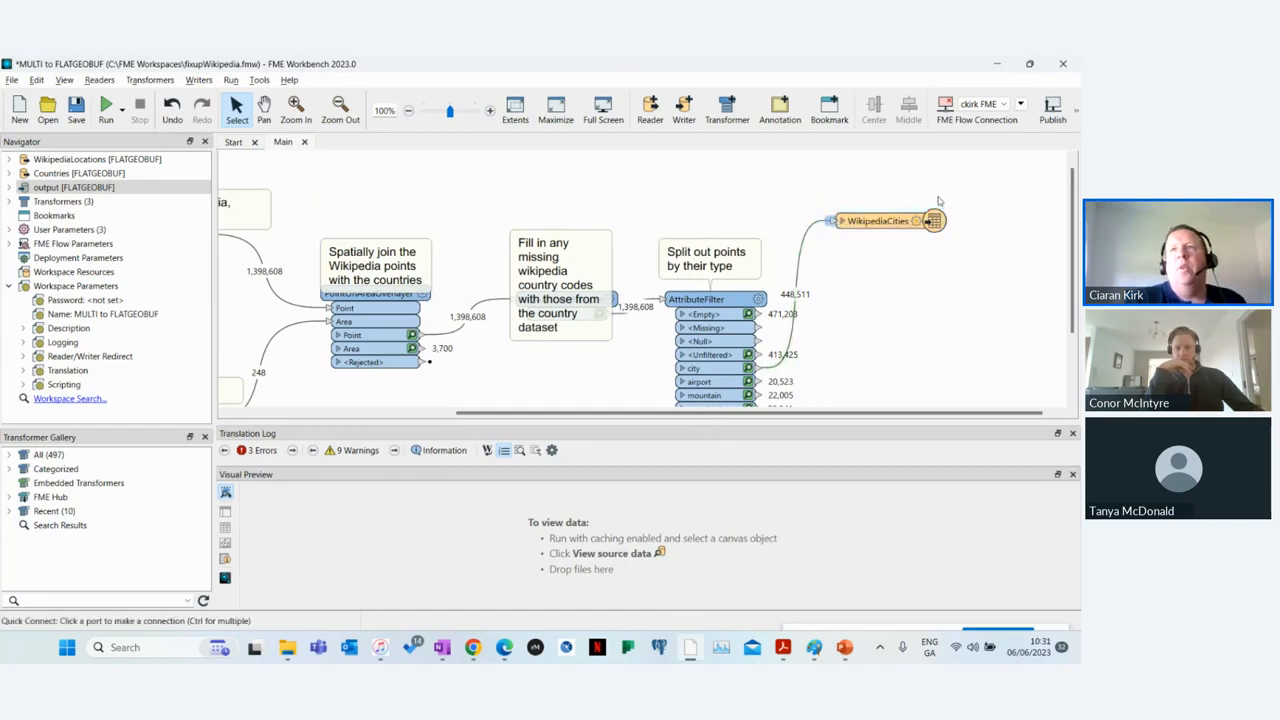
Step: Switch to File Explorer and compare WikipediaCities.fgb in the output folder with WikipediaLocations.fgb in the fixupWikipedia folder
{"action": "left_click", "coordinate": [287, 647]}
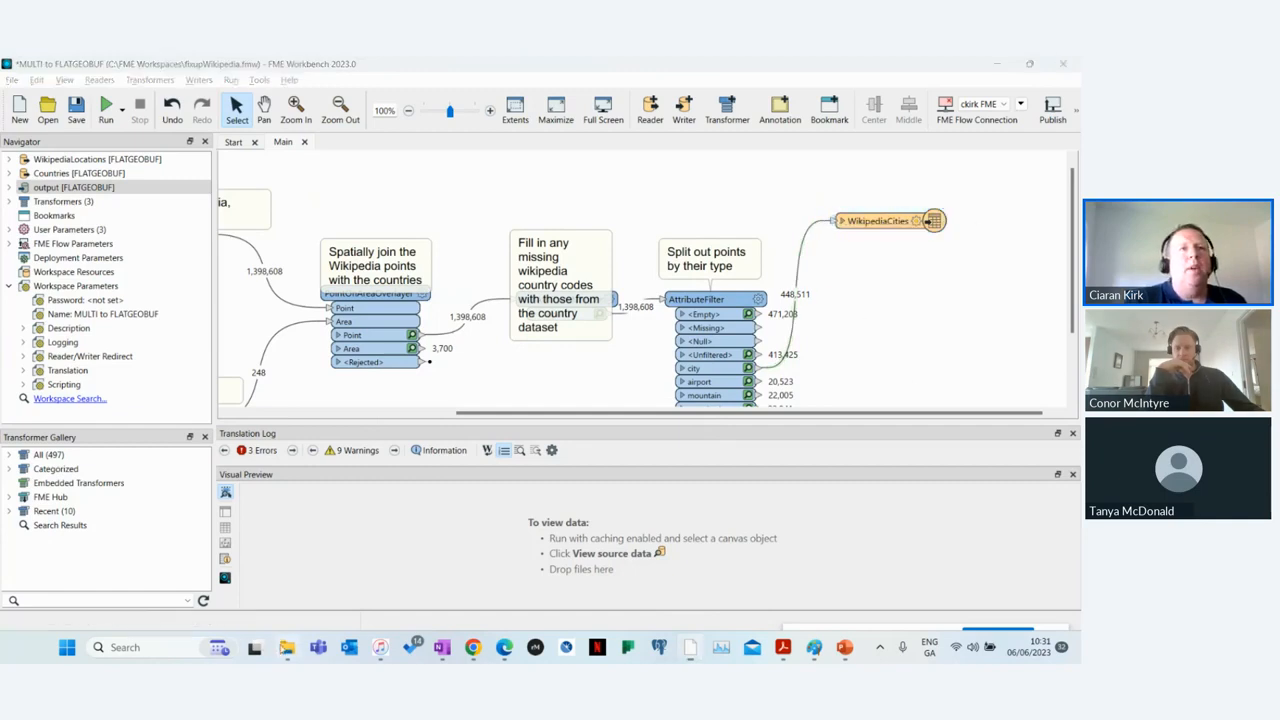
{"action": "double_click", "coordinate": [288, 184]}
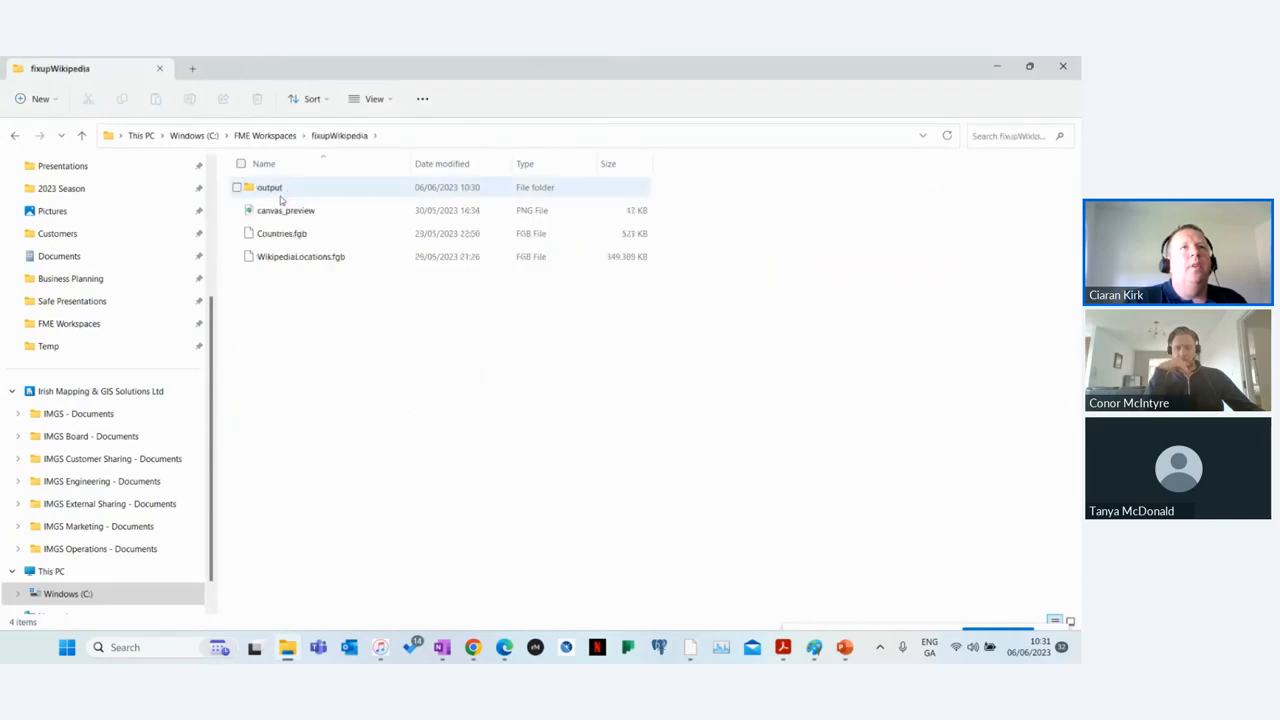
{"action": "double_click", "coordinate": [286, 190]}
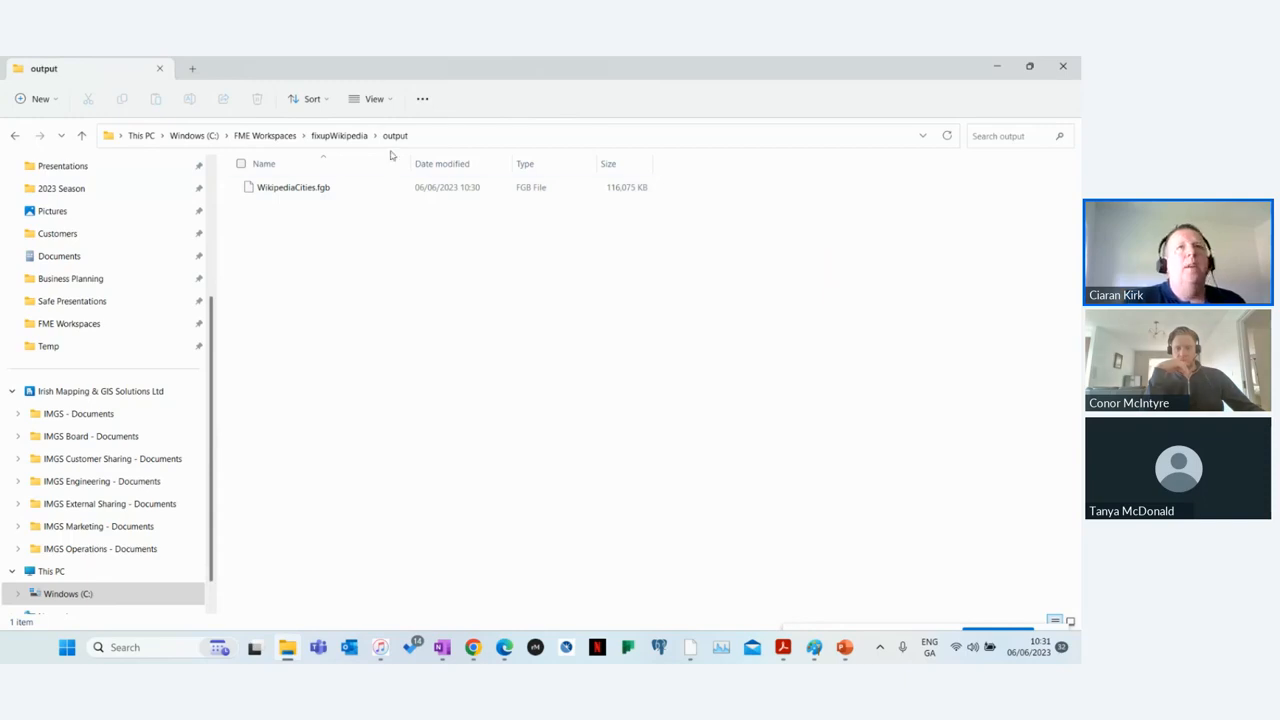
{"action": "left_click", "coordinate": [339, 135]}
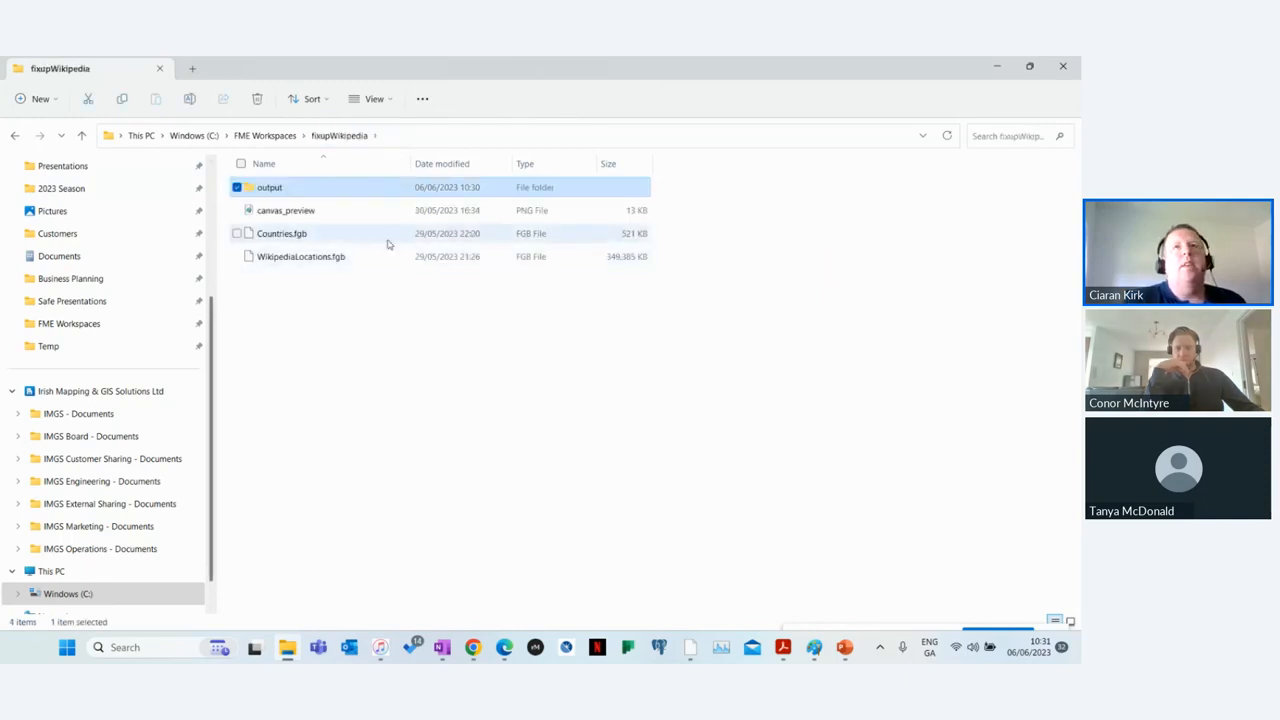
{"action": "left_click", "coordinate": [380, 256]}
{"action": "key", "text": "alt+Tab"}
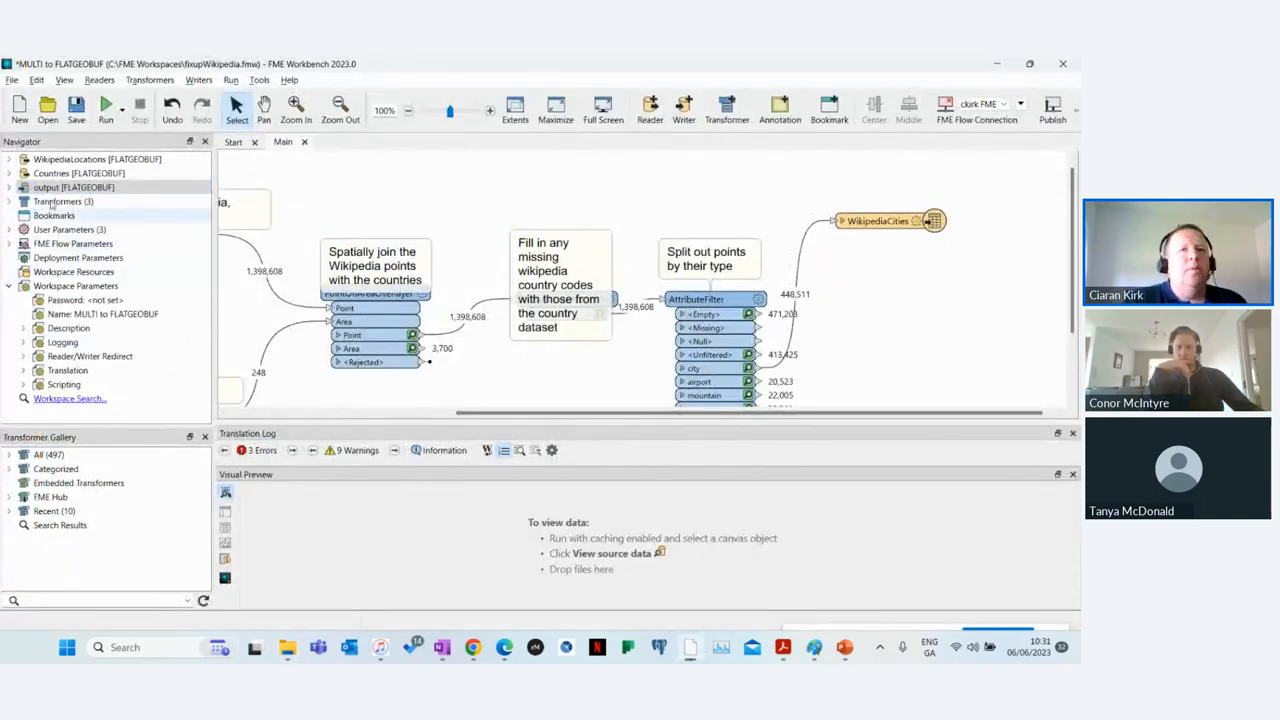
Step: Switch to PowerPoint and start the slide show from the FME and Big Data Demonstration slide
{"action": "left_click", "coordinate": [845, 647]}
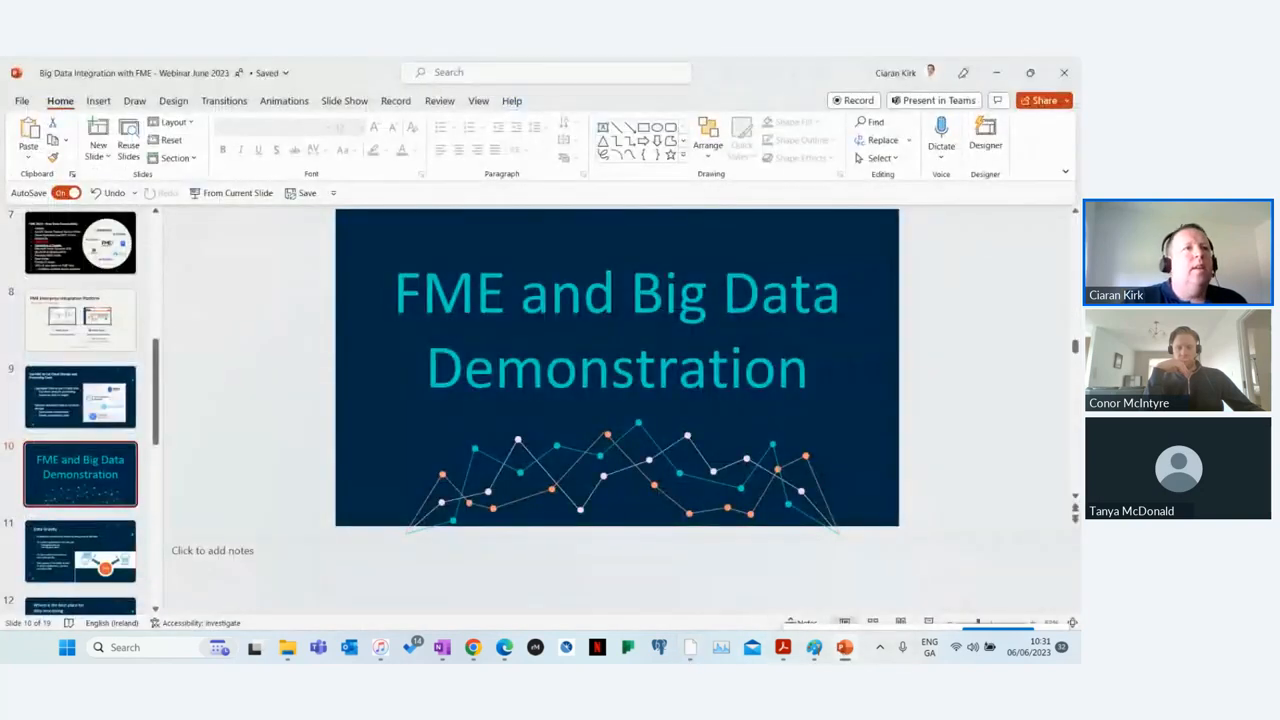
{"action": "left_click", "coordinate": [228, 193]}
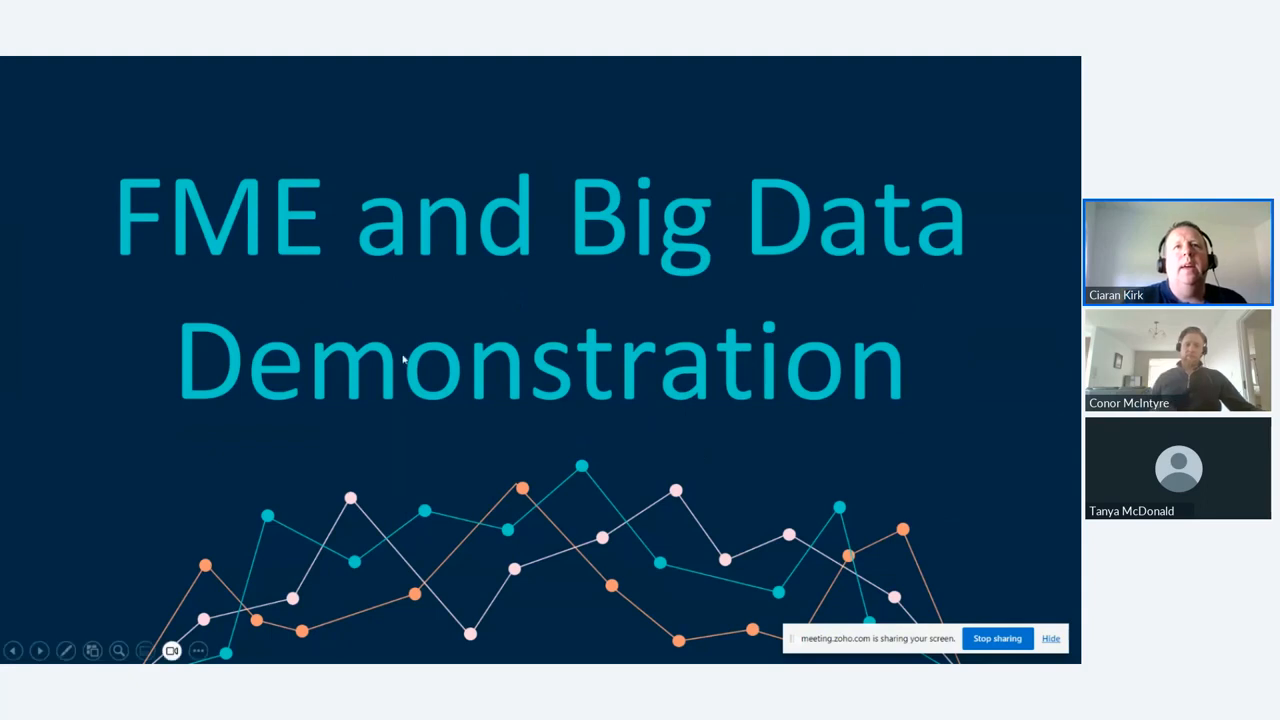